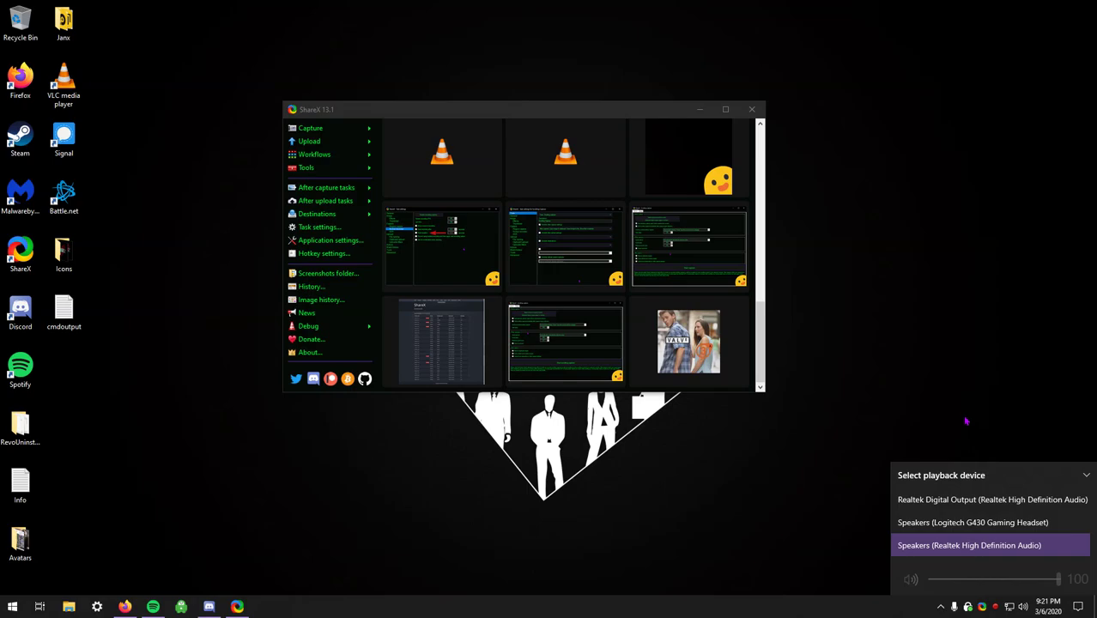
pyautogui.click(549, 129)
pyautogui.moveTo(549, 109); pyautogui.dragTo(551, 149)
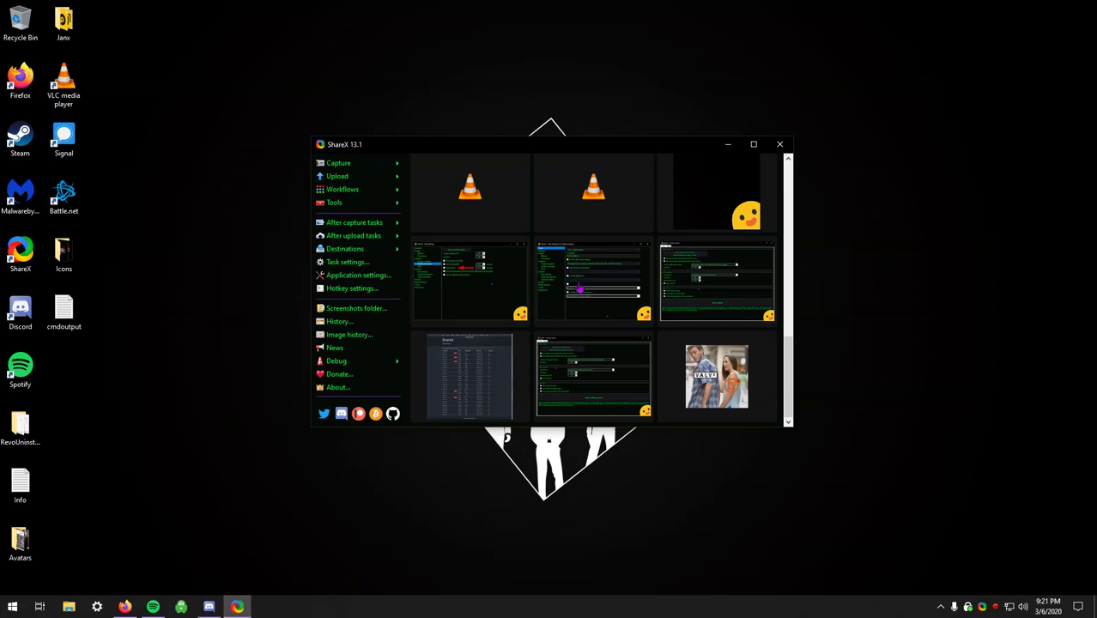
pyautogui.moveTo(560, 148); pyautogui.dragTo(547, 146)
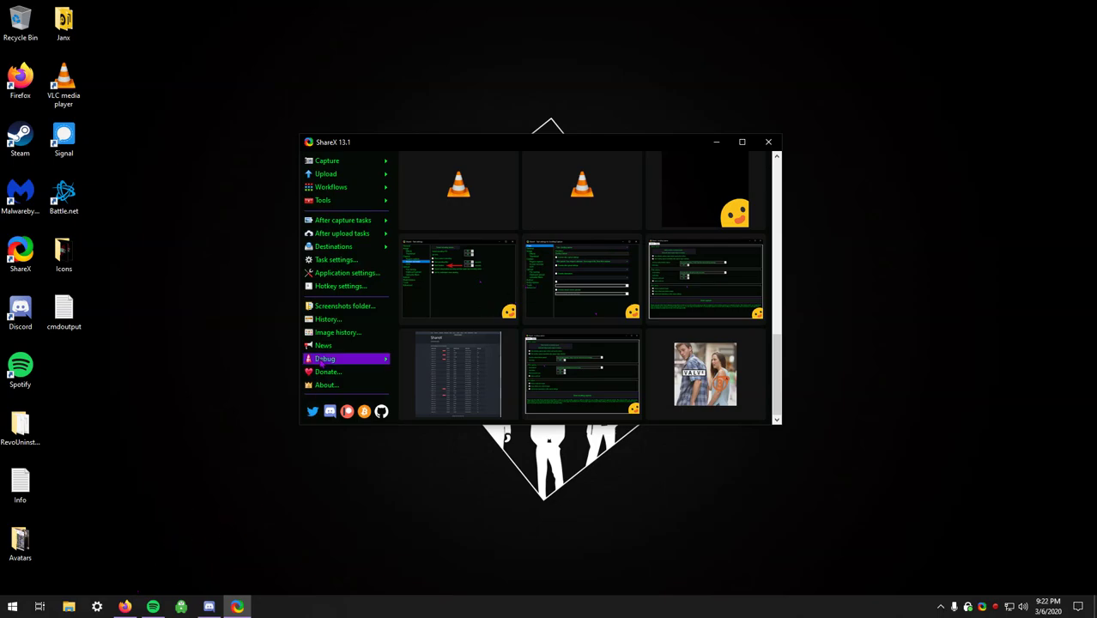
pyautogui.moveTo(508, 146); pyautogui.dragTo(554, 154)
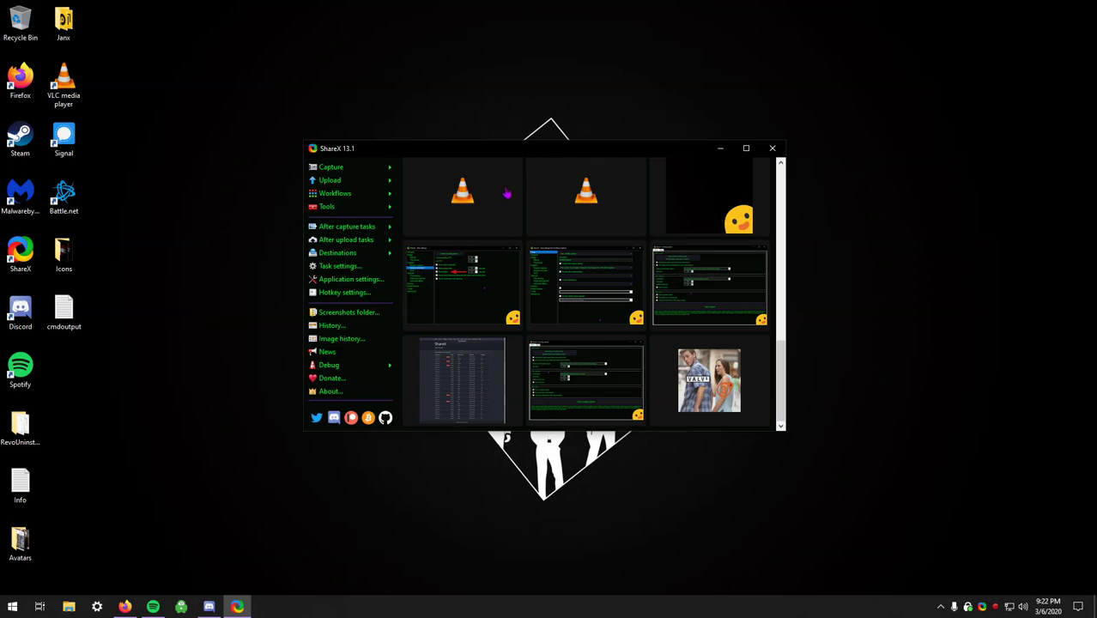
pyautogui.moveTo(501, 151); pyautogui.dragTo(481, 160)
pyautogui.click(371, 227)
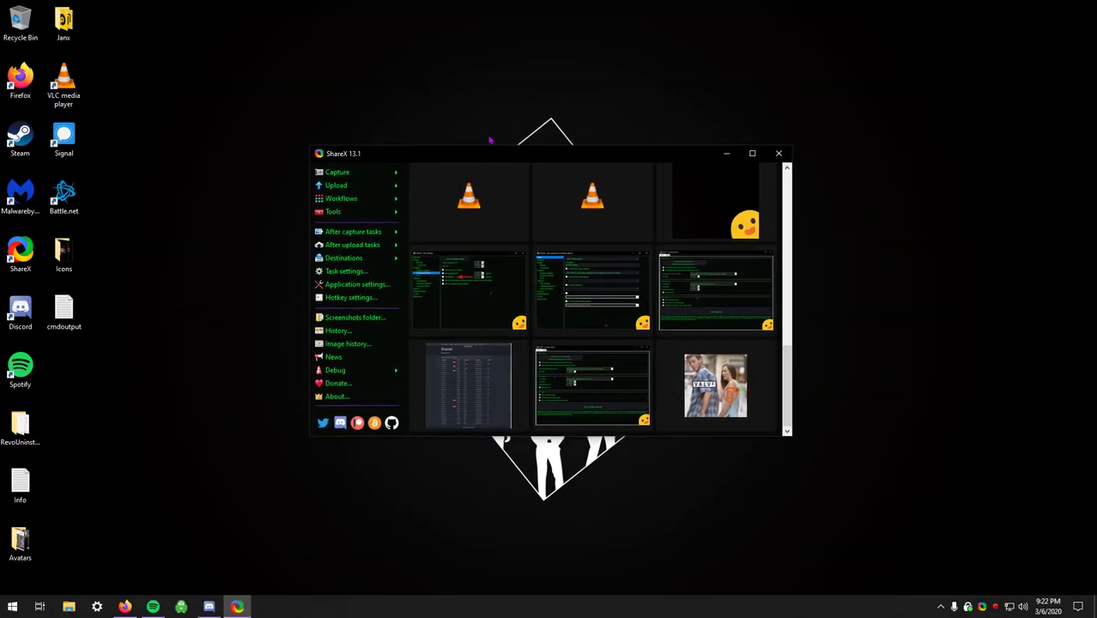
# - Take a region screenshot around the ShareX window, upload it to Imgur, and move the browser clear of ShareX
pyautogui.press('ctrl+Print')
pyautogui.click(609, 355)
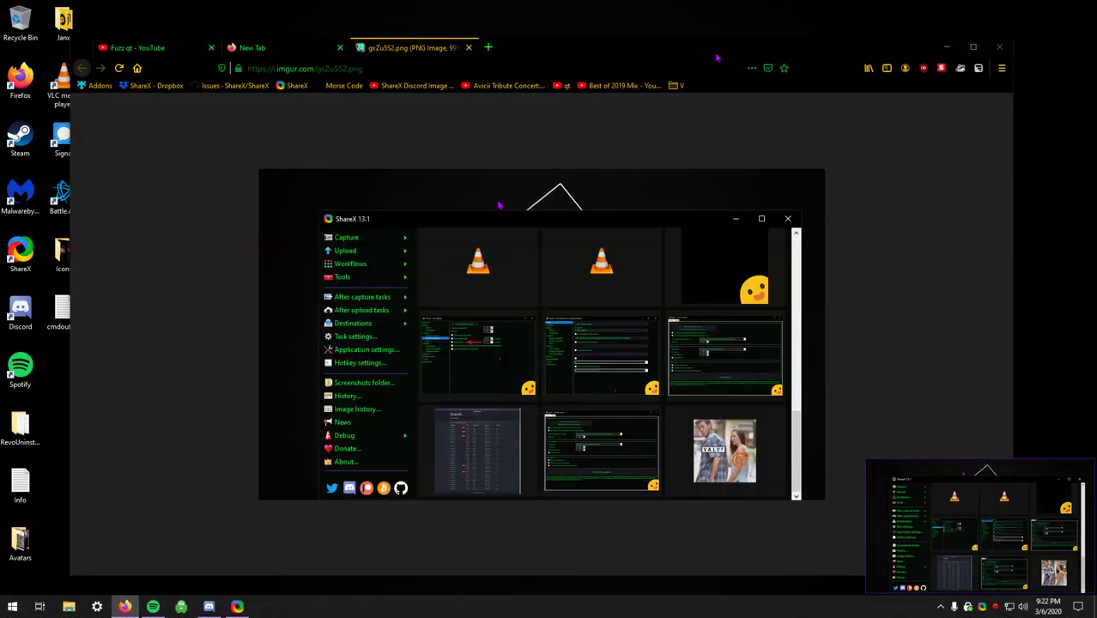
pyautogui.moveTo(717, 54); pyautogui.dragTo(713, 367)
# - Add a new hotkey with Capture region as its task and "WDwagfwagf wa" as its description
pyautogui.moveTo(589, 163); pyautogui.dragTo(621, 112)
pyautogui.click(356, 238)
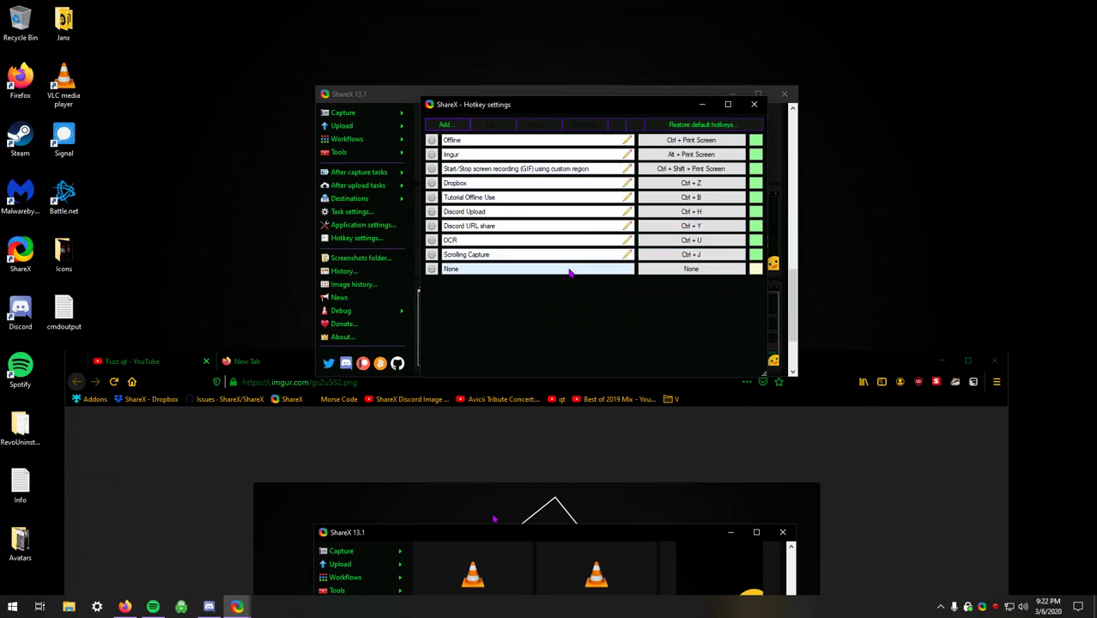
pyautogui.click(446, 124)
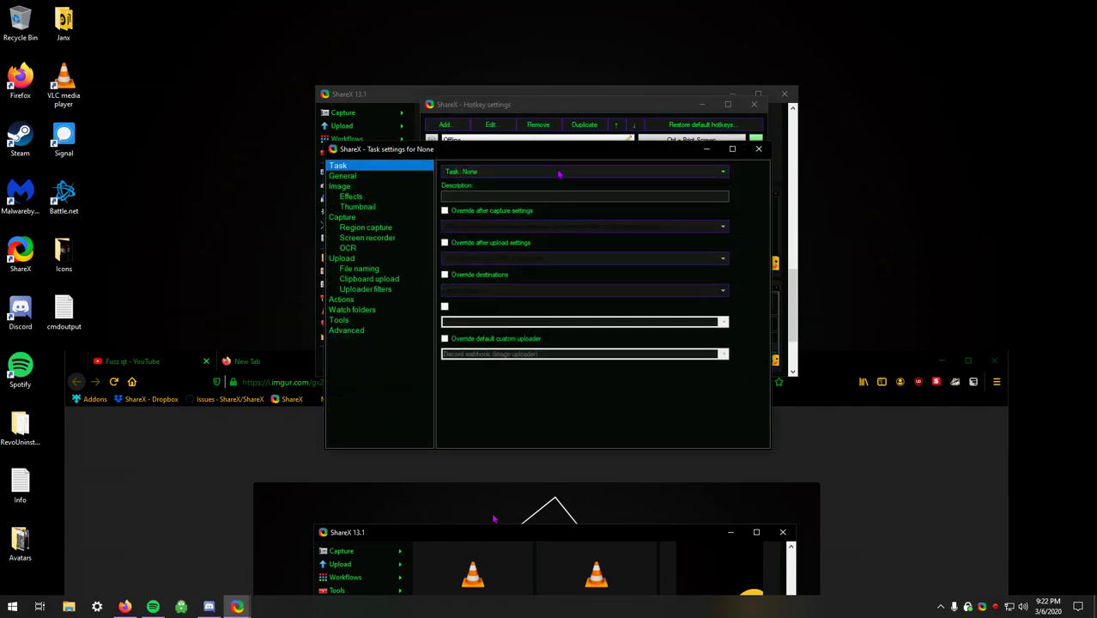
pyautogui.click(558, 172)
pyautogui.moveTo(497, 248)
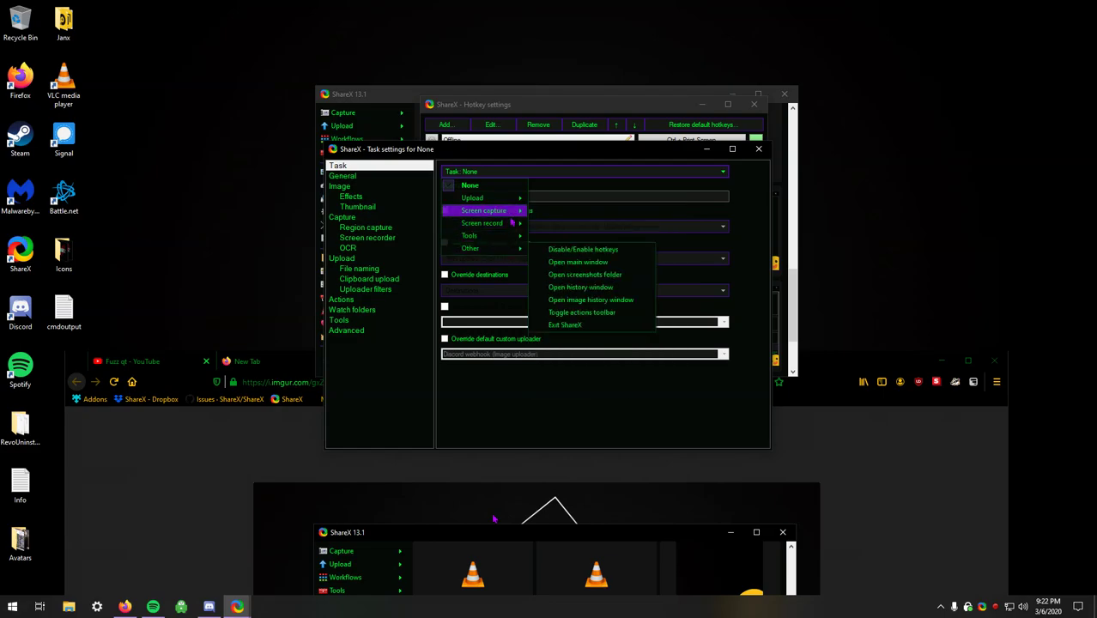
pyautogui.moveTo(513, 224)
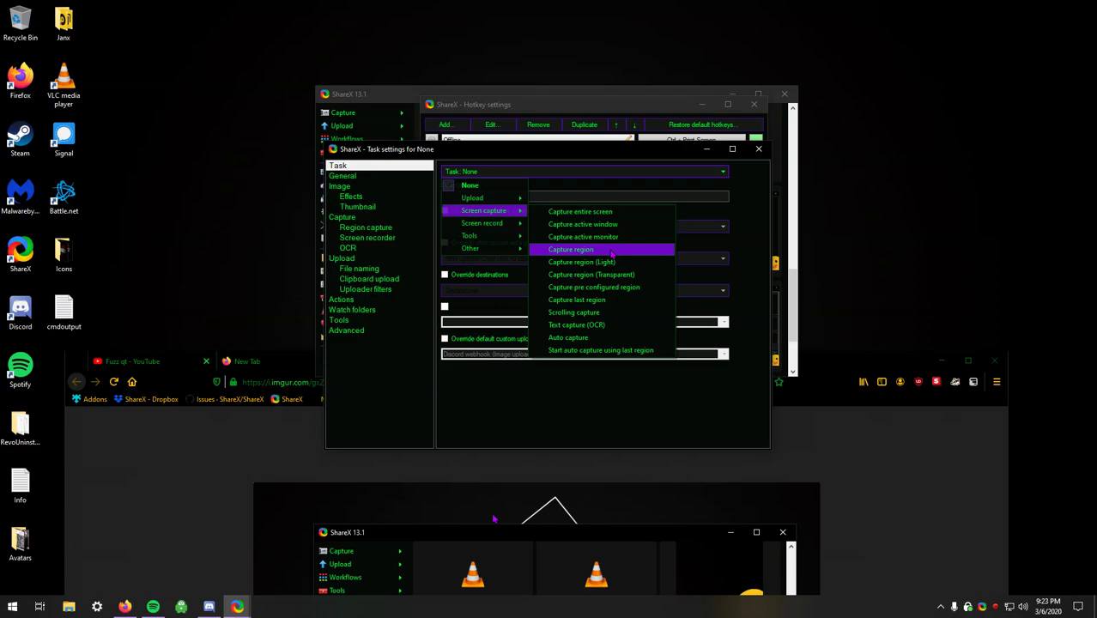
pyautogui.click(611, 251)
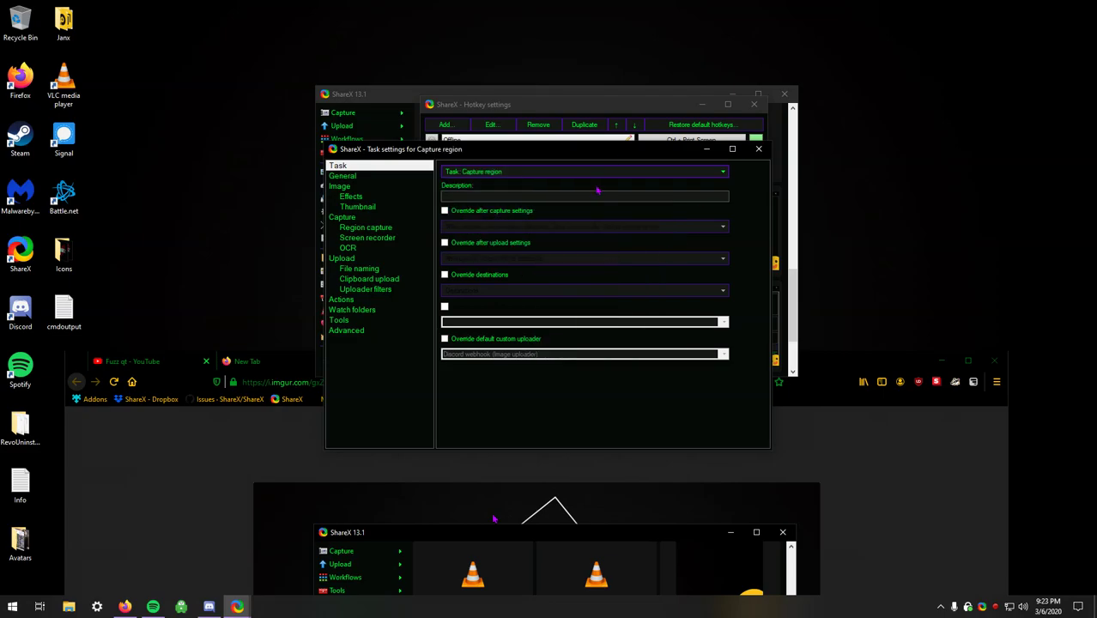
pyautogui.write('WDwagfwagf wa')
# - Override the after capture settings for the new hotkey task and turn off Upload image to host
pyautogui.click(480, 214)
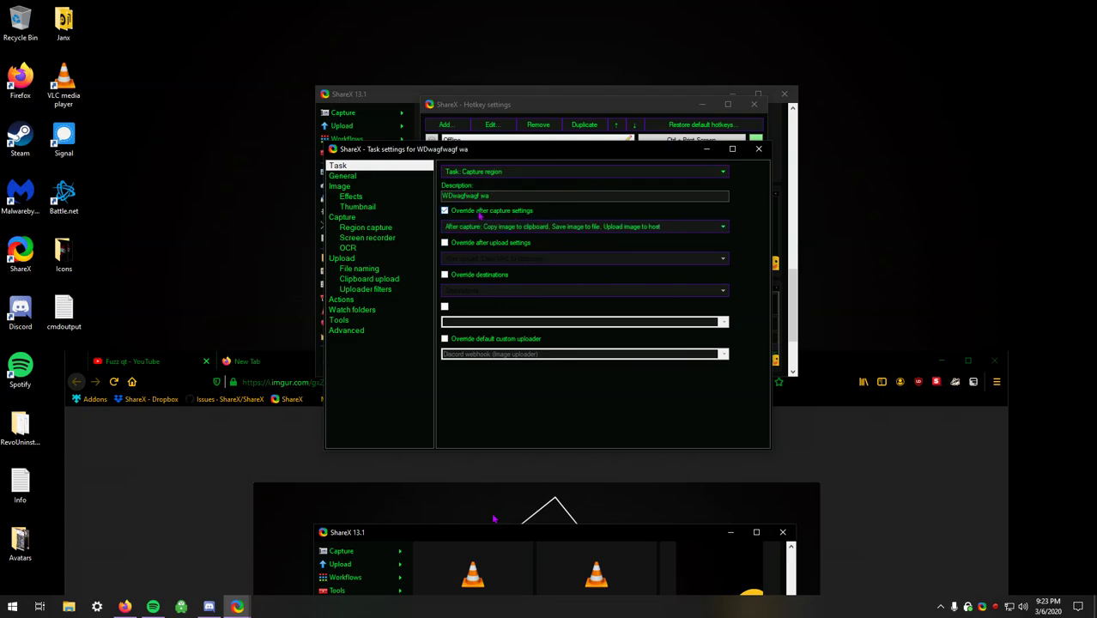
pyautogui.click(694, 228)
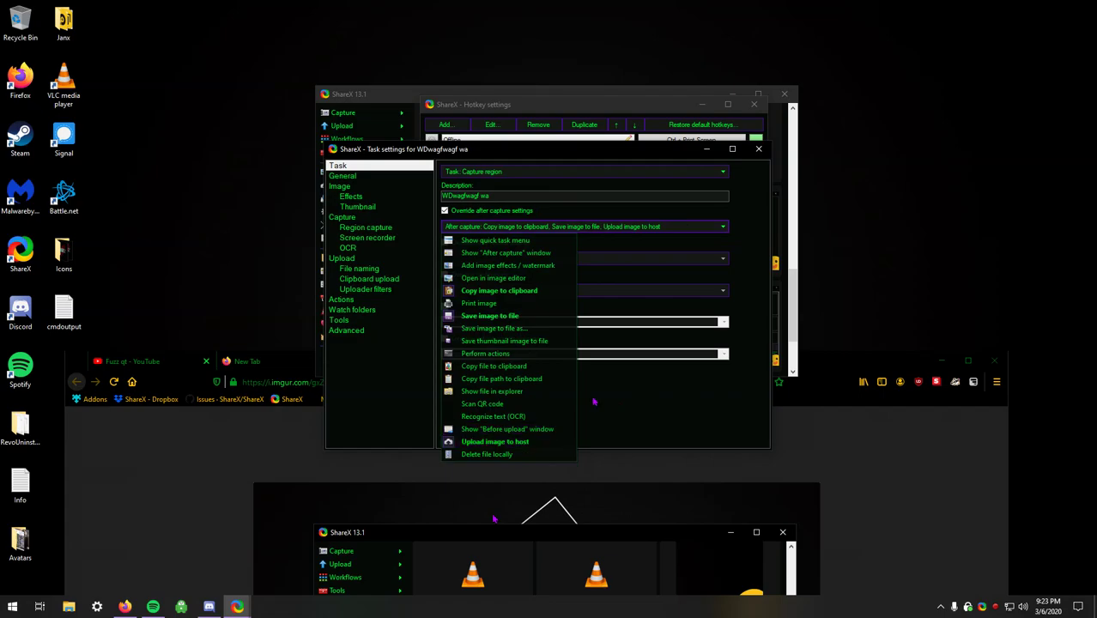
pyautogui.click(637, 217)
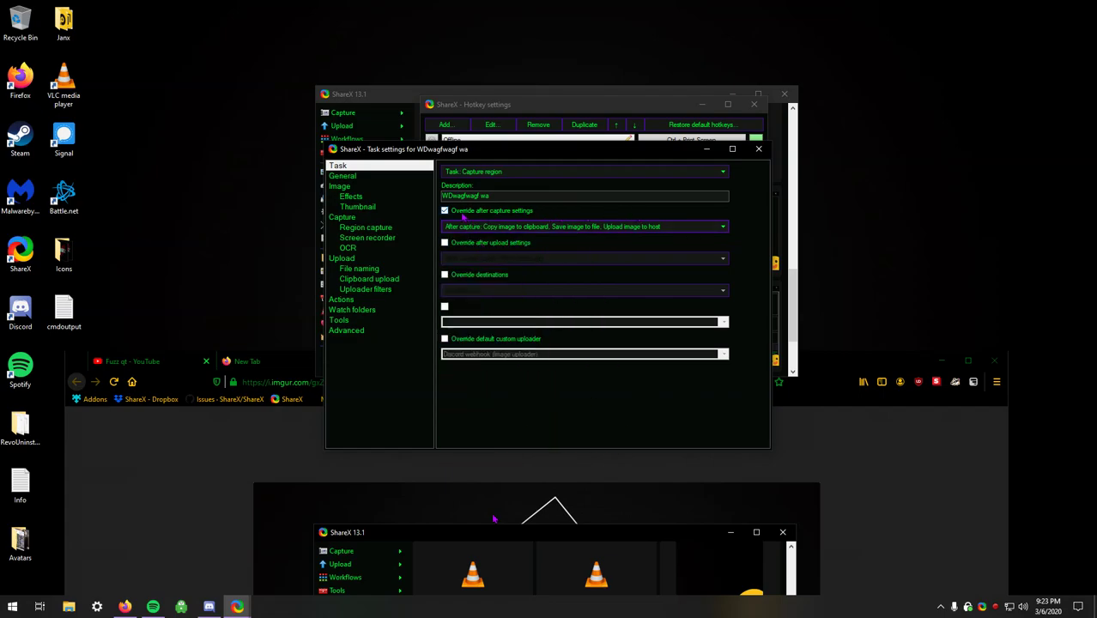
pyautogui.click(506, 227)
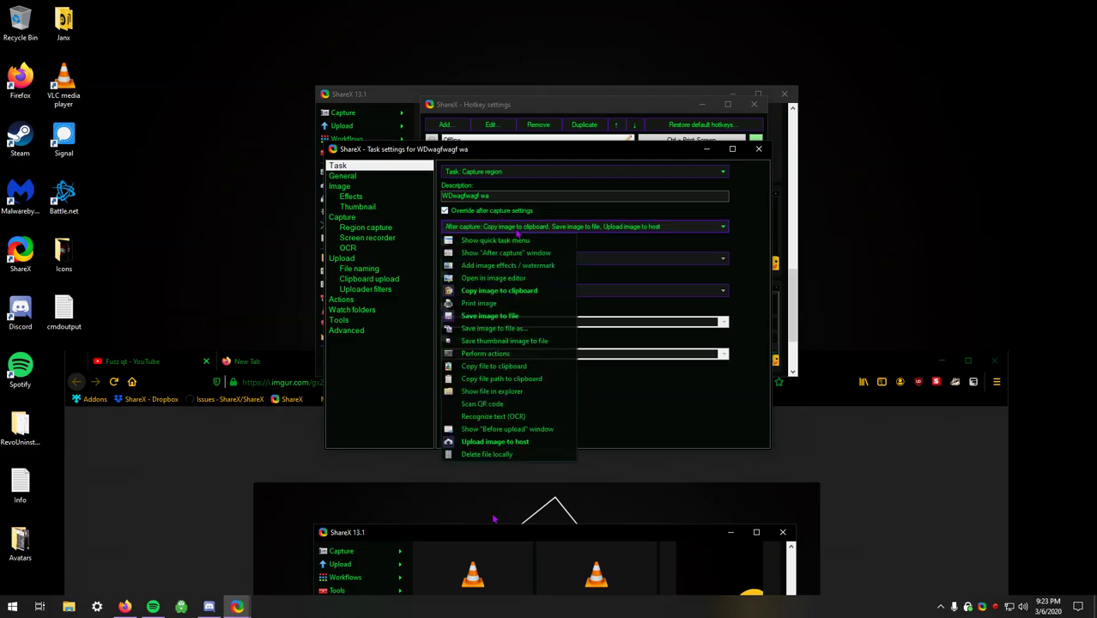
pyautogui.click(523, 442)
pyautogui.moveTo(587, 156); pyautogui.dragTo(588, 146)
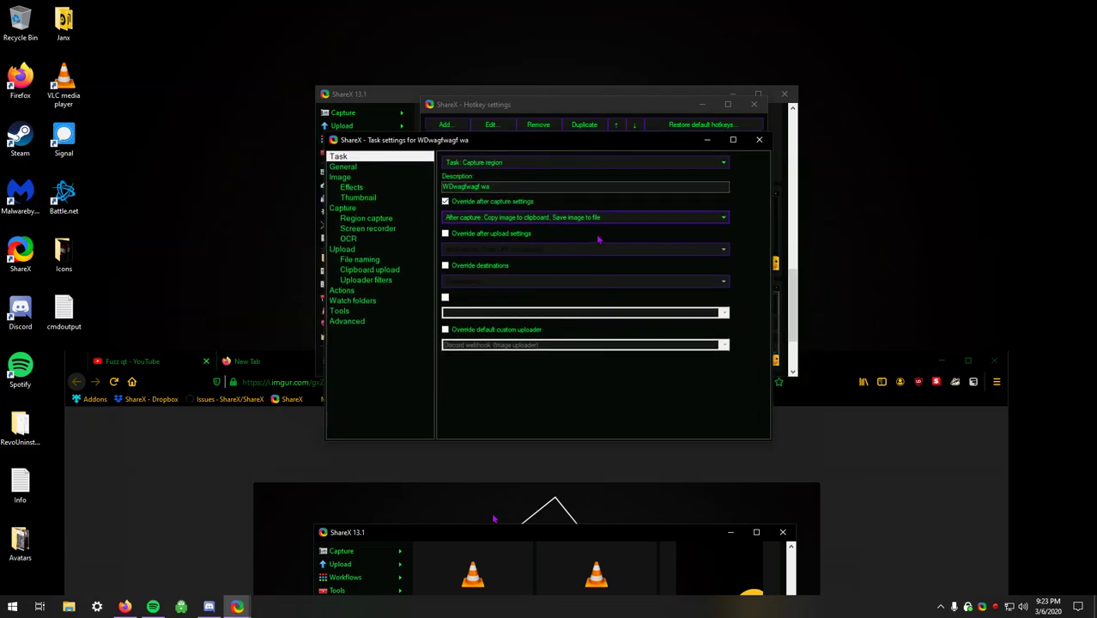
pyautogui.moveTo(618, 143); pyautogui.dragTo(624, 111)
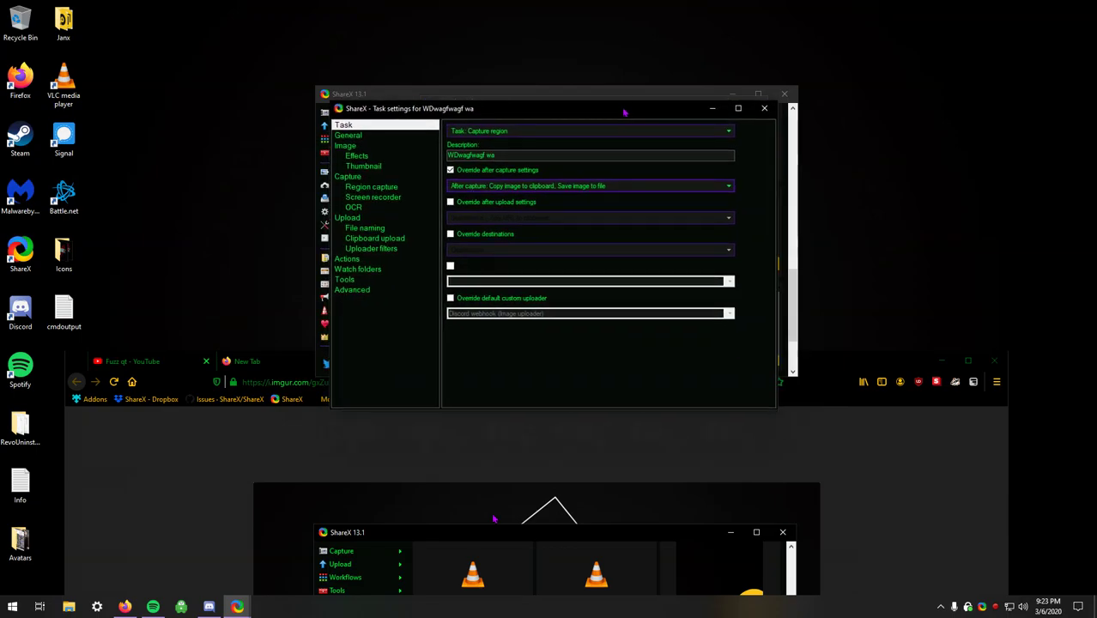
# - Enable Show file in explorer among the task's after capture actions and review the action list
pyautogui.click(612, 188)
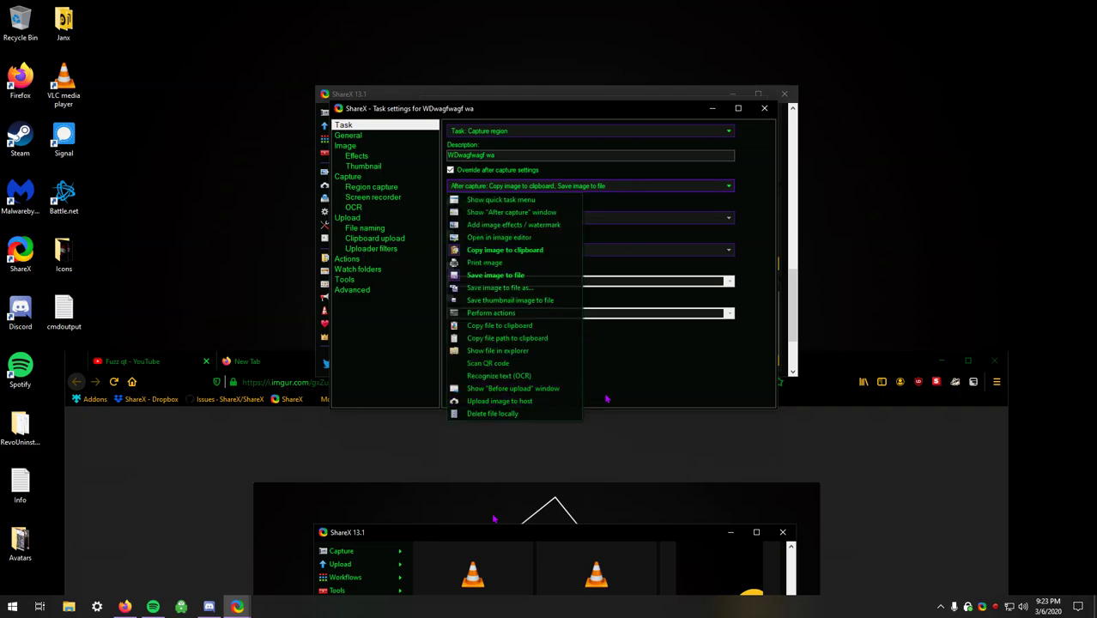
pyautogui.click(531, 352)
pyautogui.click(662, 192)
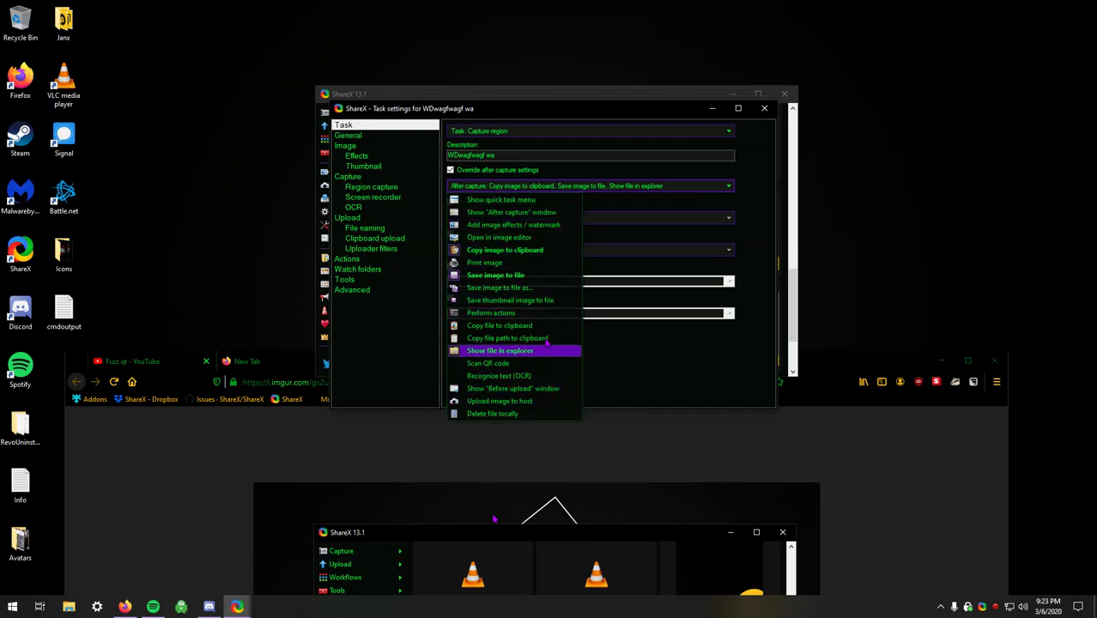
pyautogui.click(671, 196)
pyautogui.click(664, 194)
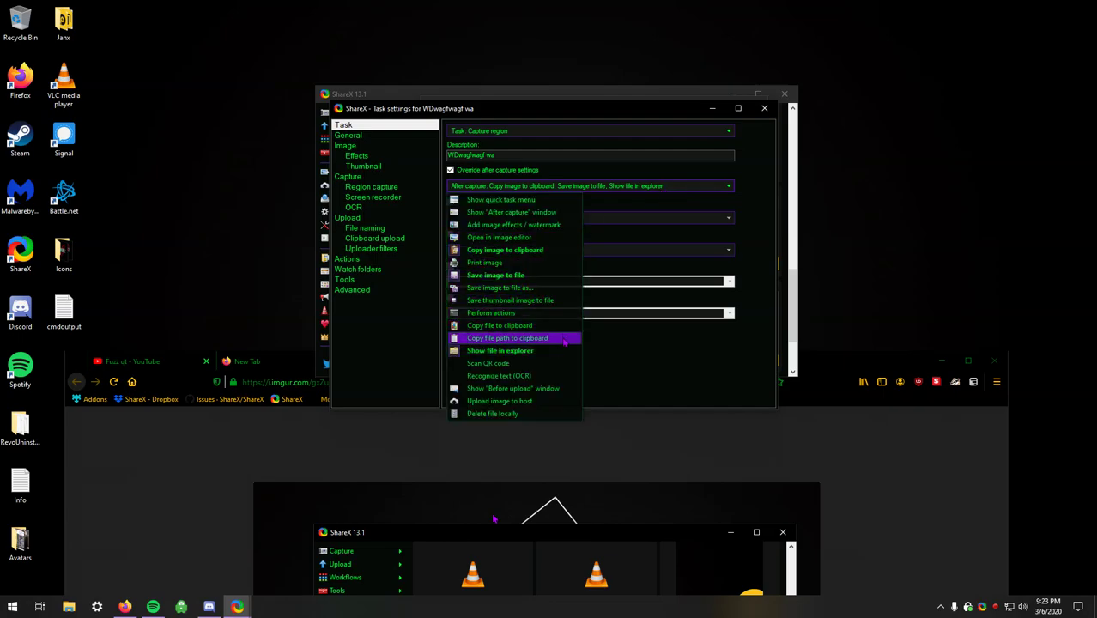
pyautogui.click(603, 207)
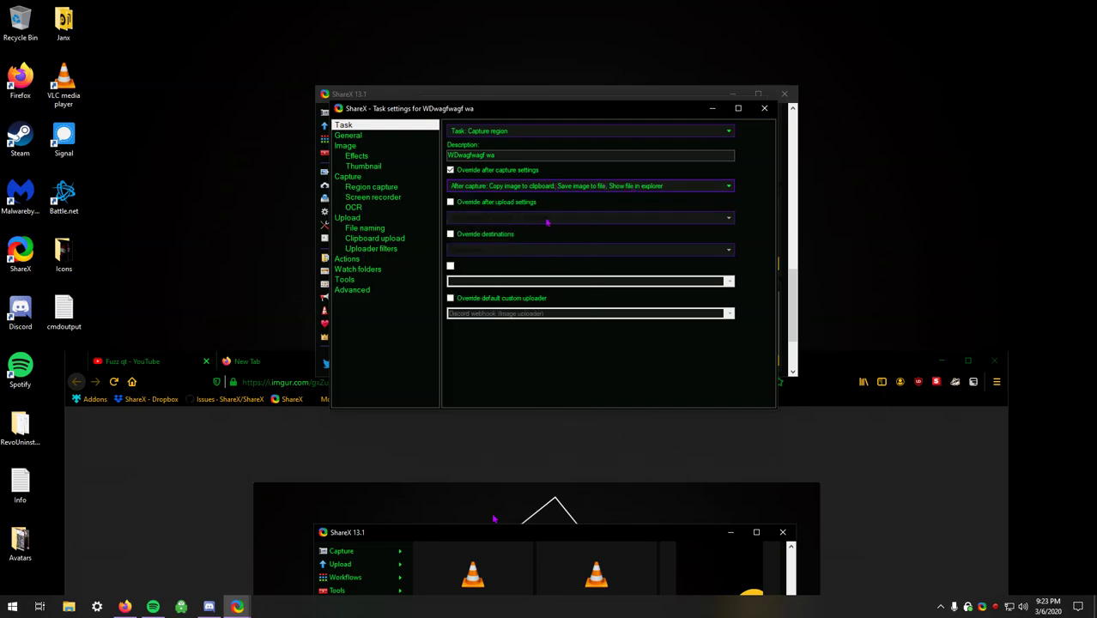
pyautogui.click(580, 188)
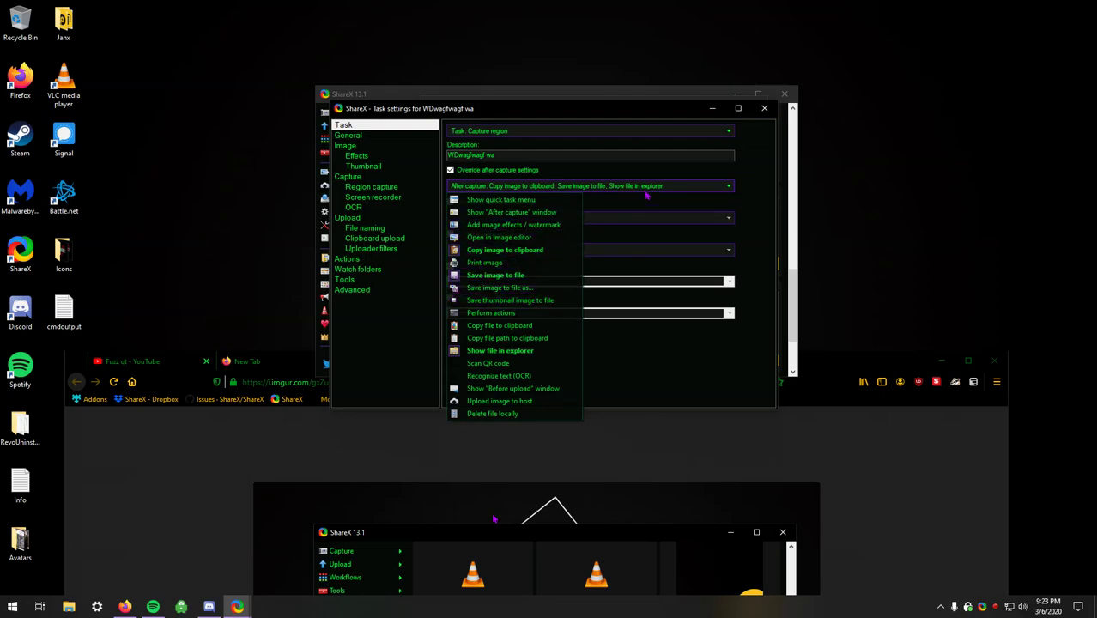
pyautogui.click(666, 208)
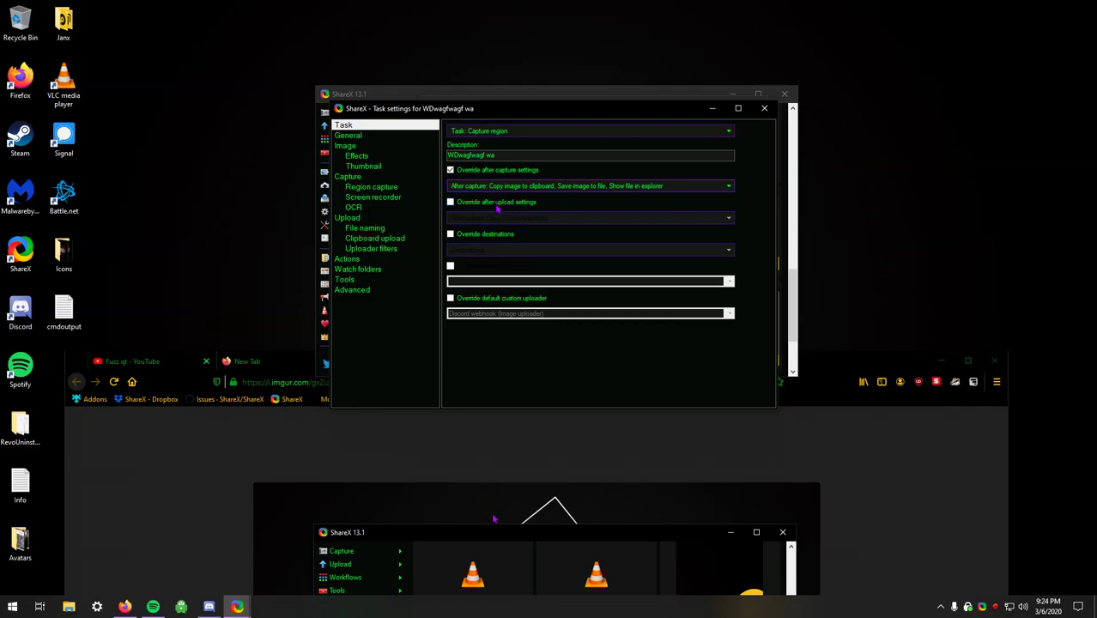
# - Switch to Firefox, go to the Imgur site and open the account's uploaded images
pyautogui.moveTo(573, 363); pyautogui.dragTo(568, 46)
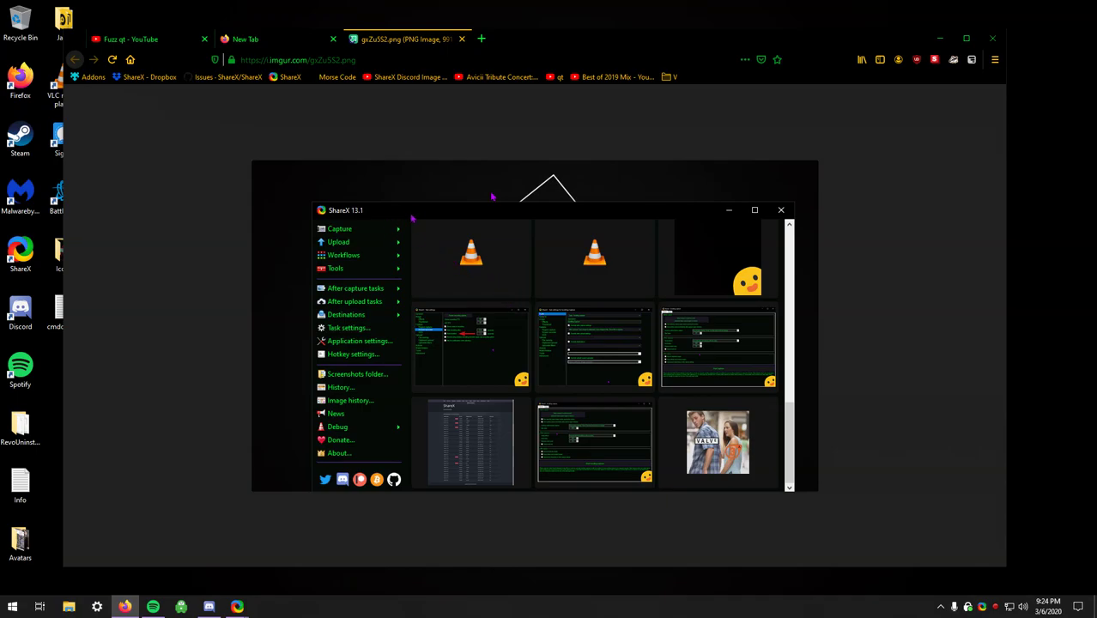
pyautogui.moveTo(506, 48)
pyautogui.mouseDown()
pyautogui.moveTo(507, 57)
pyautogui.moveTo(522, 49)
pyautogui.mouseUp()
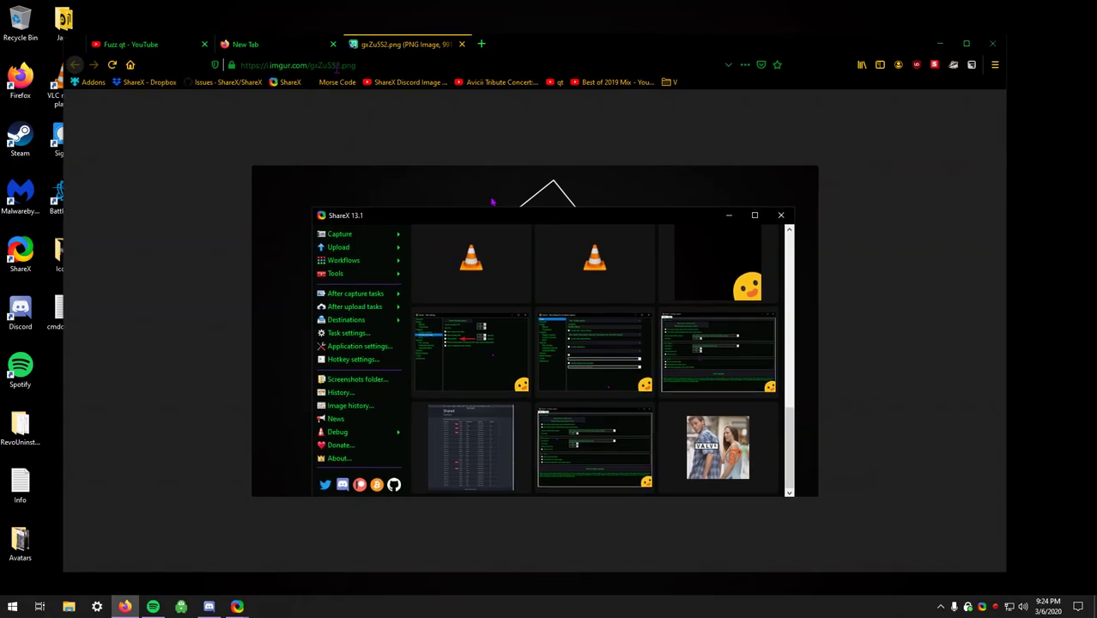
pyautogui.click(280, 50)
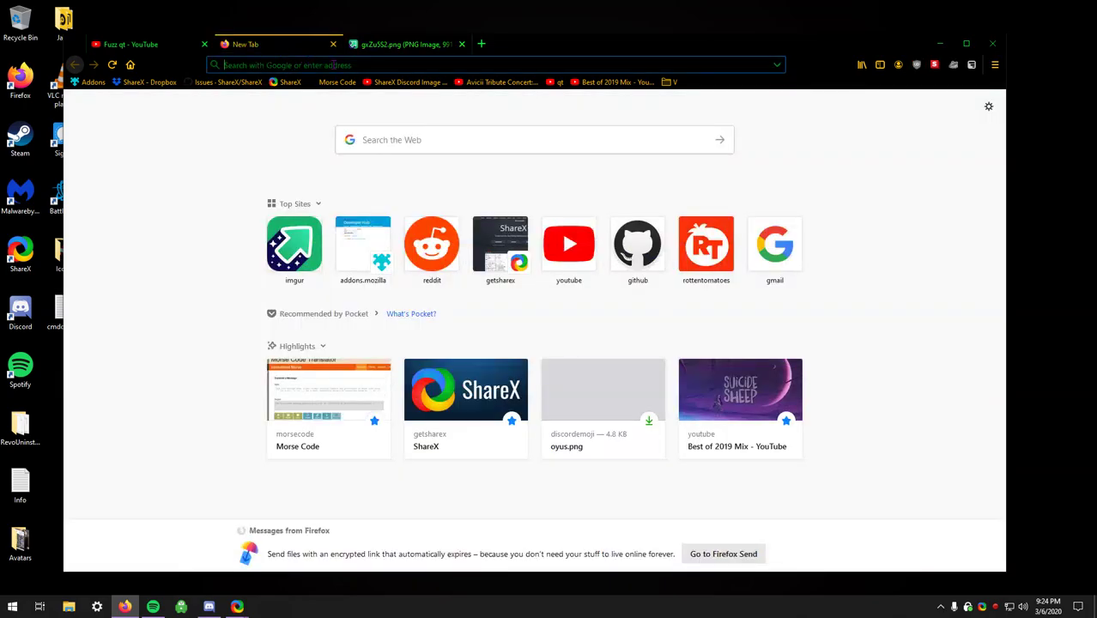
pyautogui.write('imgur')
pyautogui.press('Return')
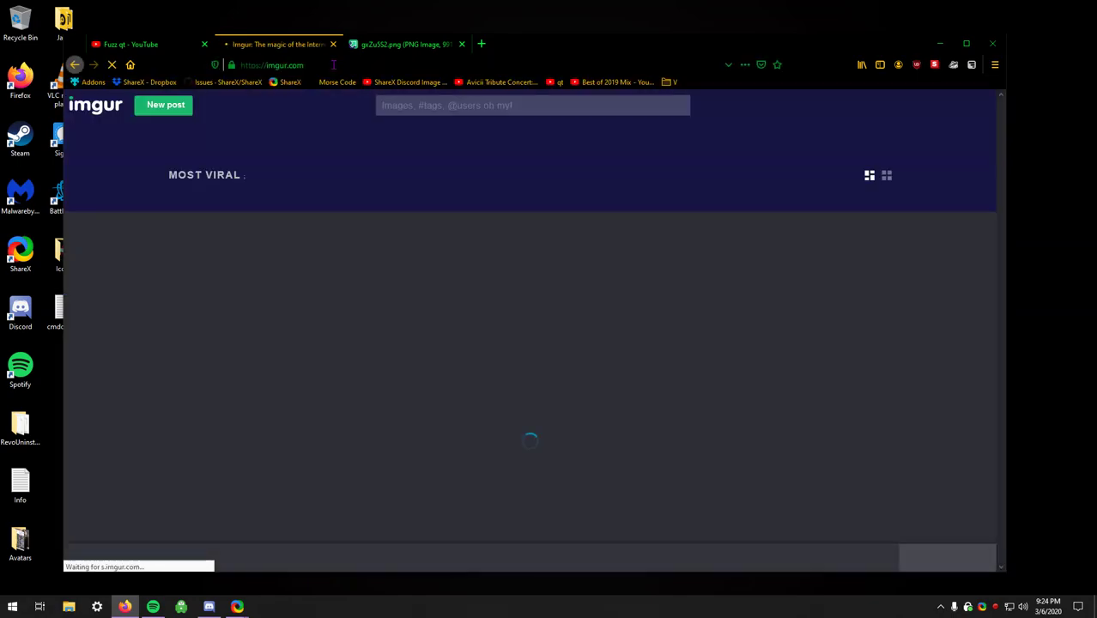
pyautogui.moveTo(979, 109)
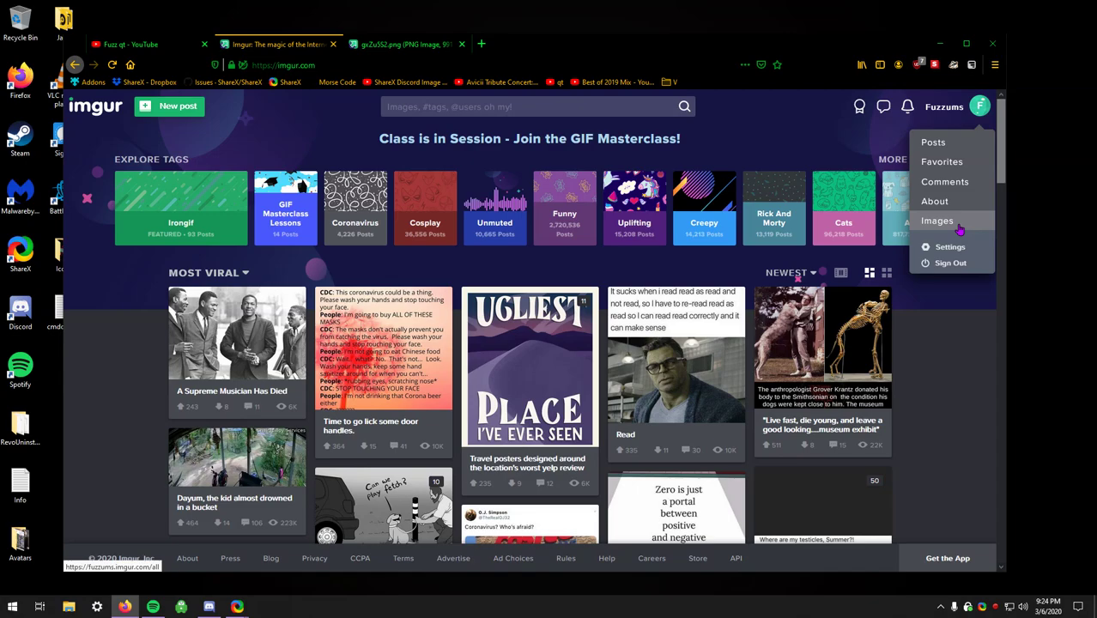
pyautogui.click(959, 229)
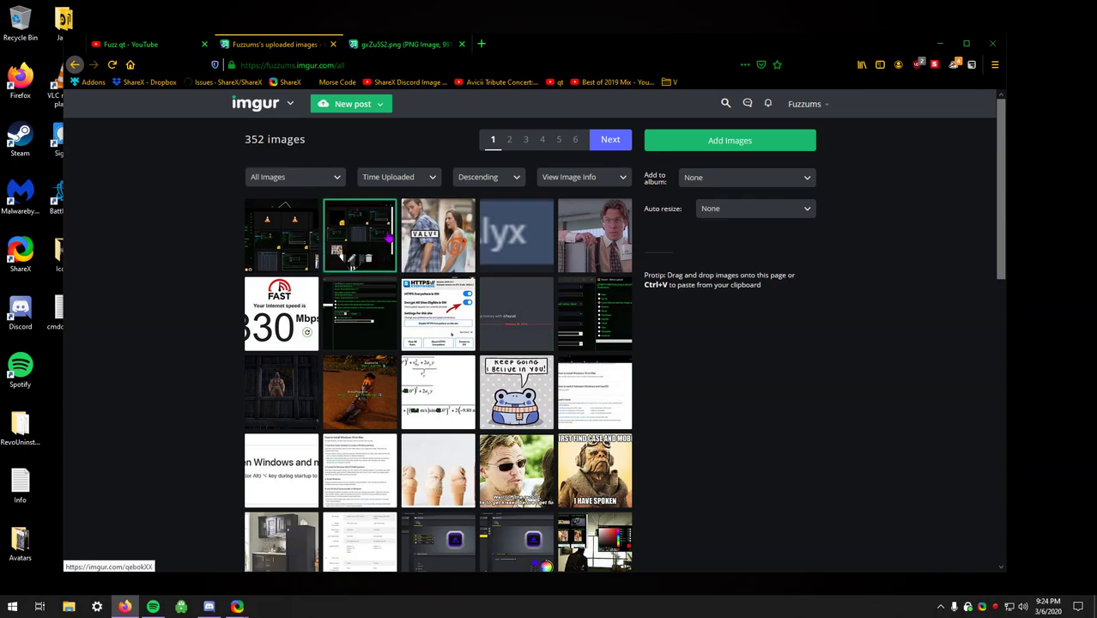
# - Close the new hotkey's task settings and return to the Imgur uploads page in the browser
pyautogui.moveTo(565, 53); pyautogui.dragTo(601, 223)
pyautogui.click(764, 109)
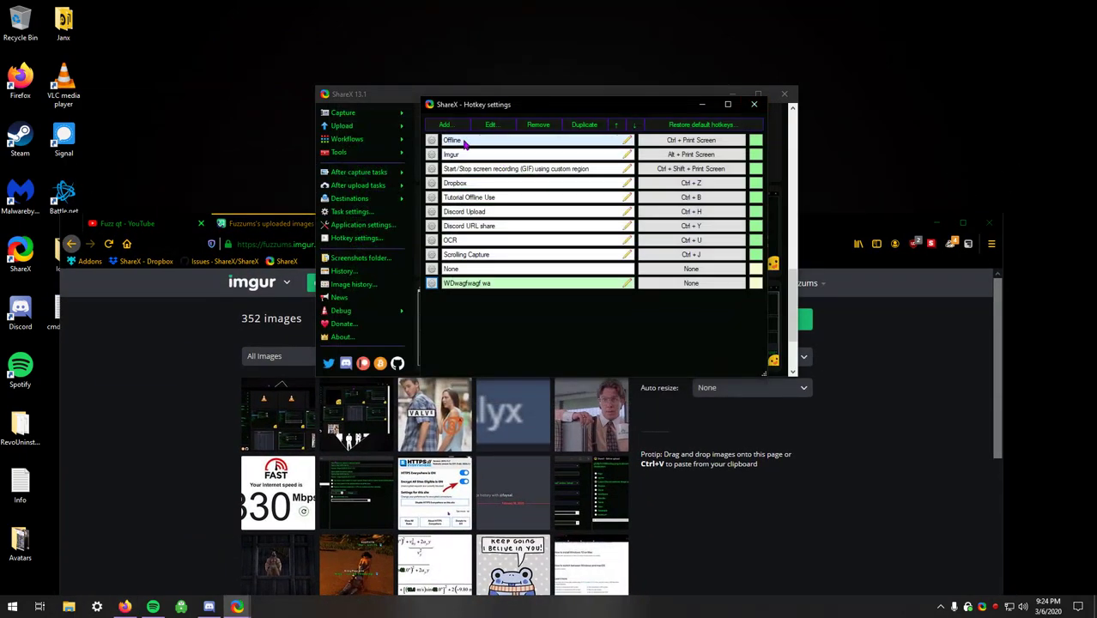
pyautogui.moveTo(802, 250); pyautogui.dragTo(831, 78)
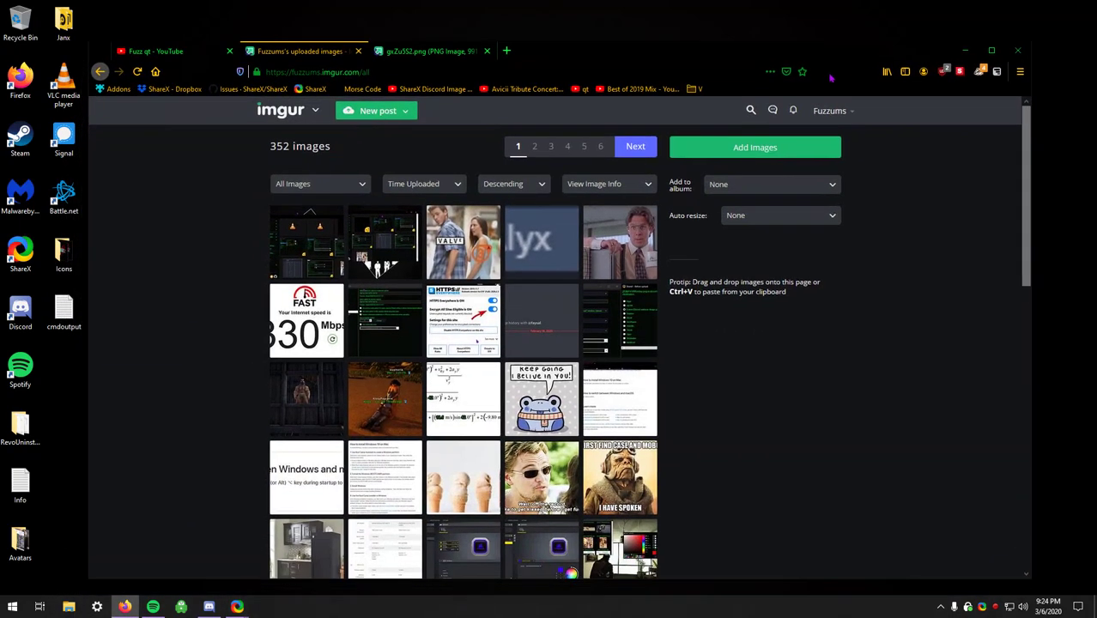
# - Look at Imgur's Add Images upload form and file picker, and dismiss both without uploading anything
pyautogui.click(777, 149)
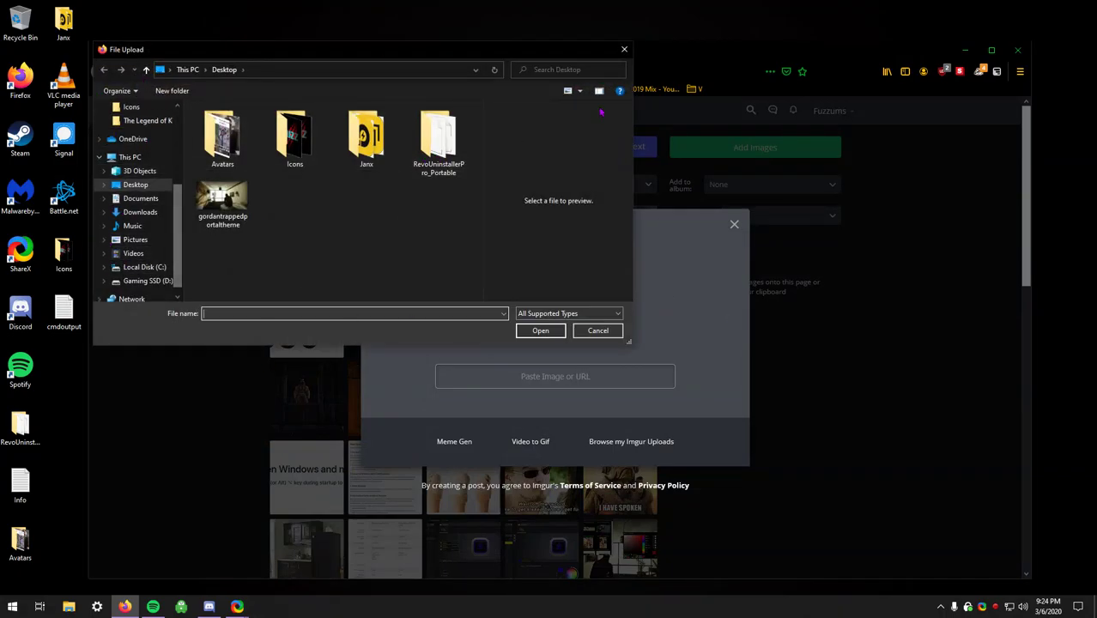
pyautogui.click(624, 49)
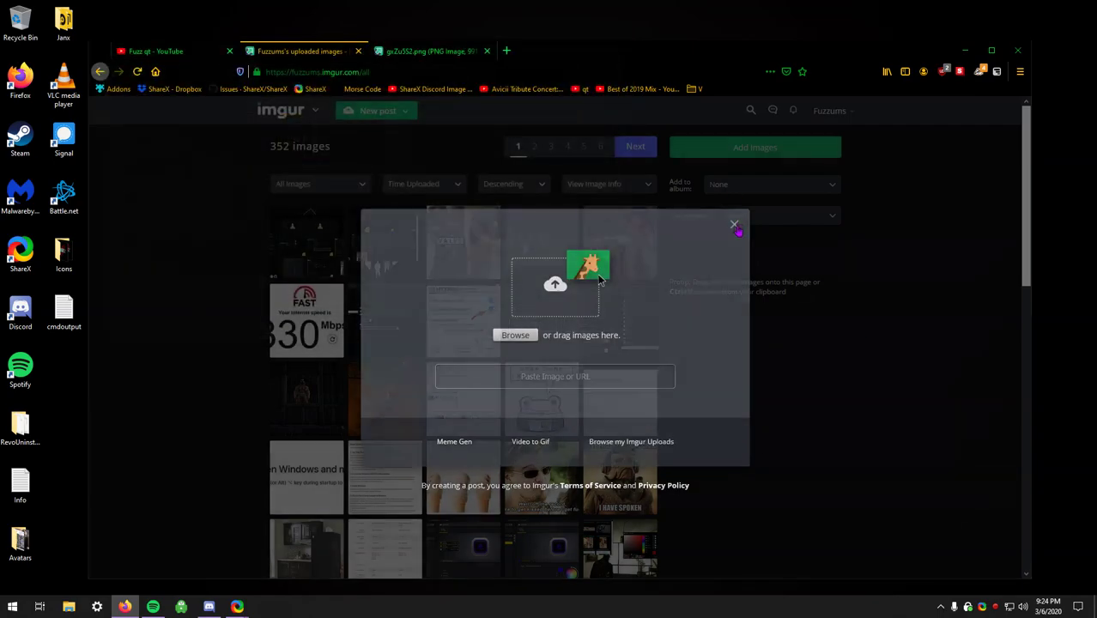
pyautogui.click(733, 224)
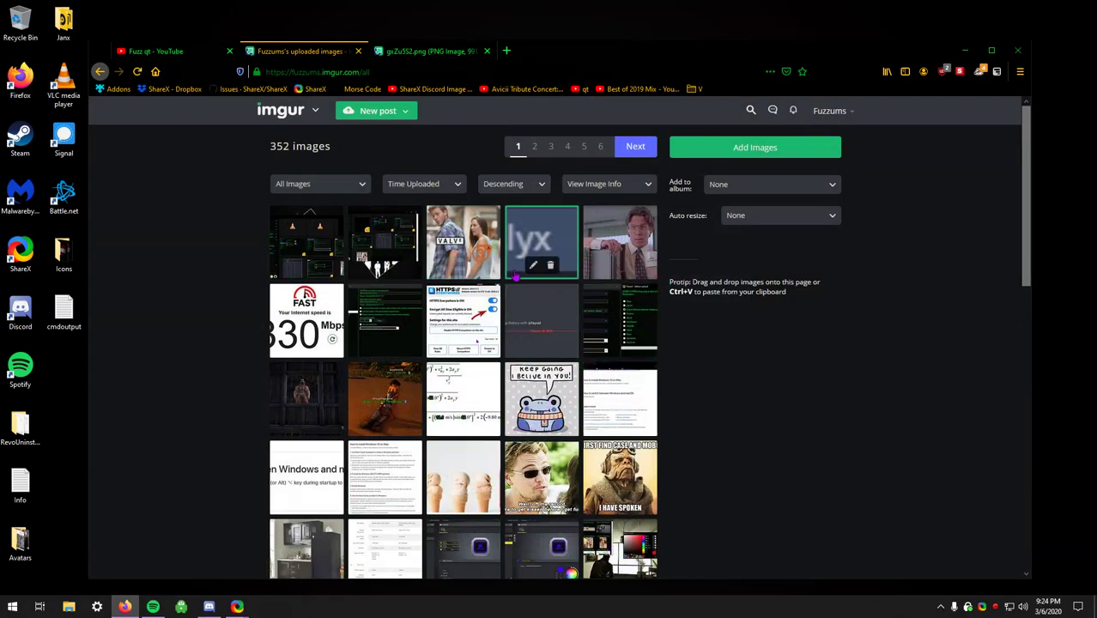
# - Capture the region around the uploads page's browser tab, upload it to Imgur, and refresh the Imgur uploads page
pyautogui.moveTo(547, 63); pyautogui.dragTo(548, 51)
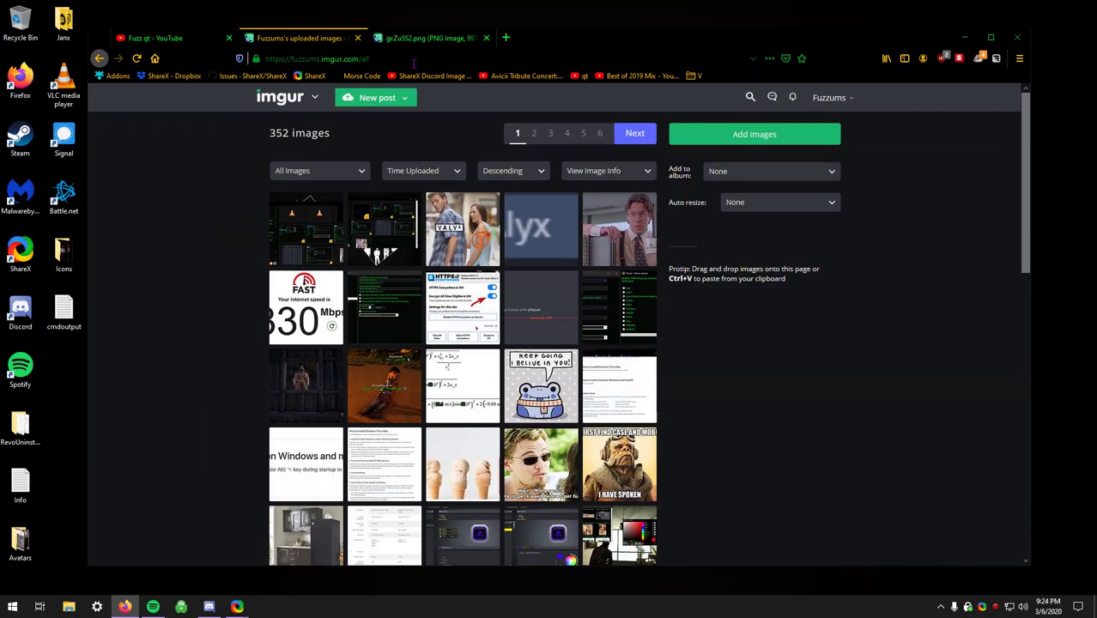
pyautogui.press('ctrl+Print')
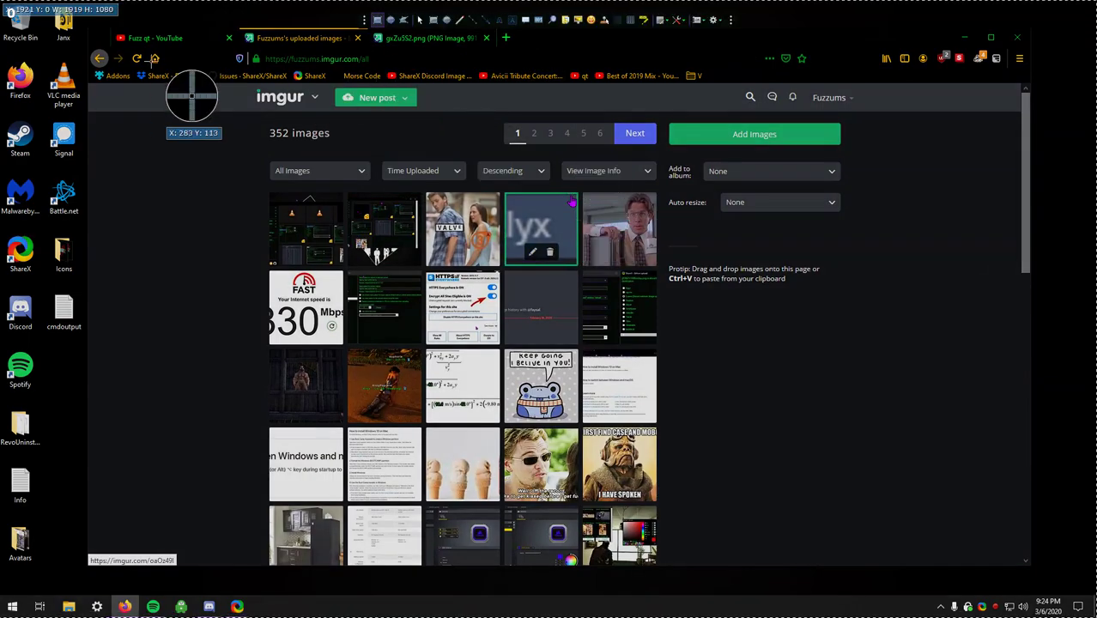
pyautogui.click(363, 86)
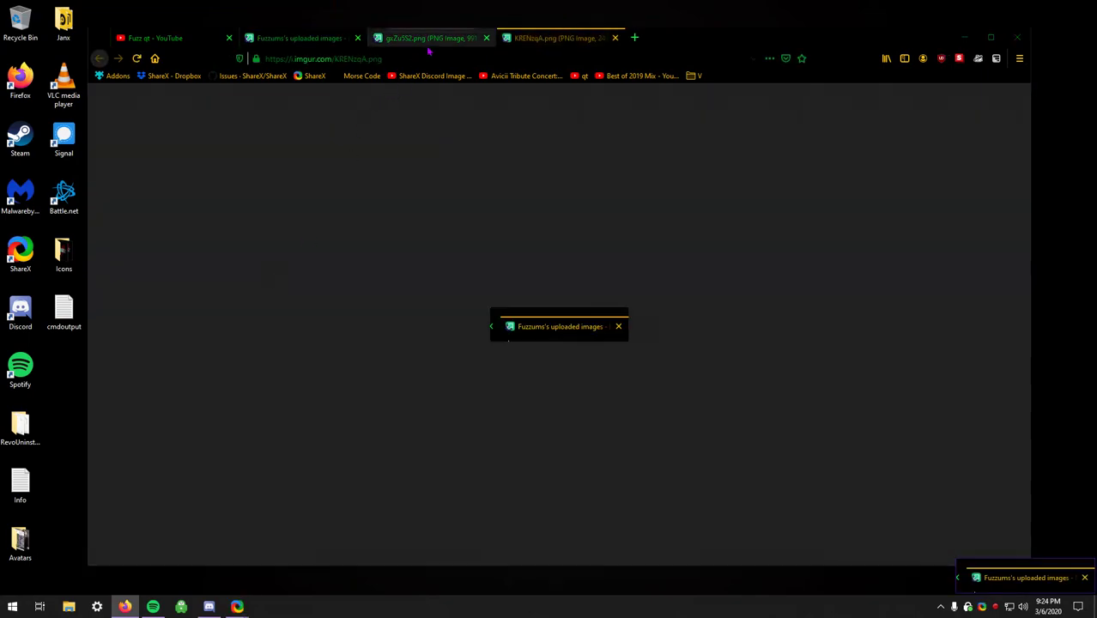
pyautogui.hotkey('ctrl', 'shift', 'Tab')
pyautogui.press('F5')
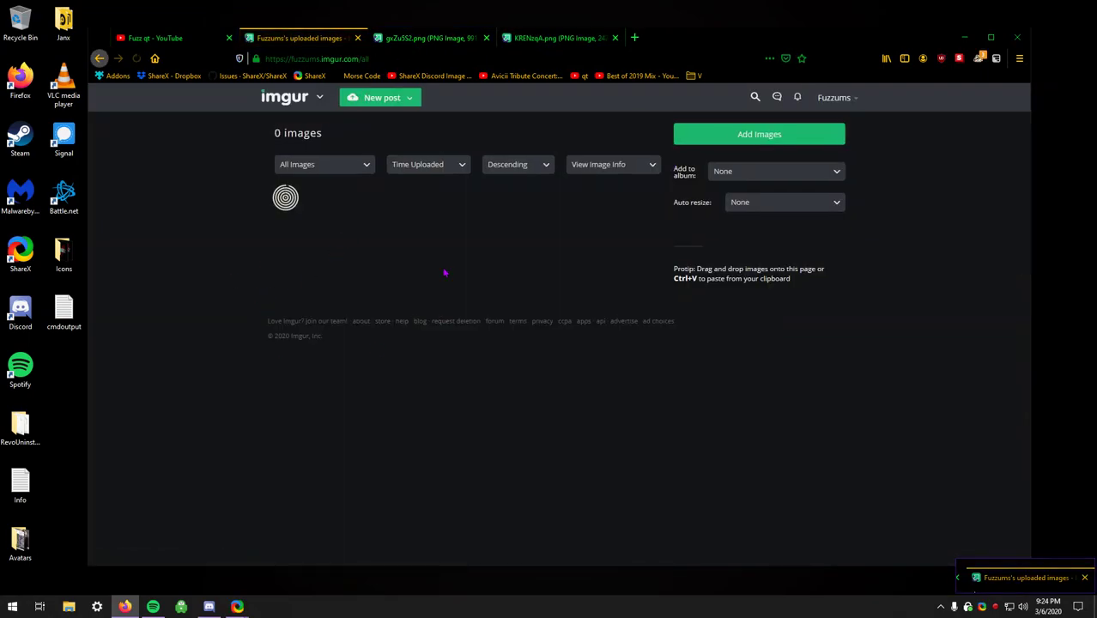
pyautogui.click(634, 37)
pyautogui.write('https://i.imgur.com/KRENzqA.png')
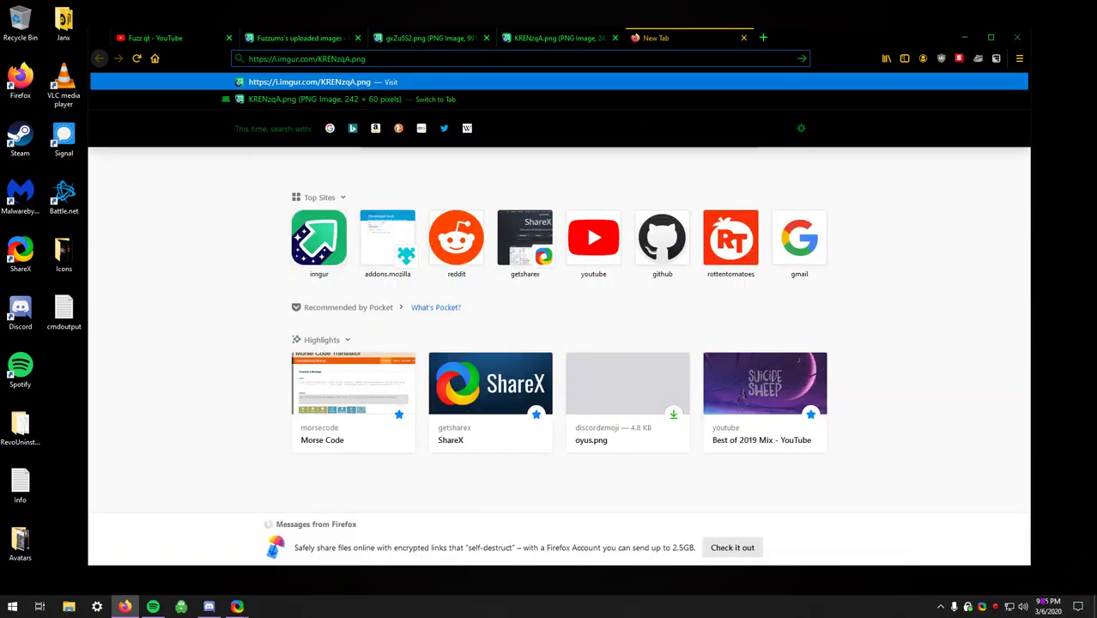
pyautogui.press('Return')
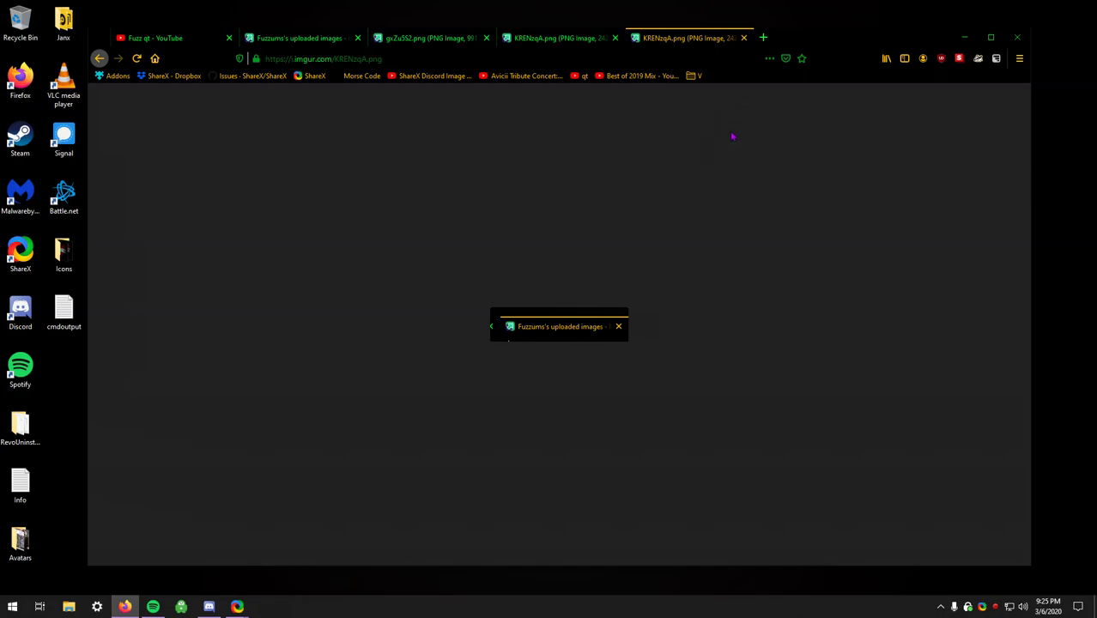
pyautogui.moveTo(795, 43); pyautogui.dragTo(790, 43)
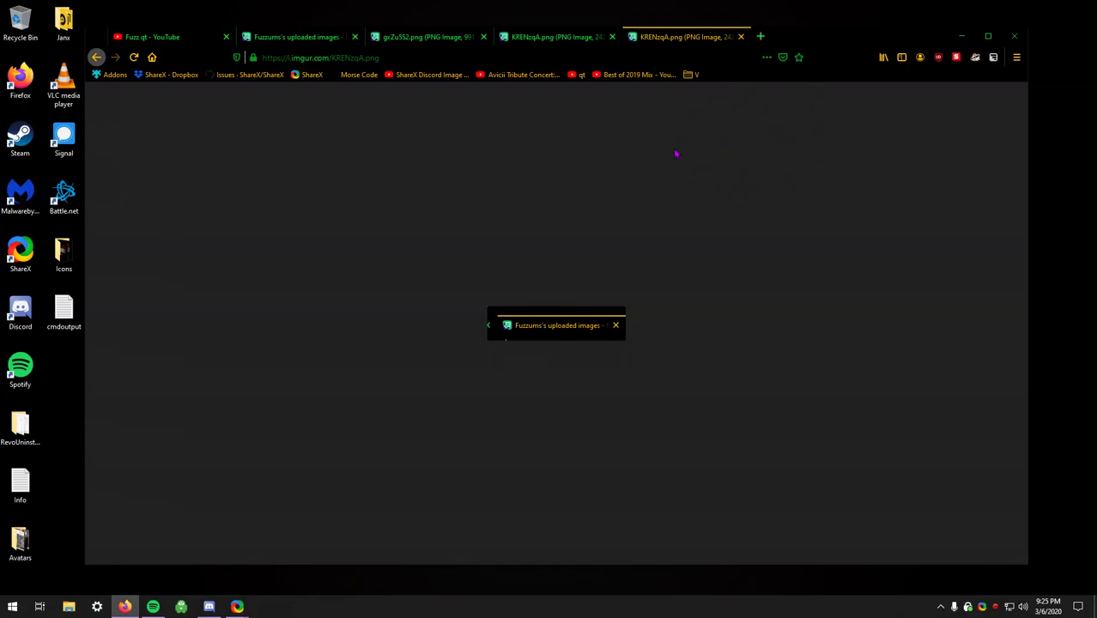
pyautogui.moveTo(787, 39); pyautogui.dragTo(783, 43)
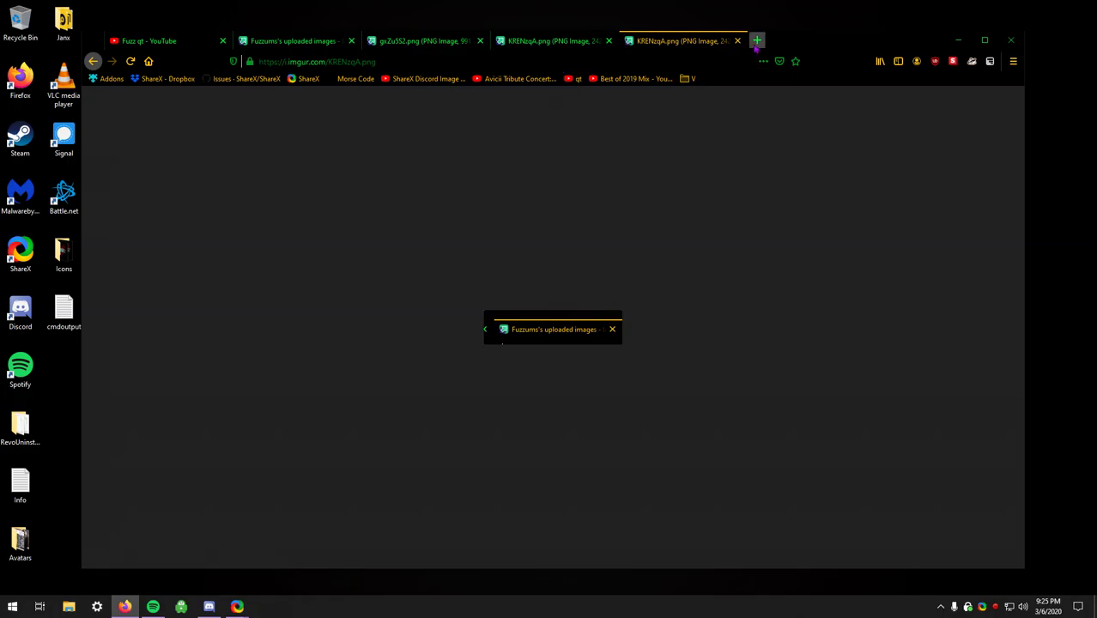
# - Load the same capture link in another tab and close all the image tabs to return to the uploads page
pyautogui.click(756, 41)
pyautogui.write('https://i.imgur.com/KRENzqA.png')
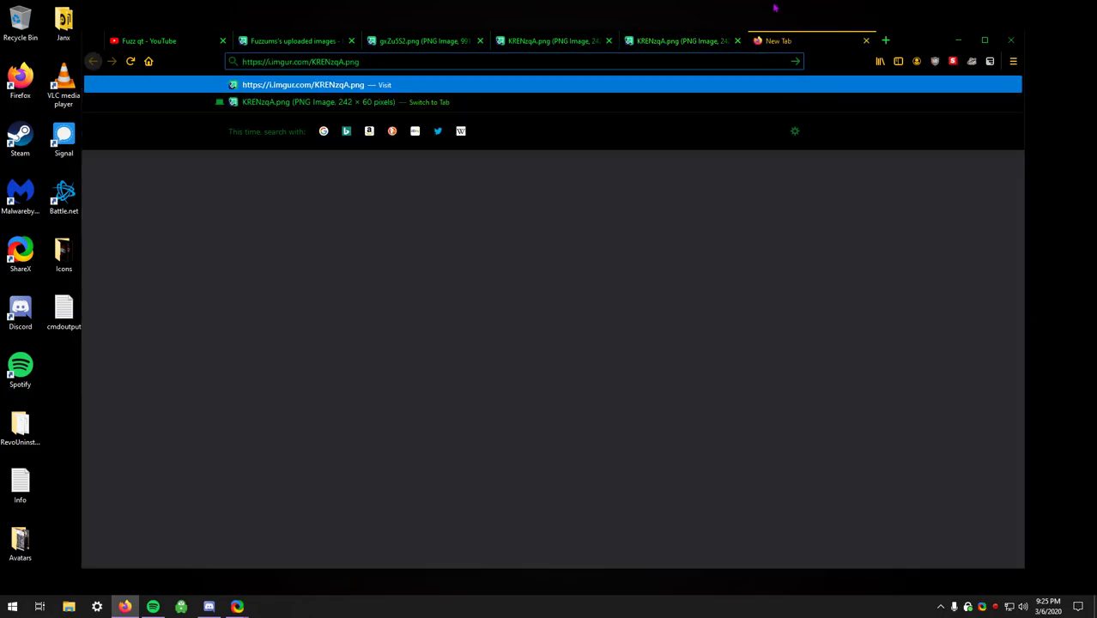
pyautogui.press('Return')
pyautogui.hotkey('ctrl', 'w')
pyautogui.hotkey('ctrl', 'w')
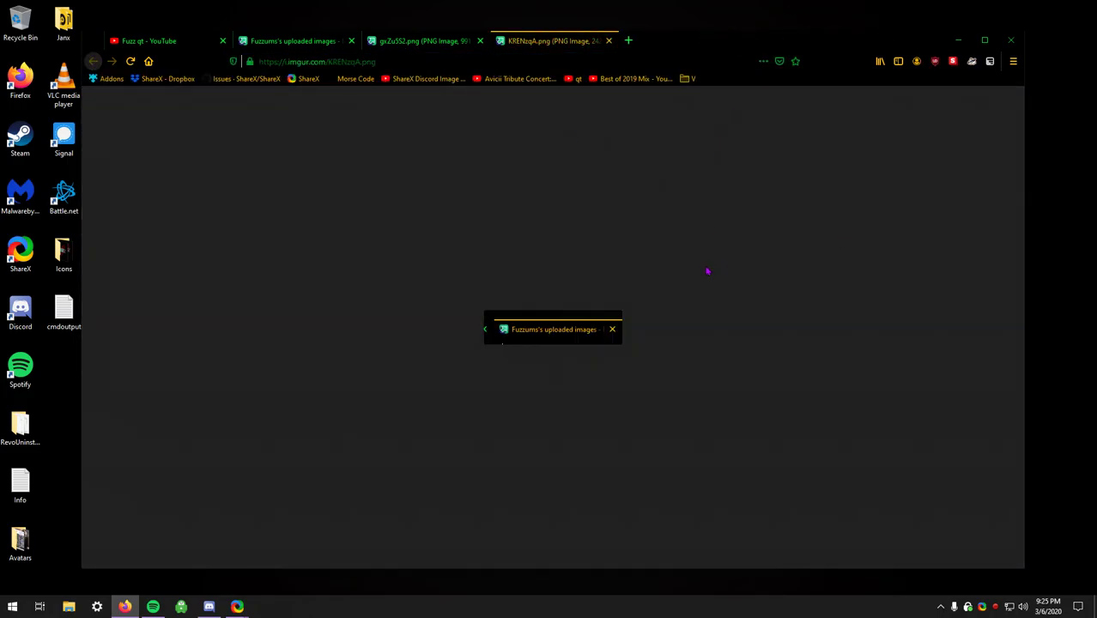
pyautogui.hotkey('ctrl', 'w')
pyautogui.hotkey('ctrl', 'w')
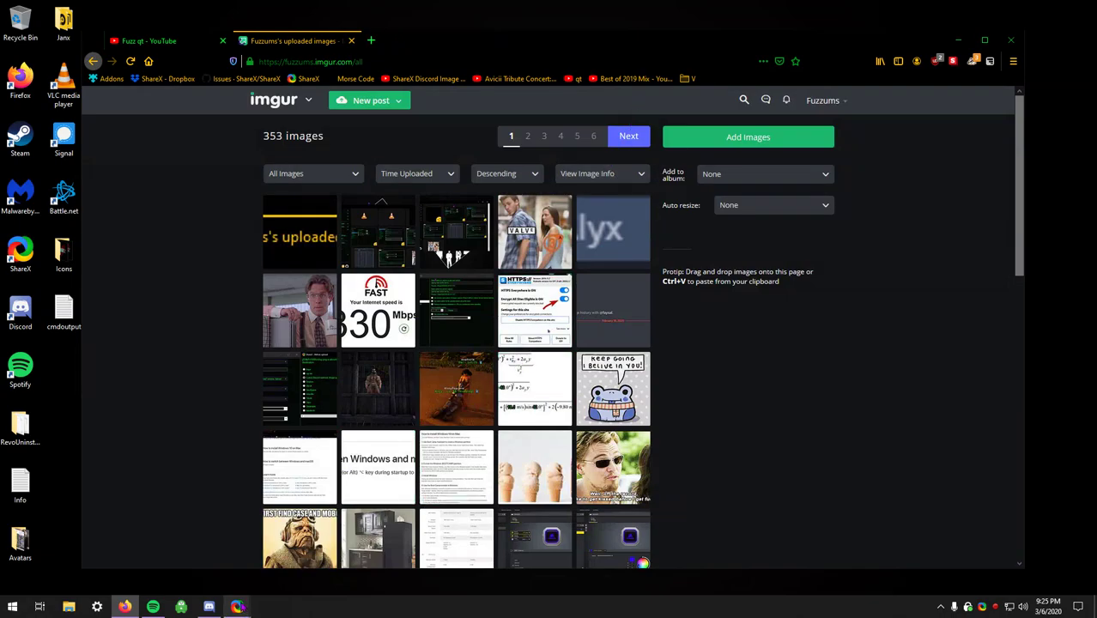
# - Switch to ShareX, review the Discord webhook configuration in the custom uploader settings, and close it
pyautogui.click(308, 549)
pyautogui.moveTo(631, 96); pyautogui.dragTo(628, 101)
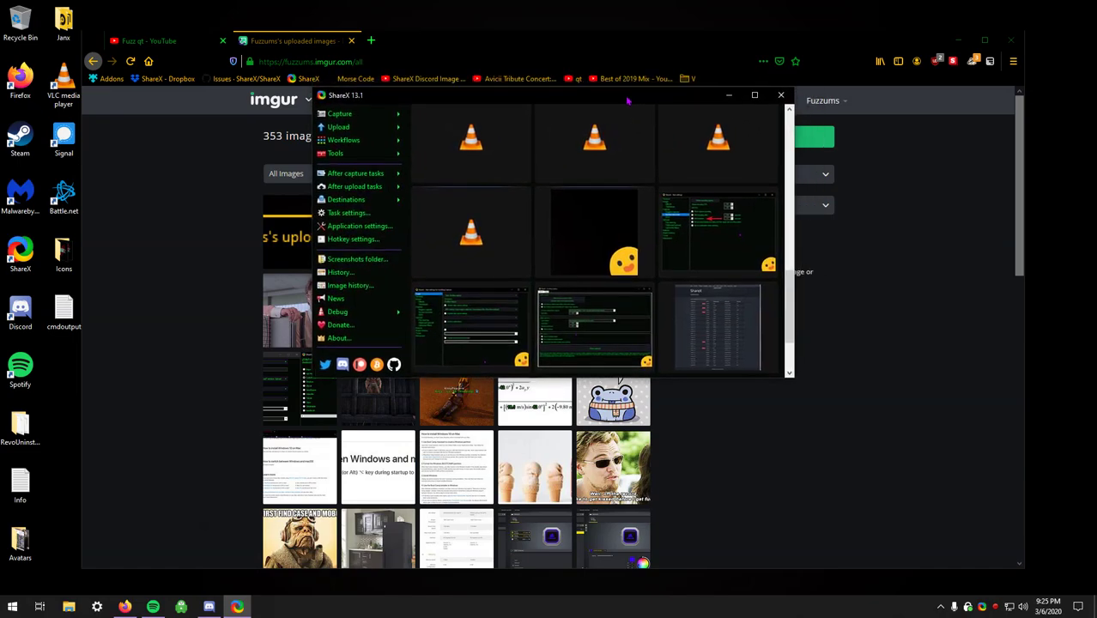
pyautogui.click(381, 243)
pyautogui.moveTo(494, 102); pyautogui.dragTo(489, 118)
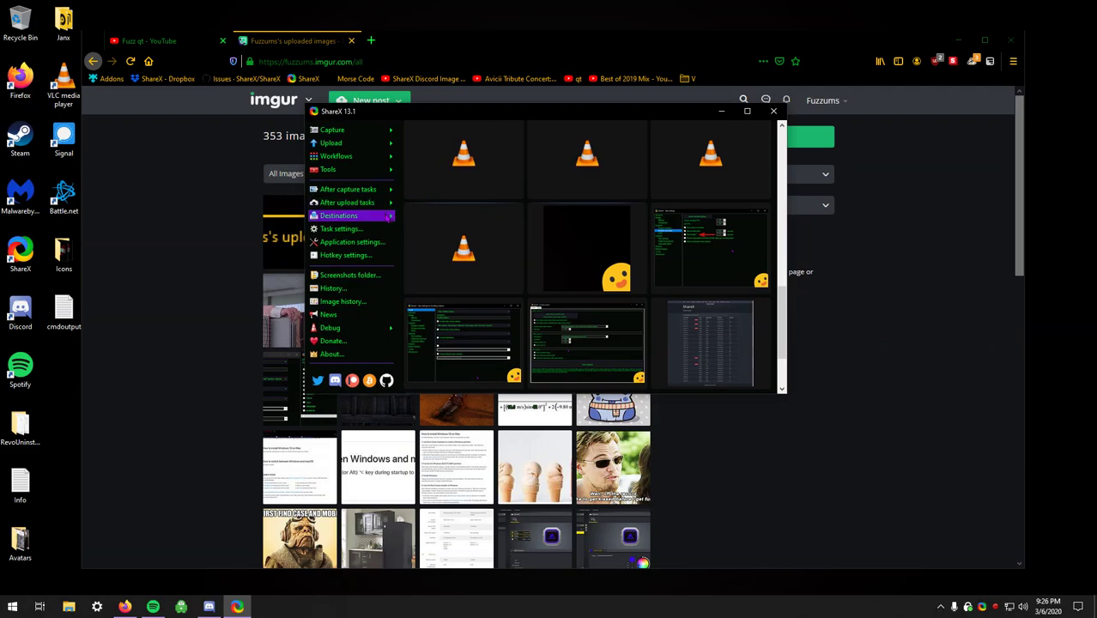
pyautogui.moveTo(382, 218)
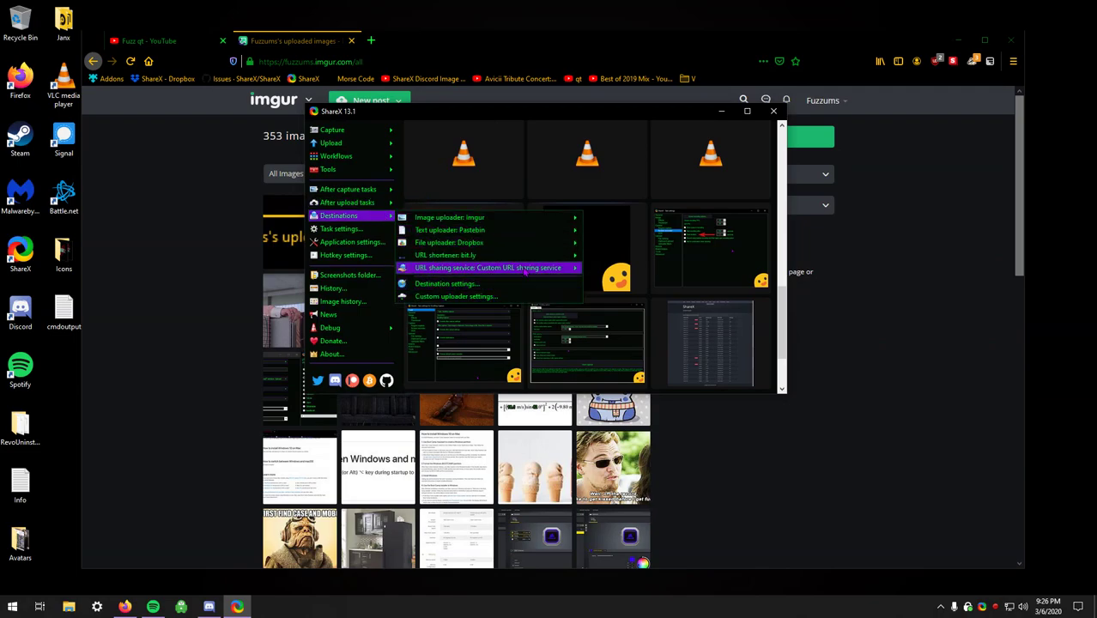
pyautogui.click(489, 296)
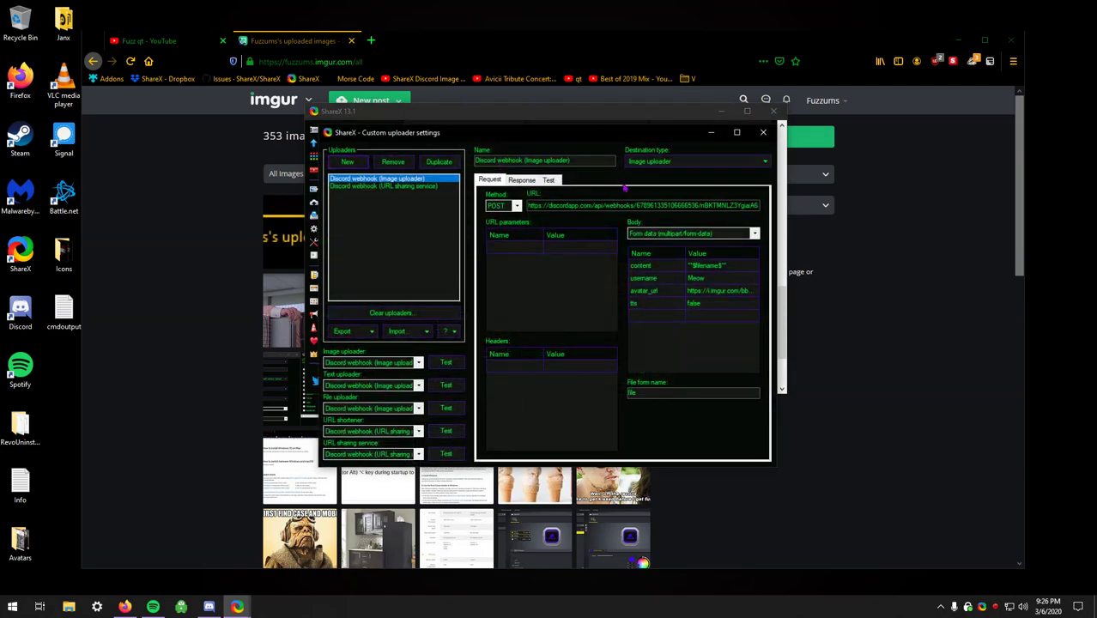
pyautogui.moveTo(550, 135); pyautogui.dragTo(568, 97)
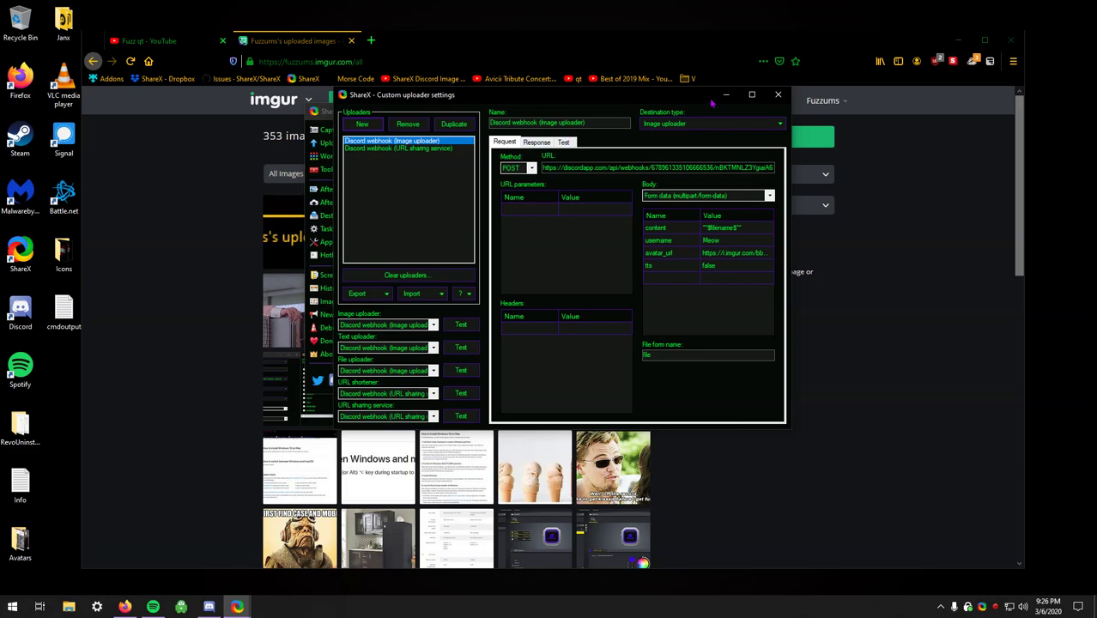
pyautogui.click(777, 96)
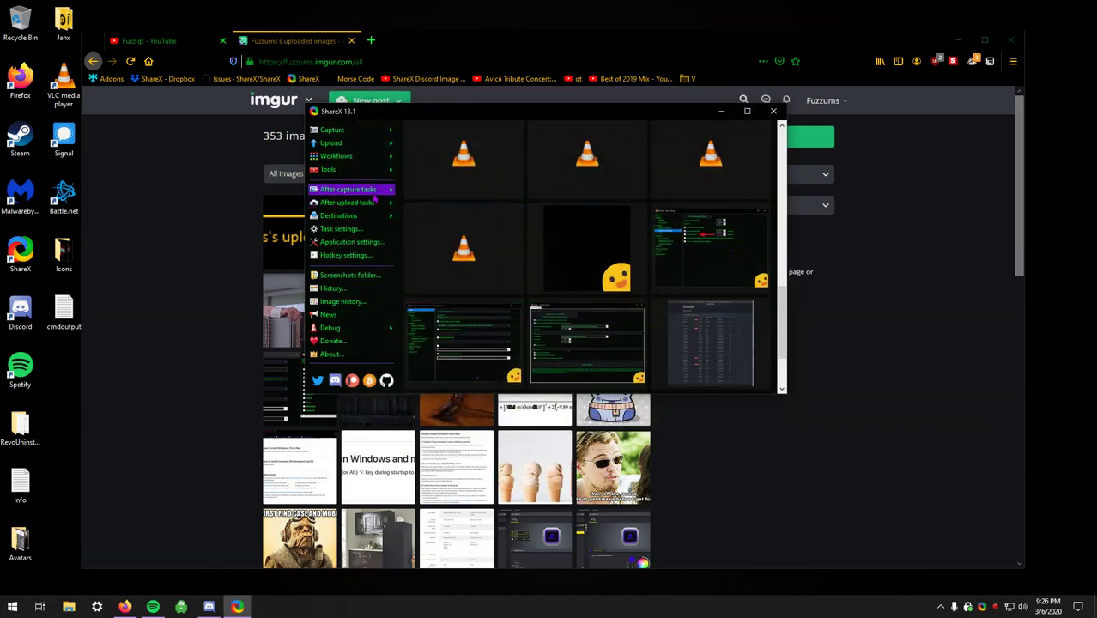
# - Examine the services offered as image uploader destinations, including the file uploader services
pyautogui.moveTo(361, 216)
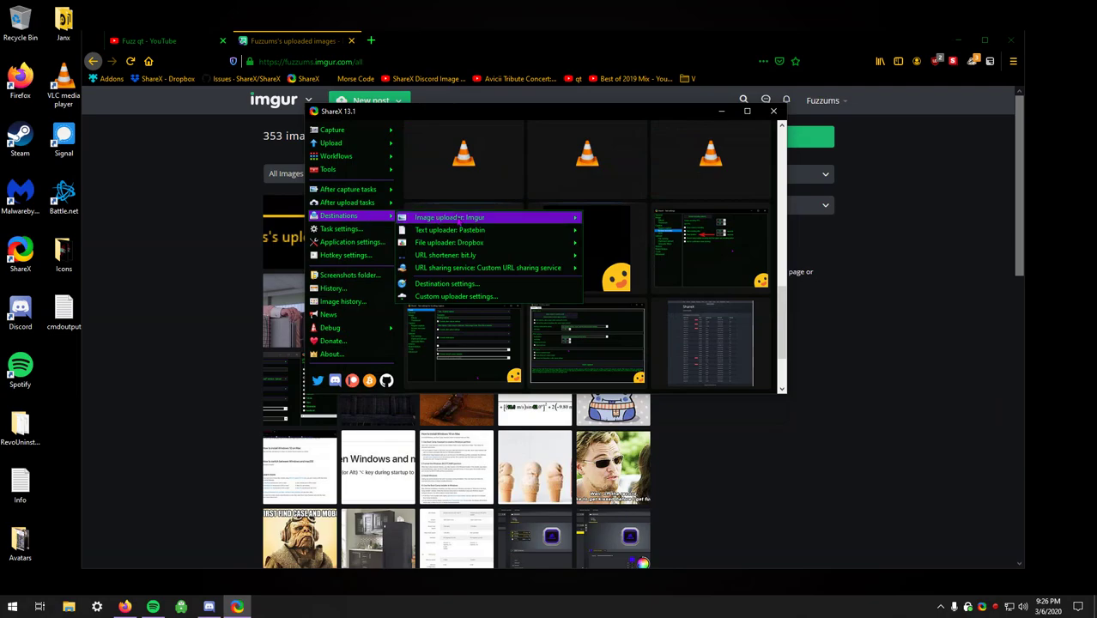
pyautogui.moveTo(460, 221)
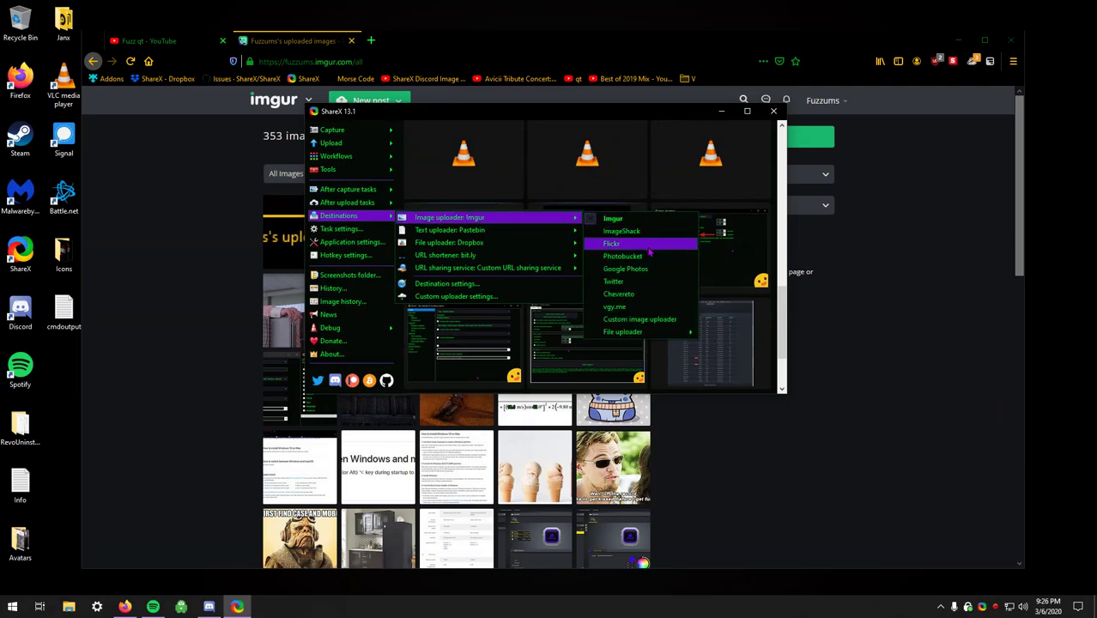
pyautogui.moveTo(661, 333)
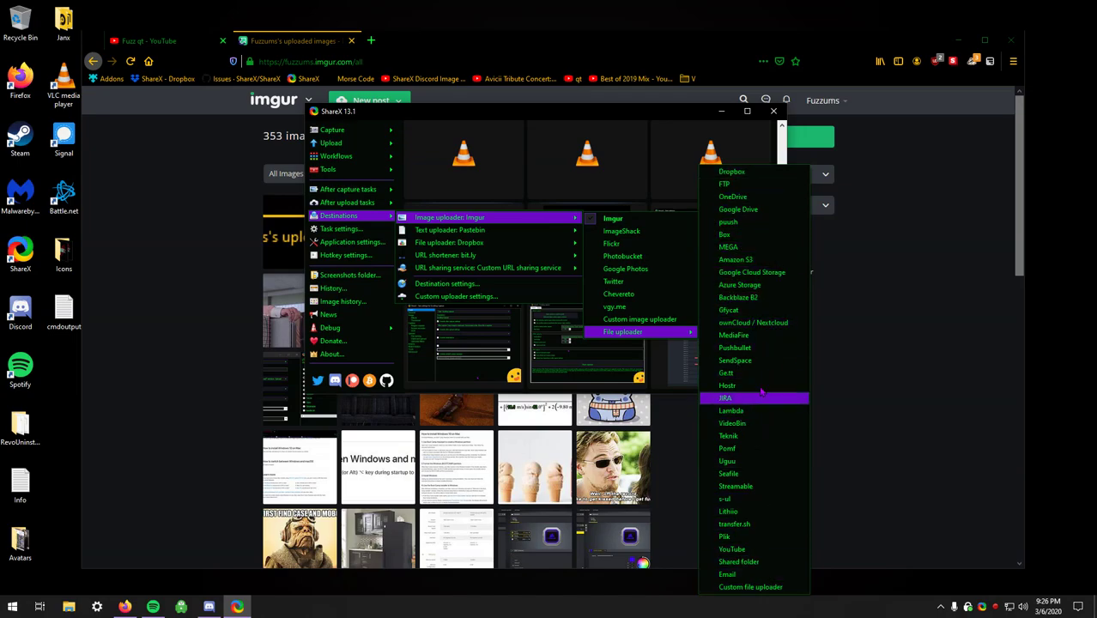
# - Enable Override destinations in the Offline hotkey's task settings and look through its image uploader choices
pyautogui.click(360, 258)
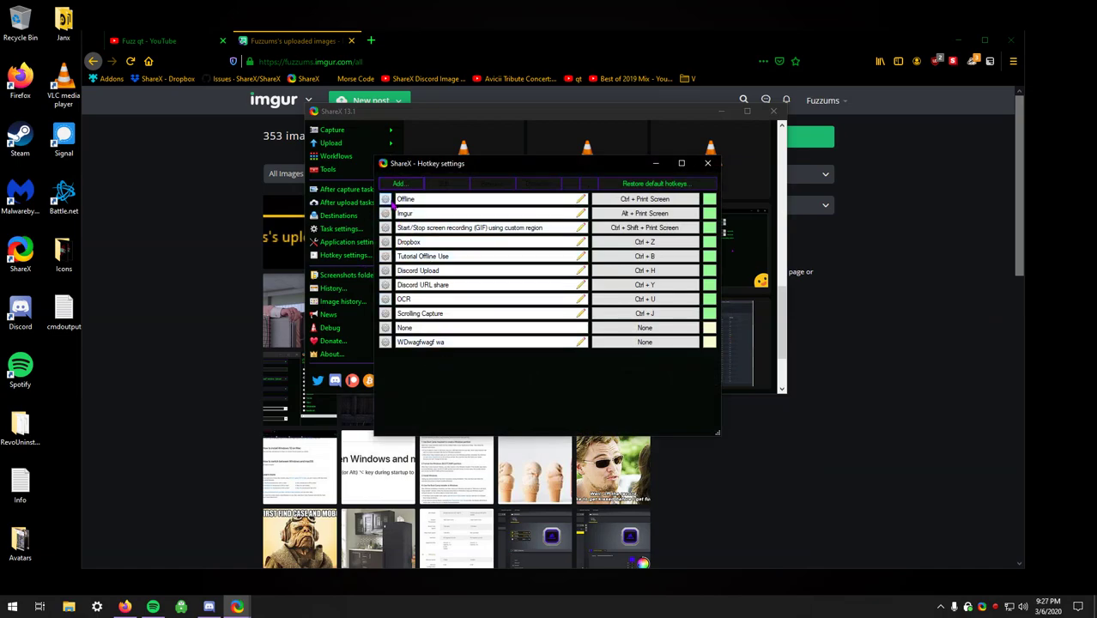
pyautogui.click(385, 198)
pyautogui.click(469, 275)
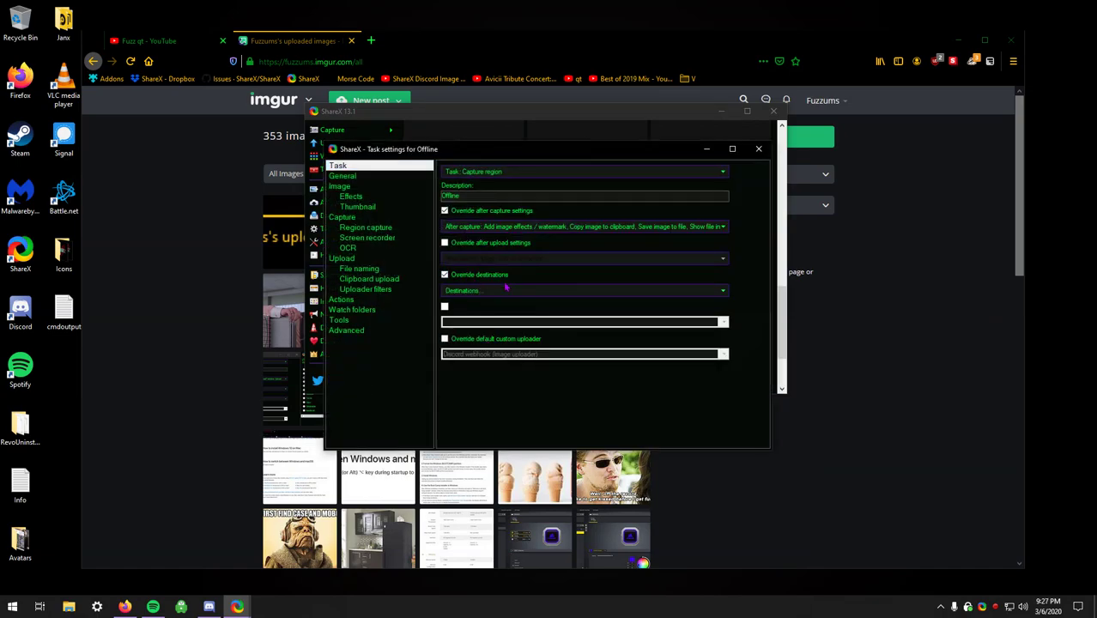
pyautogui.click(580, 291)
pyautogui.moveTo(549, 306)
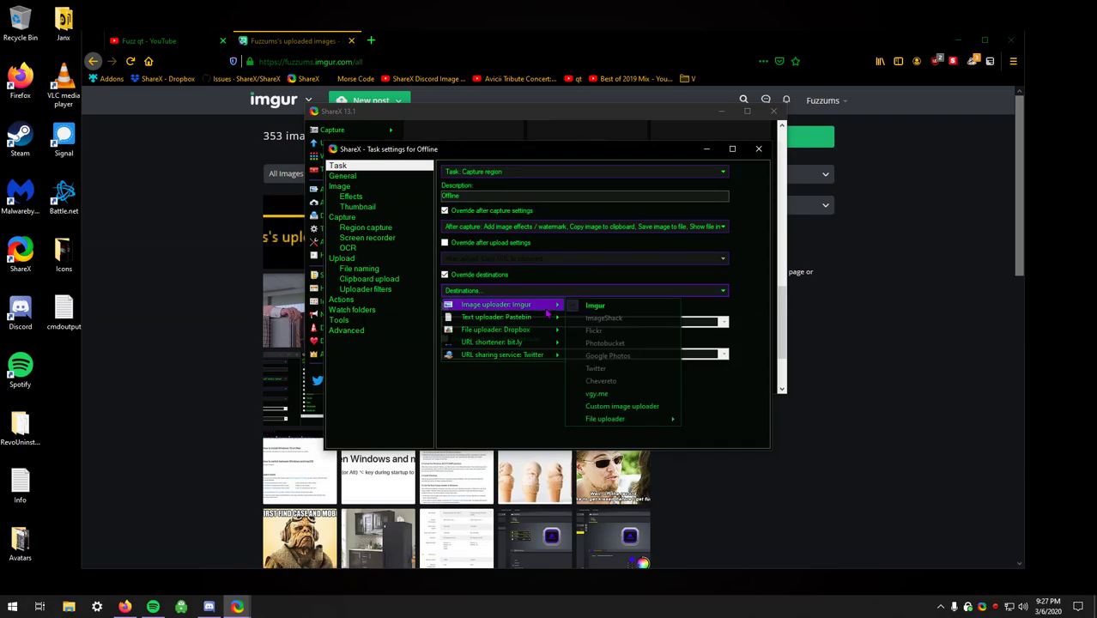
pyautogui.moveTo(632, 418)
# - Turn off Override destinations for the Offline hotkey and close its task settings and the hotkey list
pyautogui.click(486, 276)
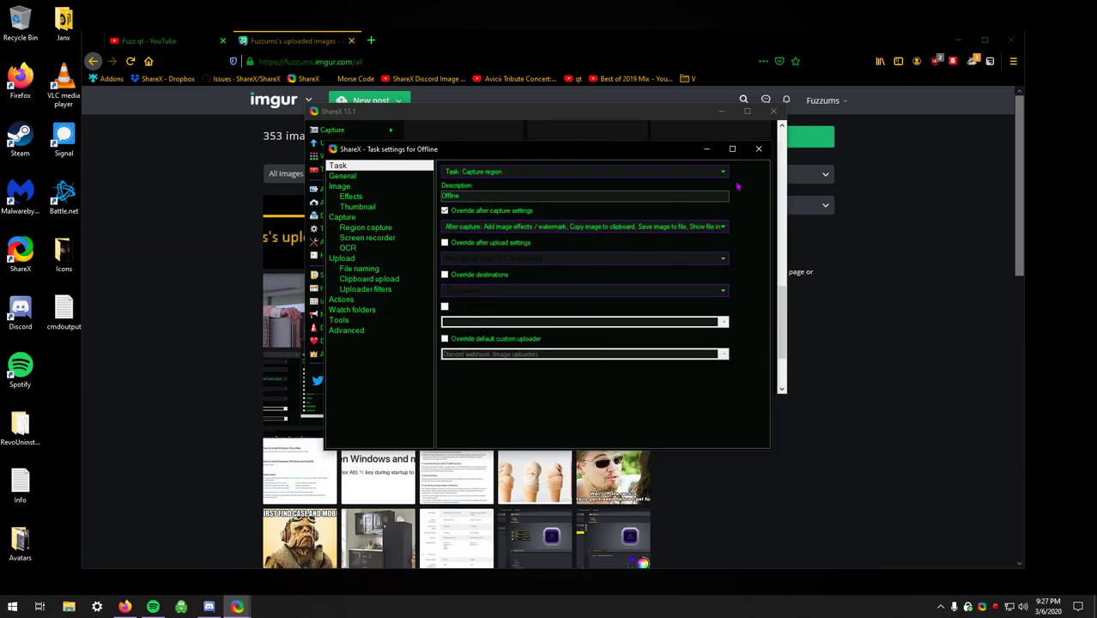
pyautogui.click(759, 149)
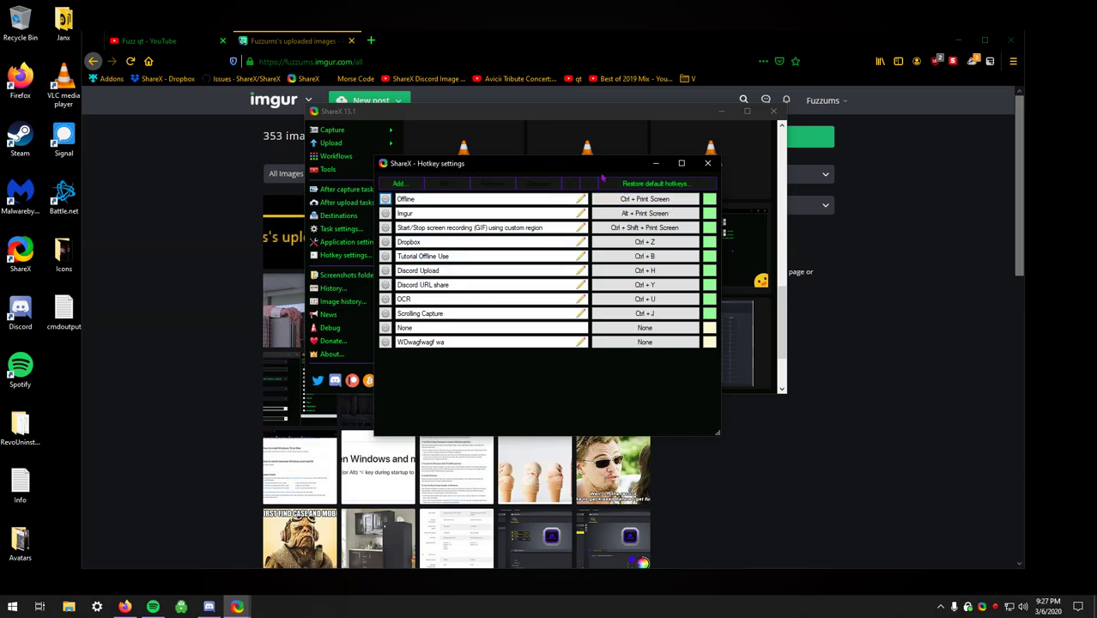
pyautogui.click(707, 163)
# - Start a region capture and cancel it, and review the available after capture tasks
pyautogui.moveTo(376, 195)
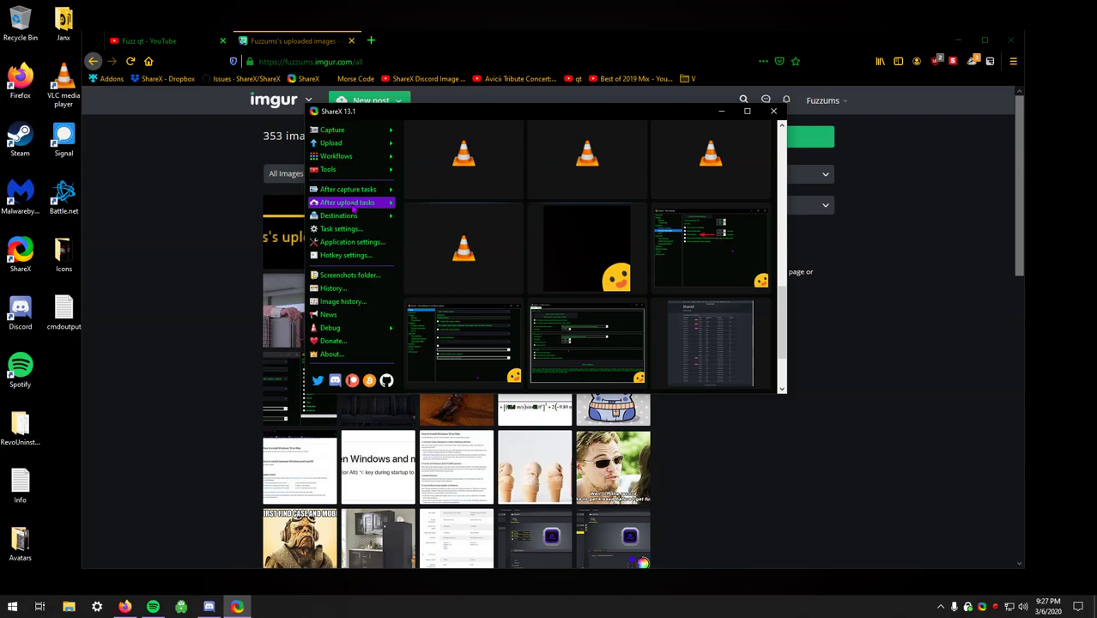
pyautogui.press('ctrl+Print')
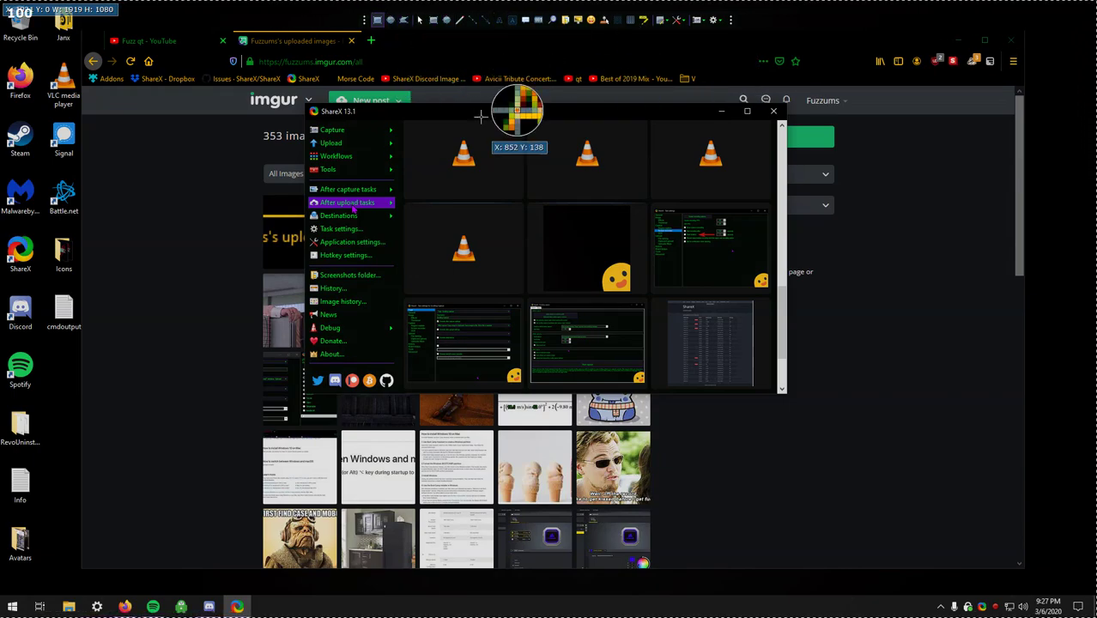
pyautogui.rightClick(506, 193)
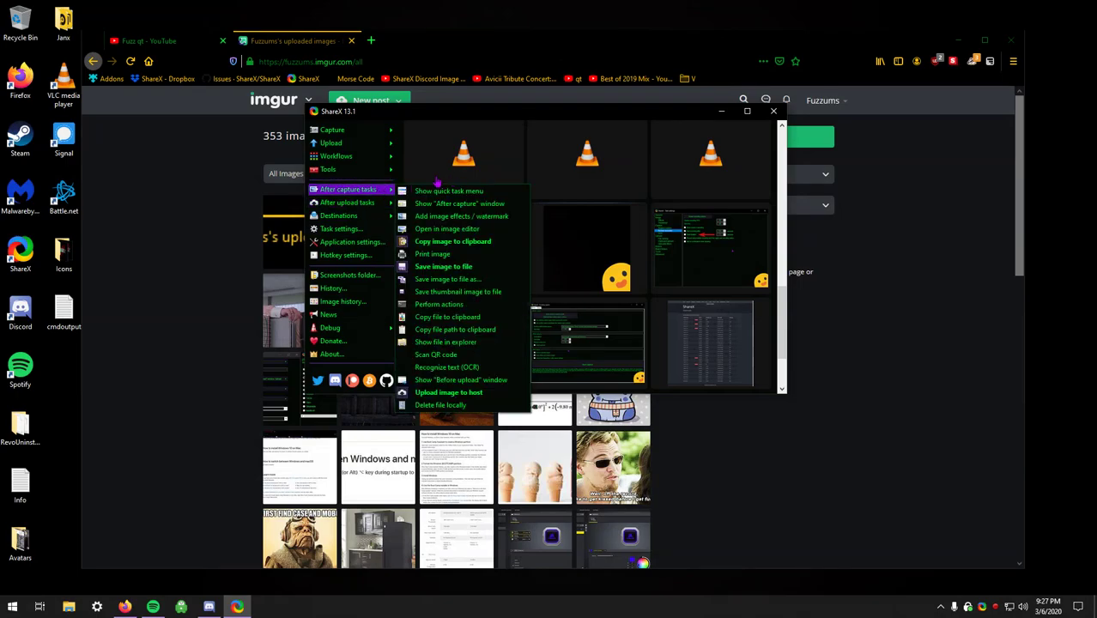
pyautogui.moveTo(527, 121); pyautogui.dragTo(542, 126)
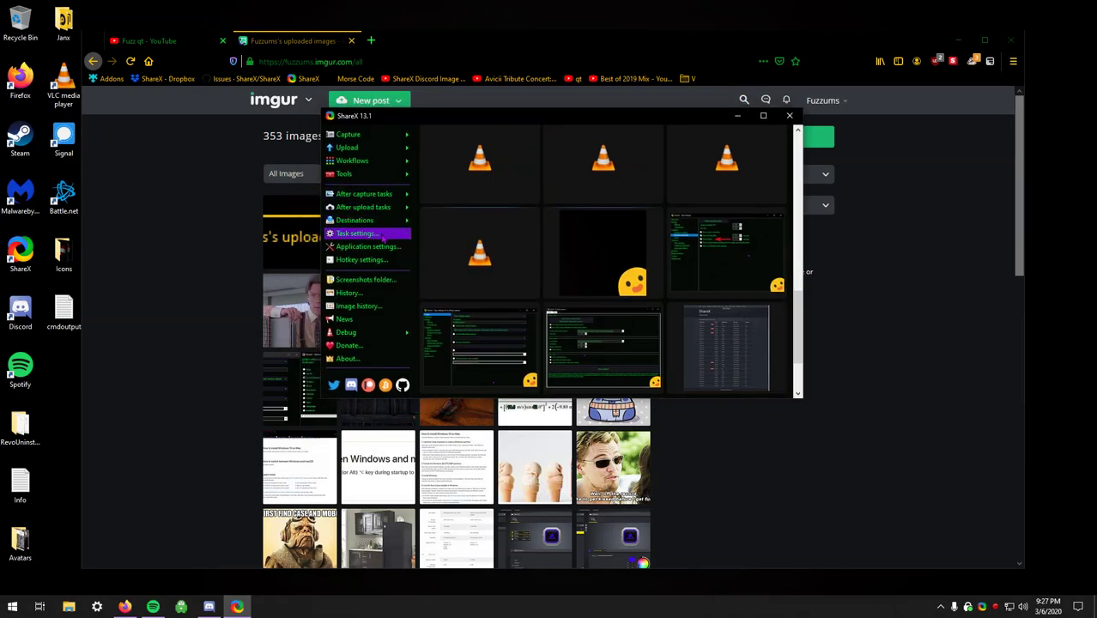
# - Open the hotkey settings, review the configured tasks with their key combinations, and close the window
pyautogui.click(360, 259)
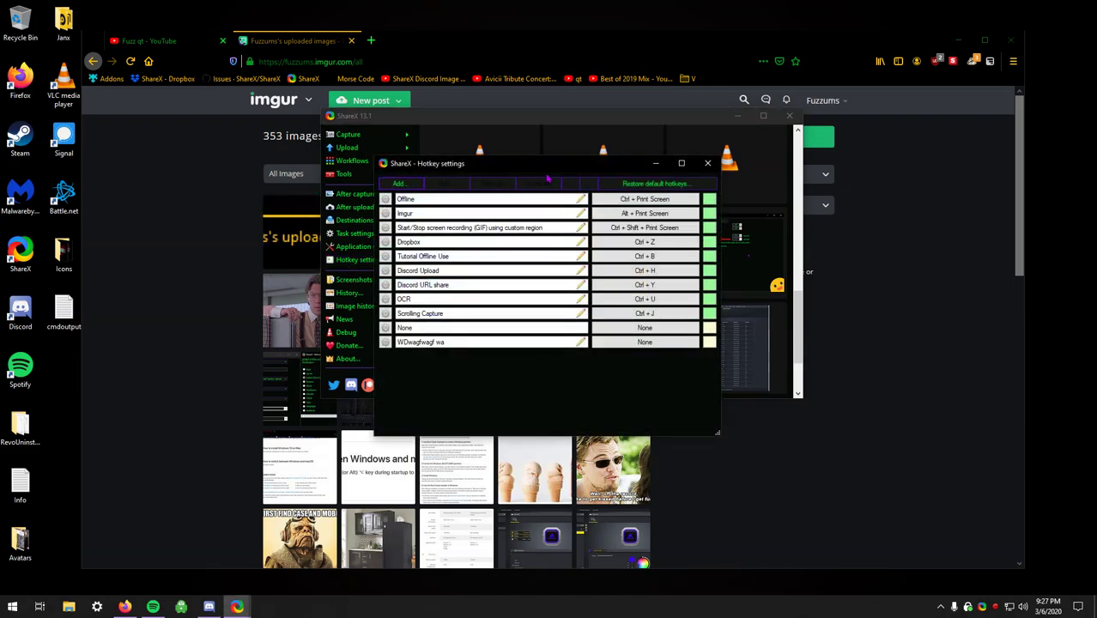
pyautogui.moveTo(540, 167); pyautogui.dragTo(538, 130)
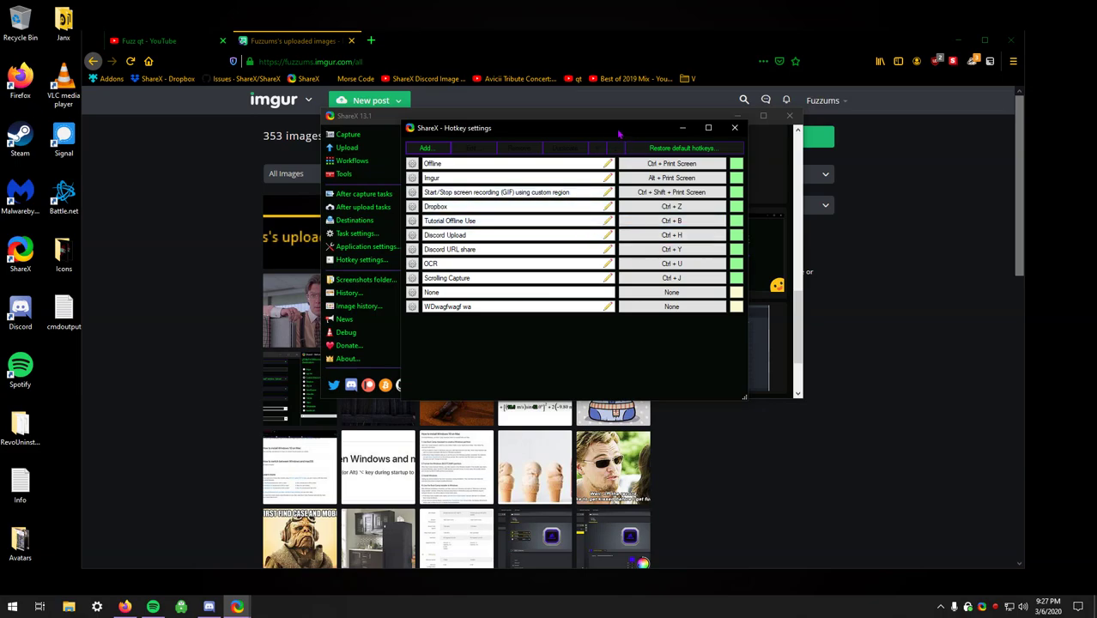
pyautogui.moveTo(617, 133); pyautogui.dragTo(628, 120)
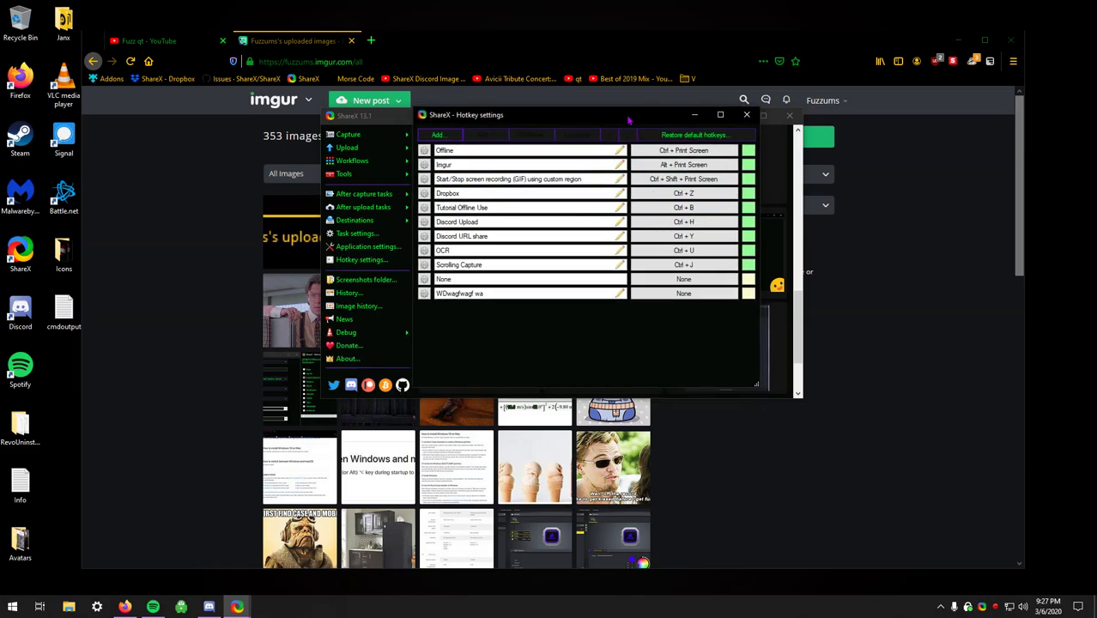
pyautogui.click(746, 114)
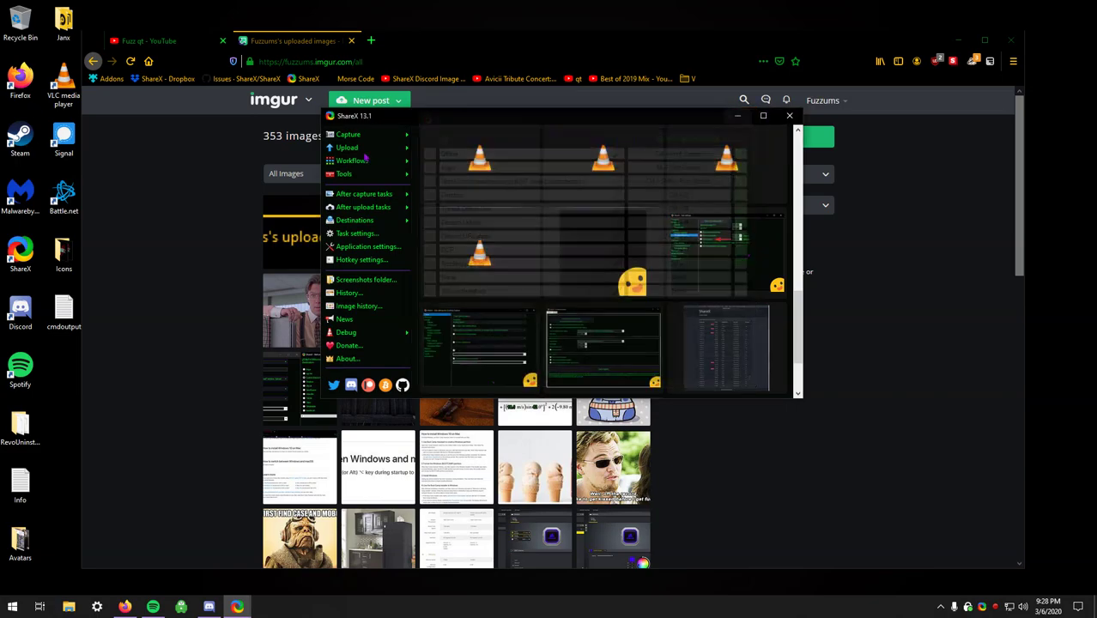
# - Start a region capture and place a numbered step marker with its tail pointing at the browser's extension icons
pyautogui.press('Print')
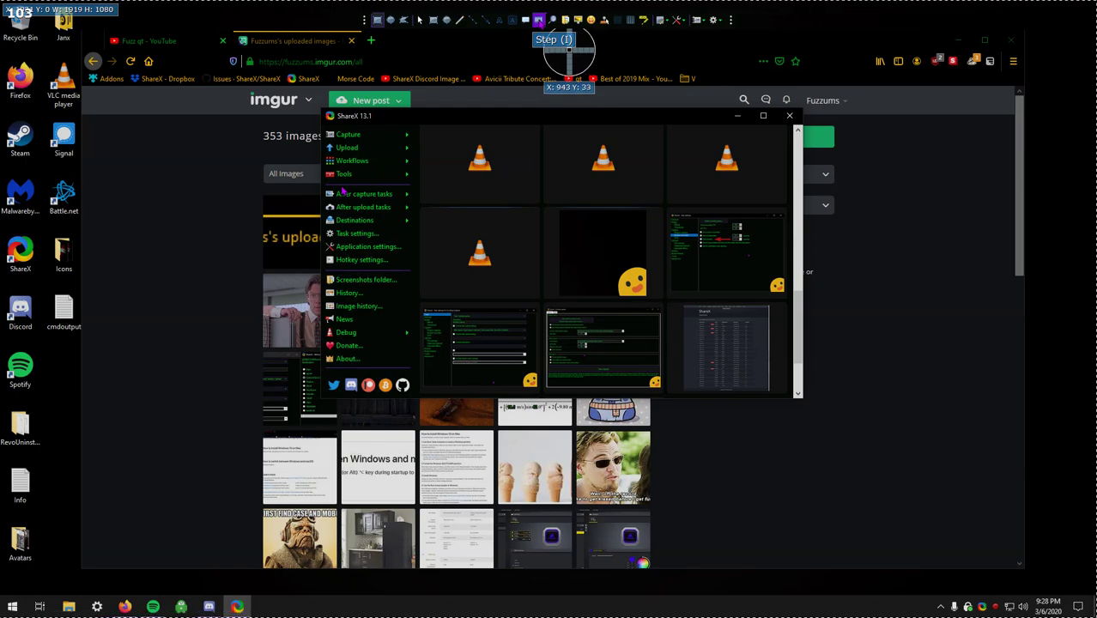
pyautogui.click(538, 19)
pyautogui.click(866, 146)
pyautogui.moveTo(878, 158)
pyautogui.mouseDown()
pyautogui.moveTo(964, 174)
pyautogui.moveTo(982, 118)
pyautogui.moveTo(1004, 155)
pyautogui.moveTo(979, 157)
pyautogui.moveTo(888, 118)
pyautogui.moveTo(948, 78)
pyautogui.moveTo(934, 86)
pyautogui.moveTo(949, 63)
pyautogui.mouseUp()
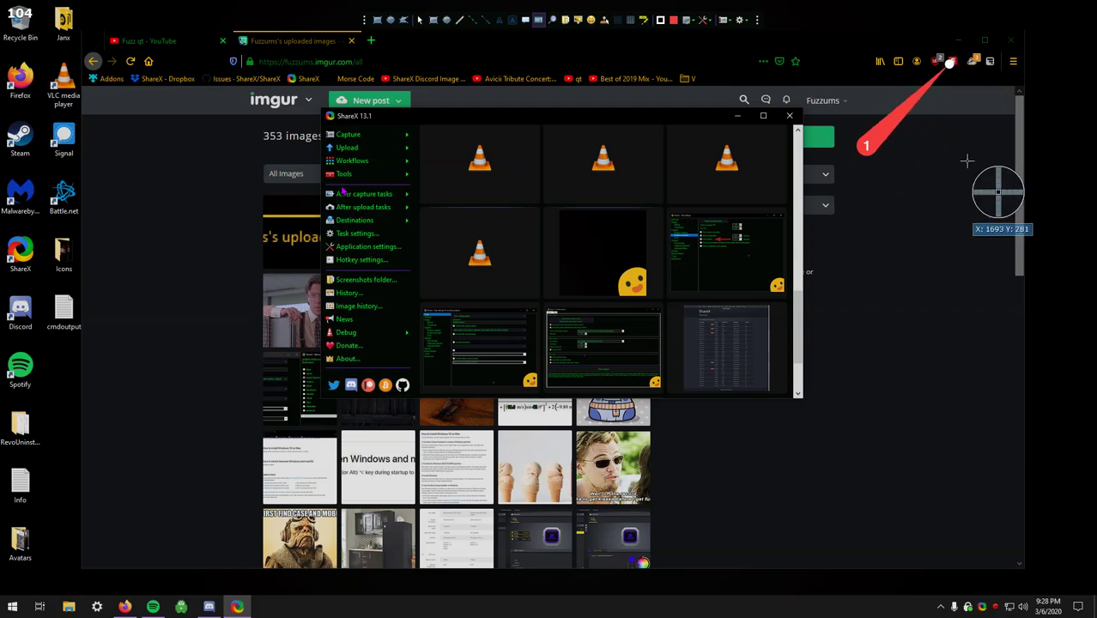
# - Place a second step marker with its tail pointing at empty page space, and switch the step markers to letters
pyautogui.moveTo(906, 194); pyautogui.dragTo(972, 288)
pyautogui.click(690, 20)
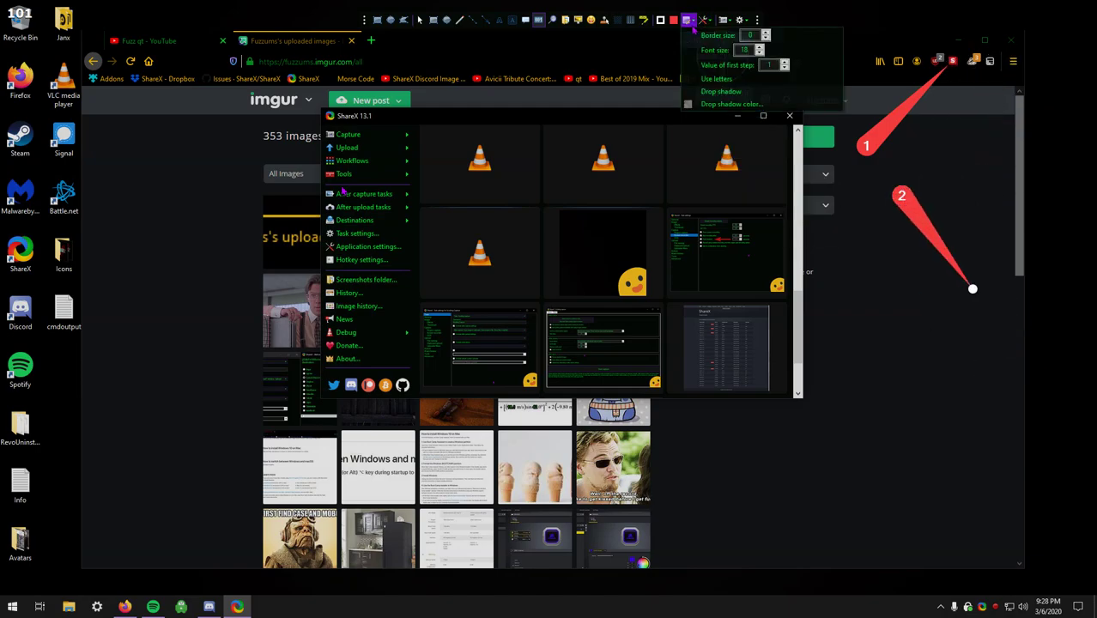
pyautogui.click(714, 78)
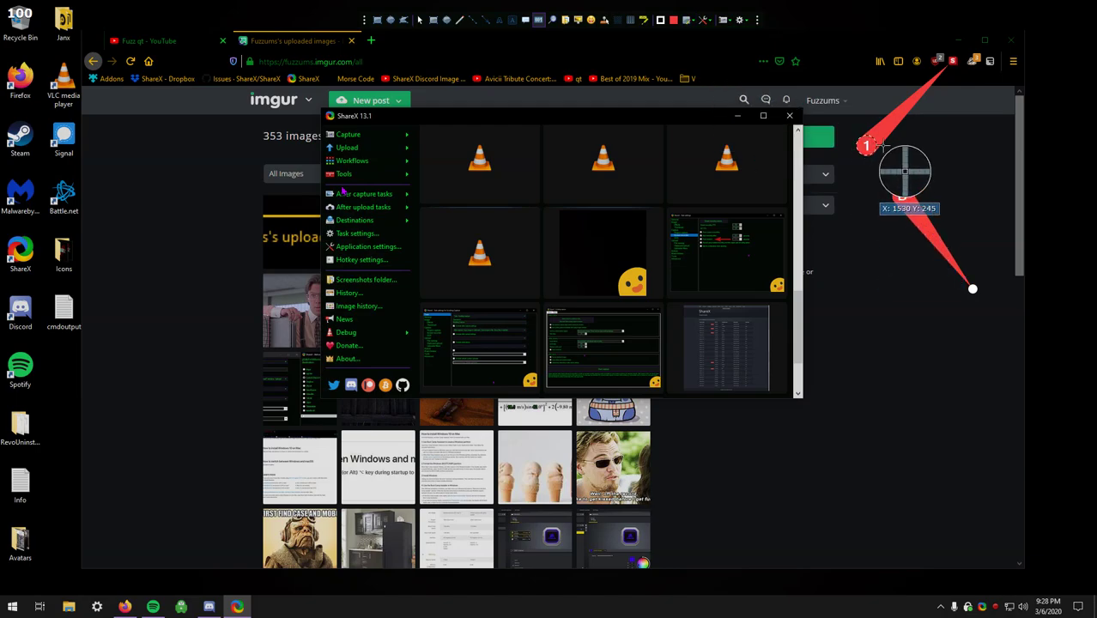
# - Place lettered step markers C to G in an arc below marker B, and stretch G's tail up past B's tail end
pyautogui.click(854, 302)
pyautogui.click(870, 369)
pyautogui.click(905, 415)
pyautogui.click(955, 442)
pyautogui.click(968, 383)
pyautogui.moveTo(978, 394); pyautogui.dragTo(980, 224)
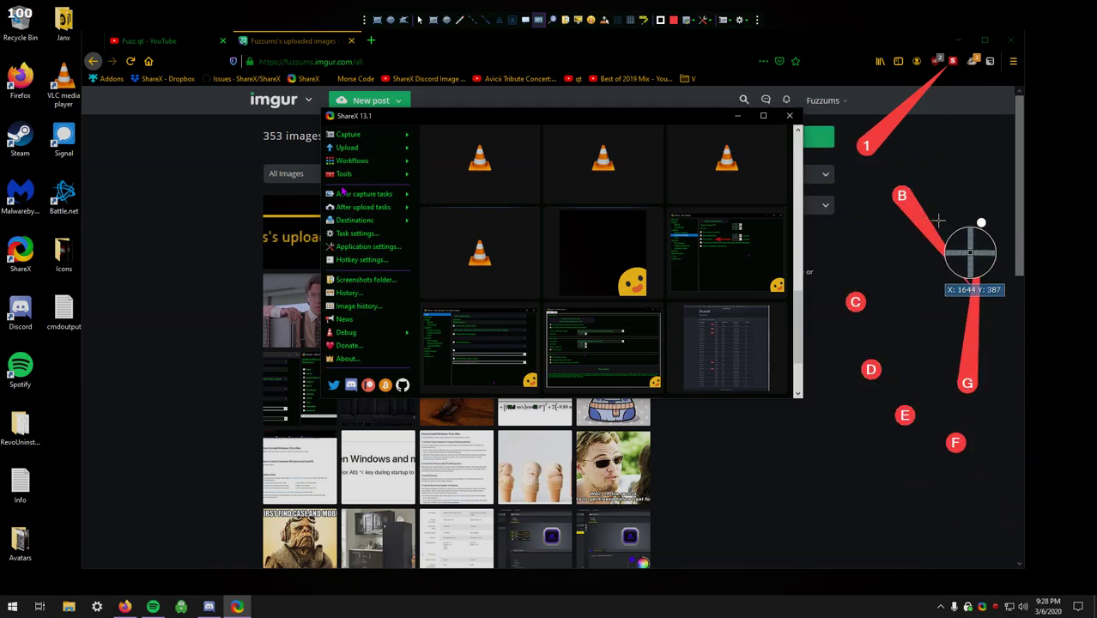
# - Delete the lettered step markers one by one and cancel the region capture
pyautogui.rightClick(917, 198)
pyautogui.rightClick(970, 384)
pyautogui.rightClick(957, 442)
pyautogui.rightClick(905, 415)
pyautogui.rightClick(870, 369)
pyautogui.rightClick(855, 301)
pyautogui.rightClick(865, 298)
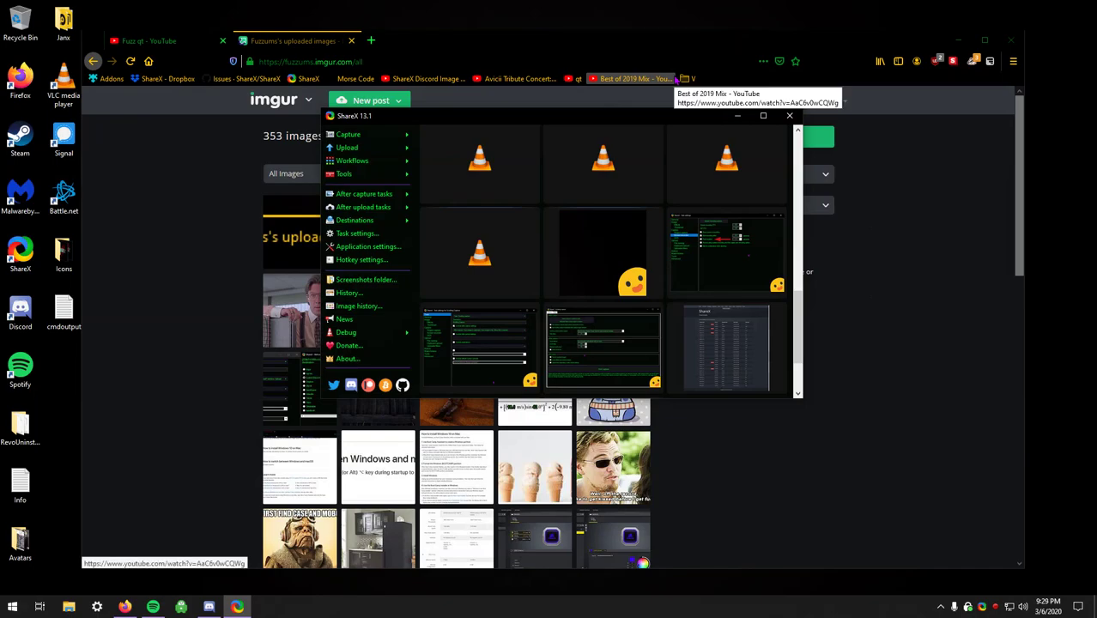
# - Start a region capture and add outlined text reading "Hey this as test of whats up idk i cant think of anythign to type"
pyautogui.press('ctrl+Print')
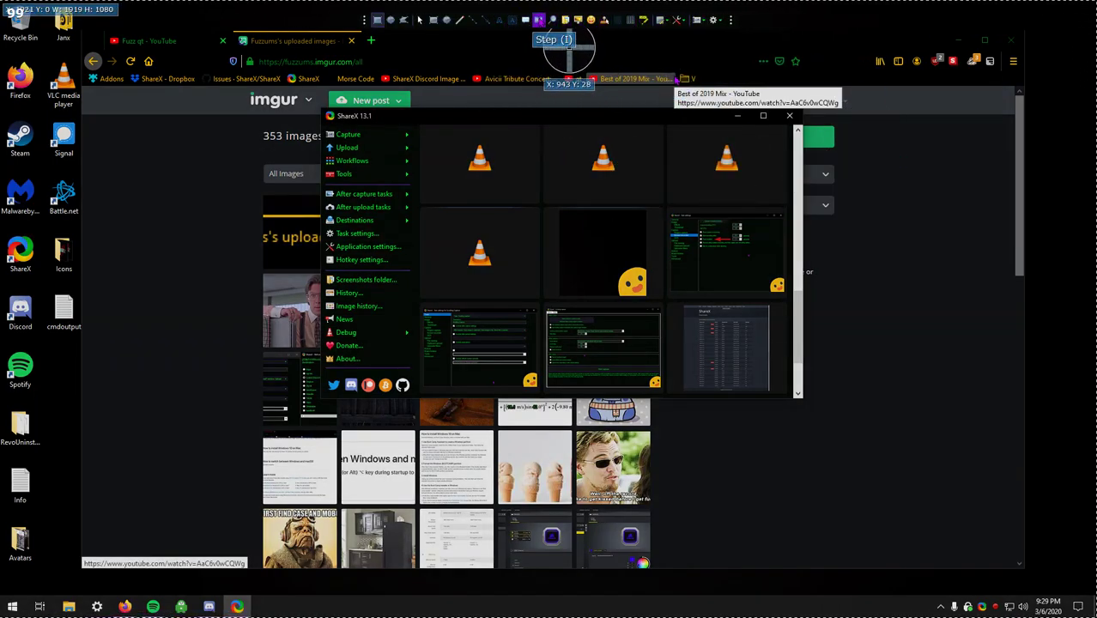
pyautogui.click(525, 19)
pyautogui.click(642, 204)
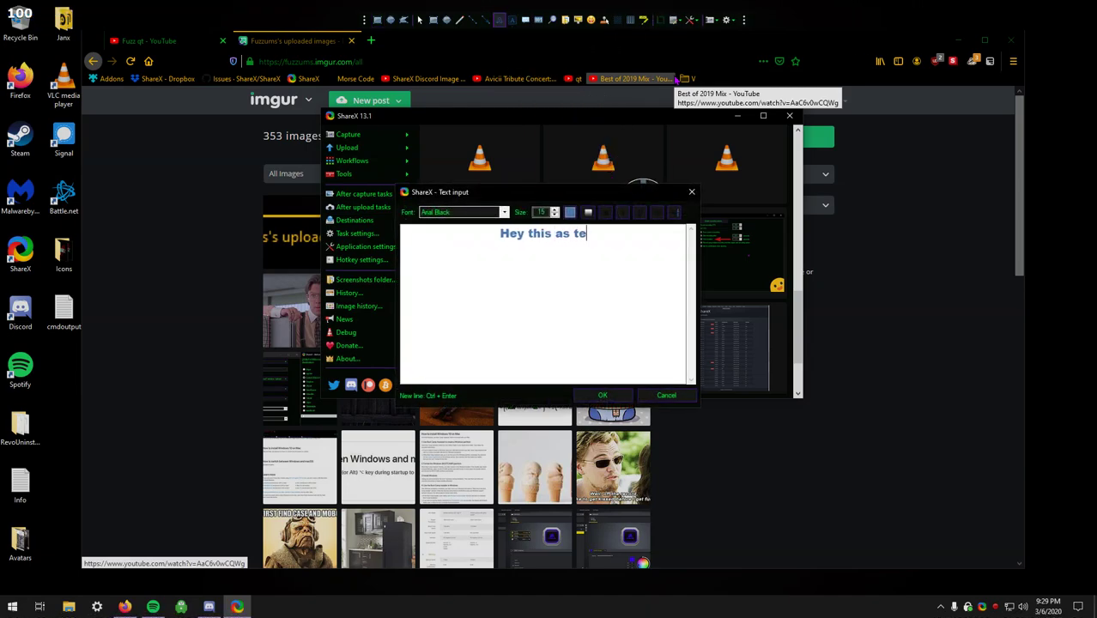
pyautogui.write('Hey this as test of whats up idk')
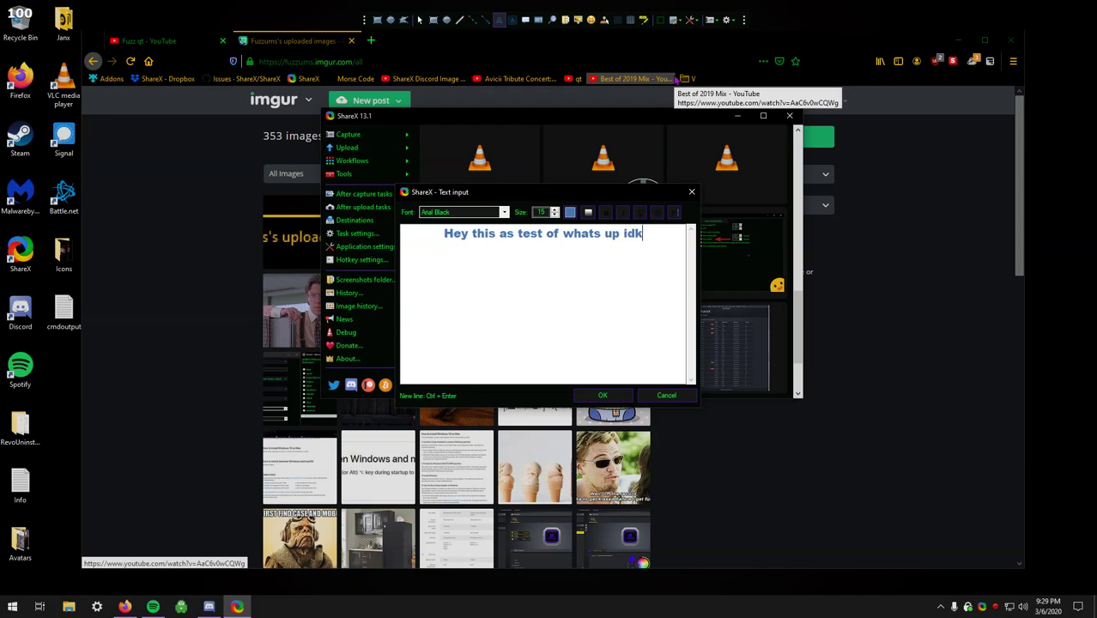
pyautogui.write(' i cant think of anythign to type')
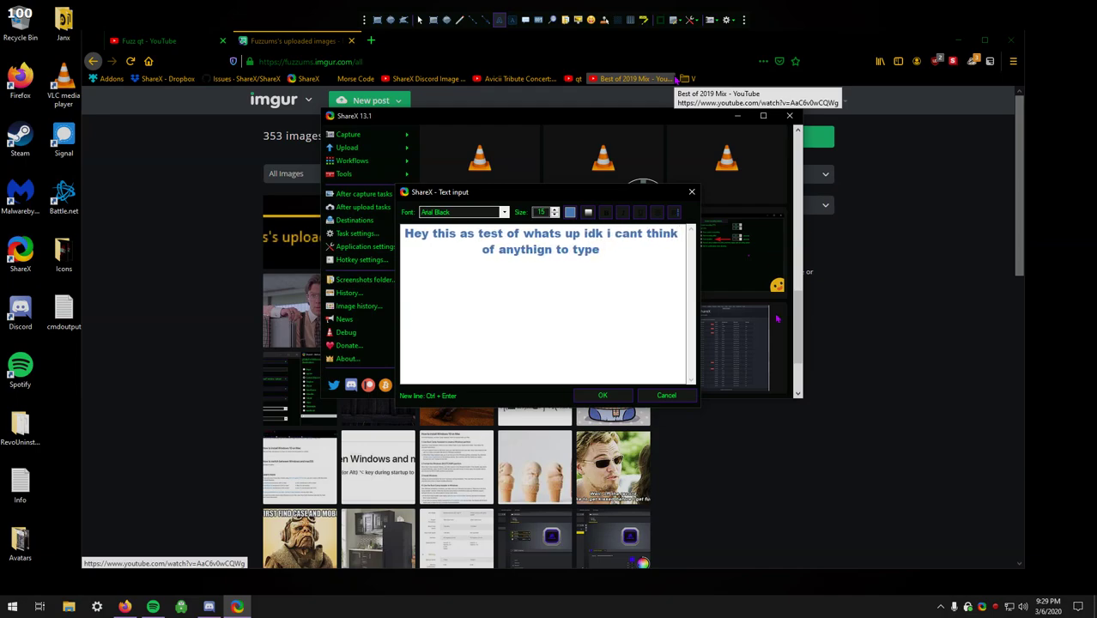
pyautogui.click(601, 396)
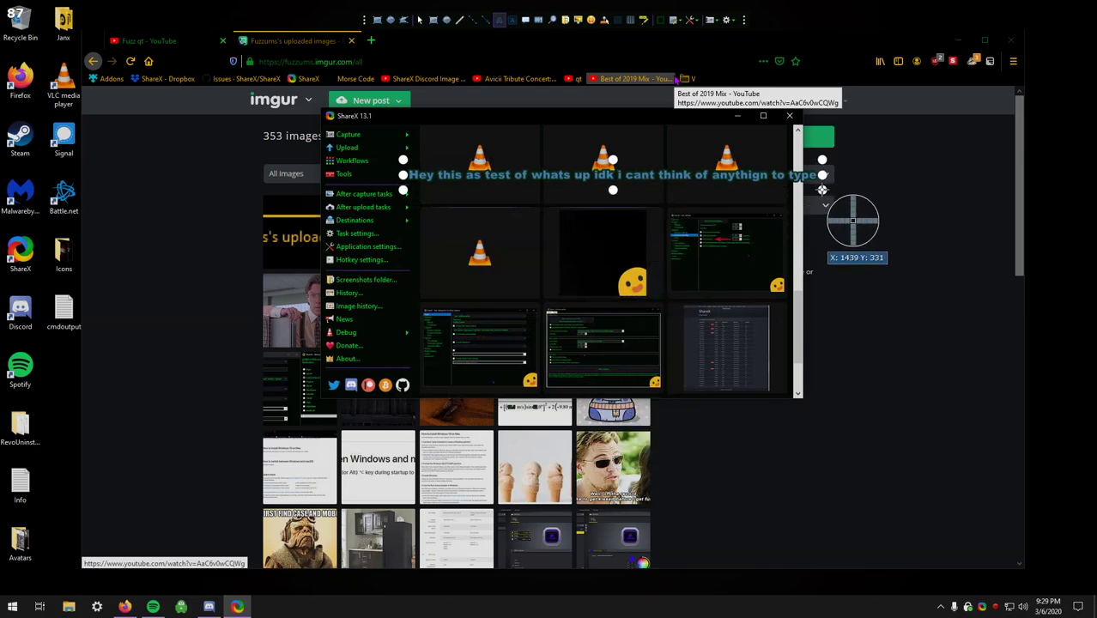
# - Try moving and resizing the outlined text across the capture, and delete it
pyautogui.moveTo(751, 284)
pyautogui.mouseDown()
pyautogui.moveTo(842, 216)
pyautogui.moveTo(549, 216)
pyautogui.mouseUp()
pyautogui.moveTo(584, 248); pyautogui.dragTo(425, 273)
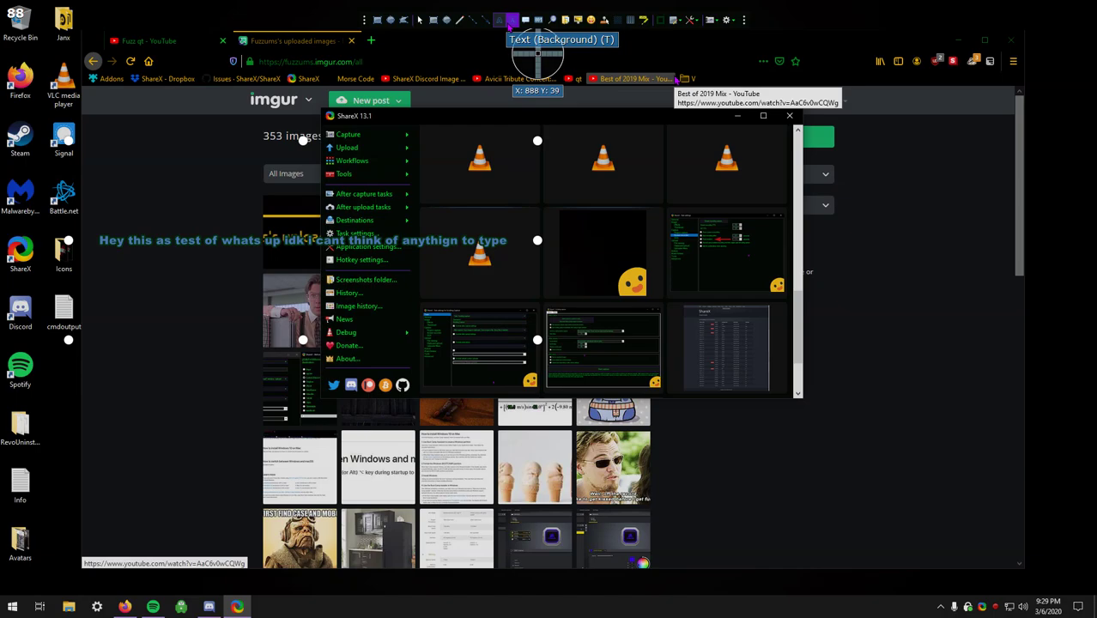
pyautogui.moveTo(350, 214); pyautogui.dragTo(376, 182)
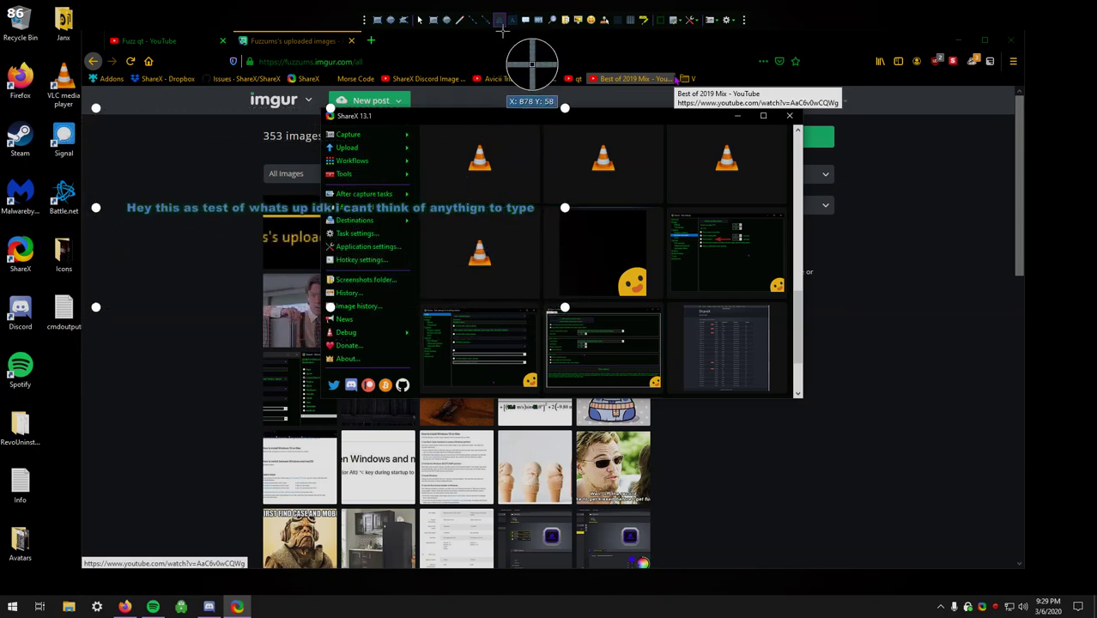
pyautogui.moveTo(412, 241)
pyautogui.mouseDown()
pyautogui.moveTo(645, 290)
pyautogui.moveTo(905, 145)
pyautogui.mouseUp()
pyautogui.moveTo(1059, 206)
pyautogui.mouseDown()
pyautogui.moveTo(988, 201)
pyautogui.moveTo(971, 231)
pyautogui.moveTo(899, 270)
pyautogui.moveTo(840, 270)
pyautogui.moveTo(810, 240)
pyautogui.mouseUp()
pyautogui.rightClick(715, 170)
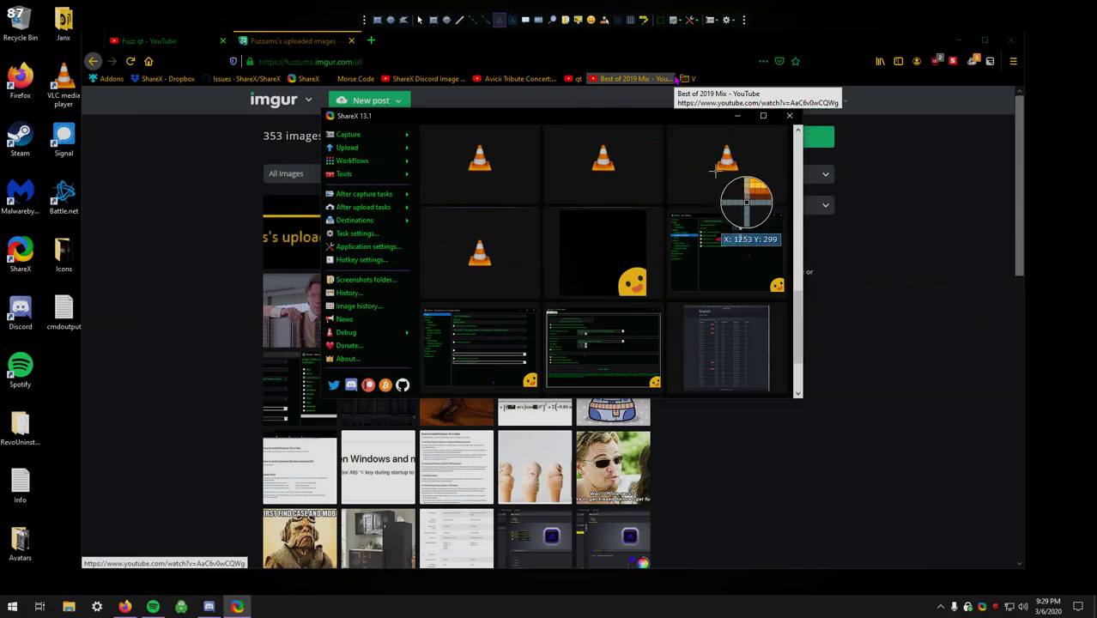
# - Add outlined text reading "Go to Control Panel" and move it to the lower-left corner of the browser page
pyautogui.click(841, 115)
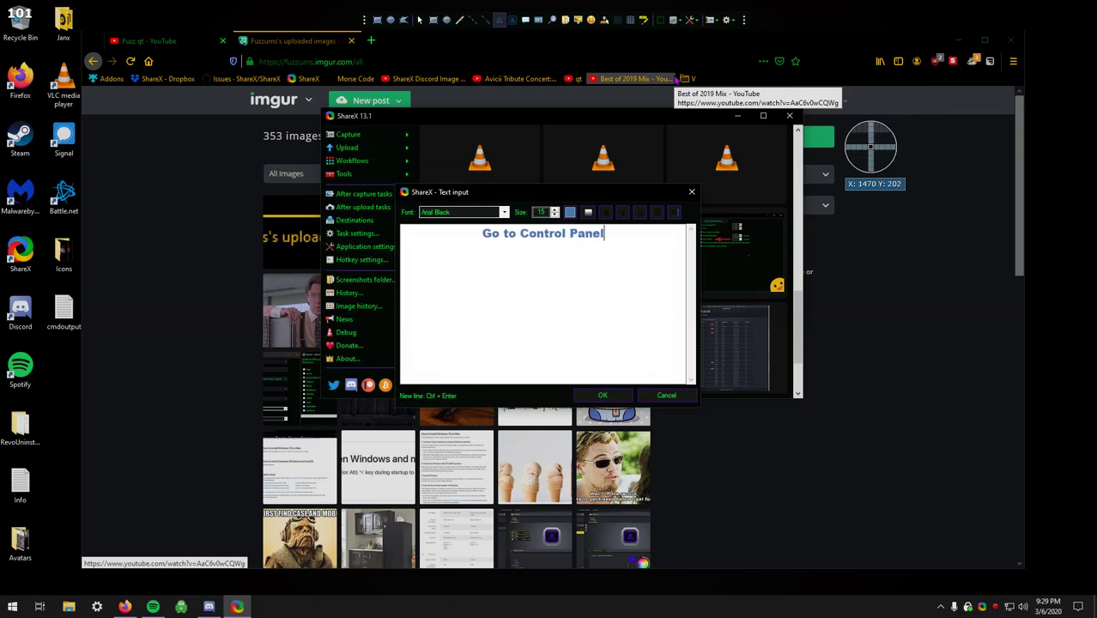
pyautogui.press('Return')
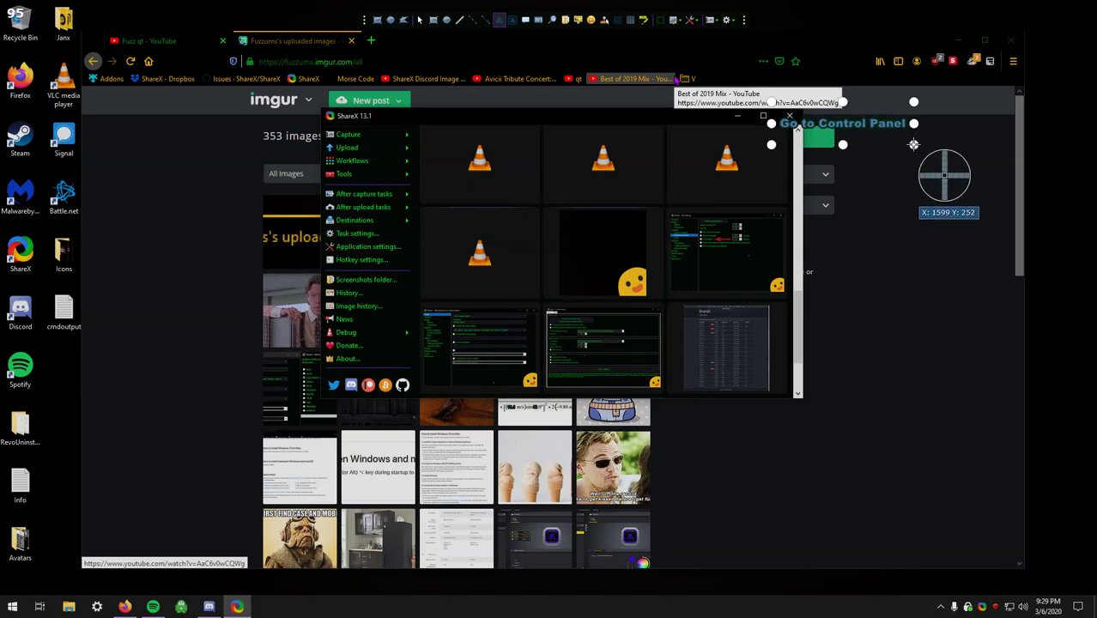
pyautogui.moveTo(900, 140)
pyautogui.mouseDown()
pyautogui.moveTo(962, 369)
pyautogui.moveTo(134, 553)
pyautogui.moveTo(238, 537)
pyautogui.moveTo(221, 536)
pyautogui.mouseUp()
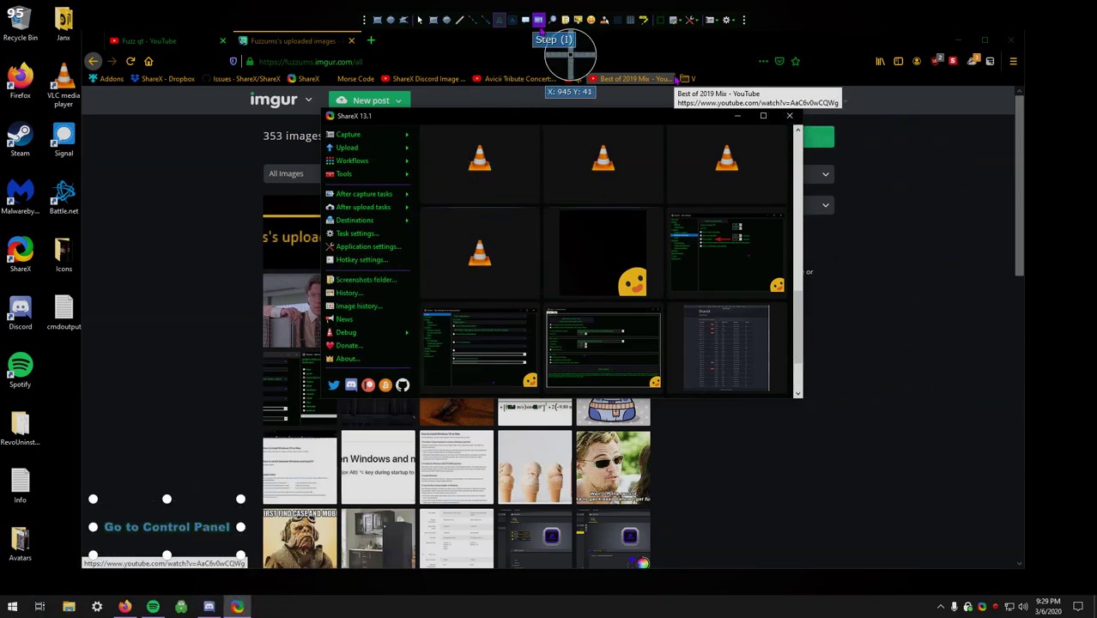
# - Place a step marker beside "Go to Control Panel", switch it to numbers, point its tail at the Start button, and end the capture
pyautogui.click(540, 24)
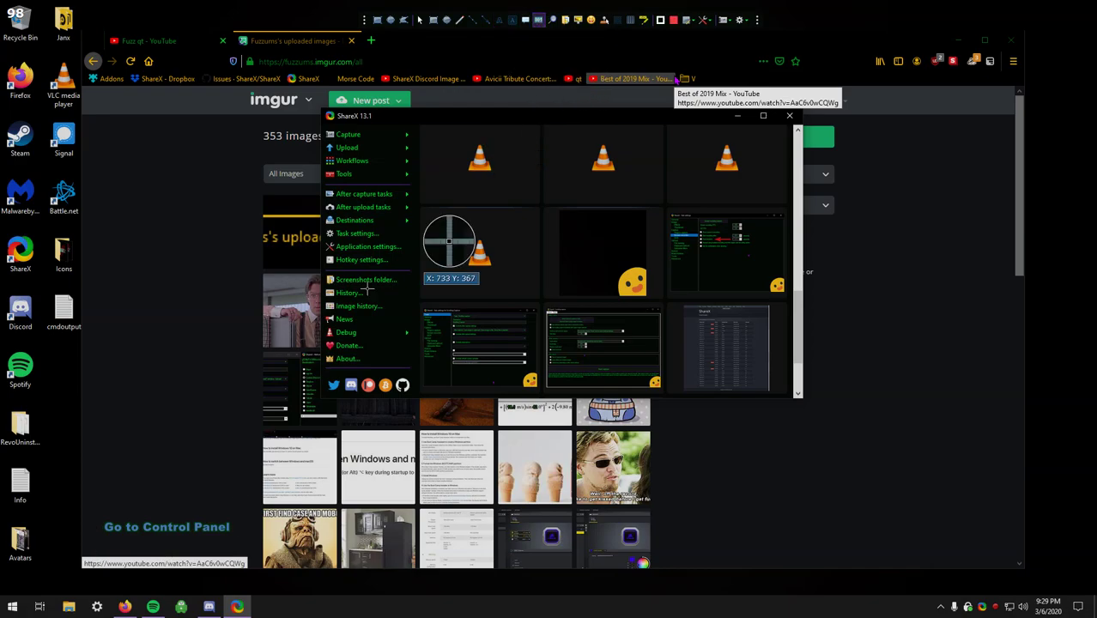
pyautogui.click(90, 525)
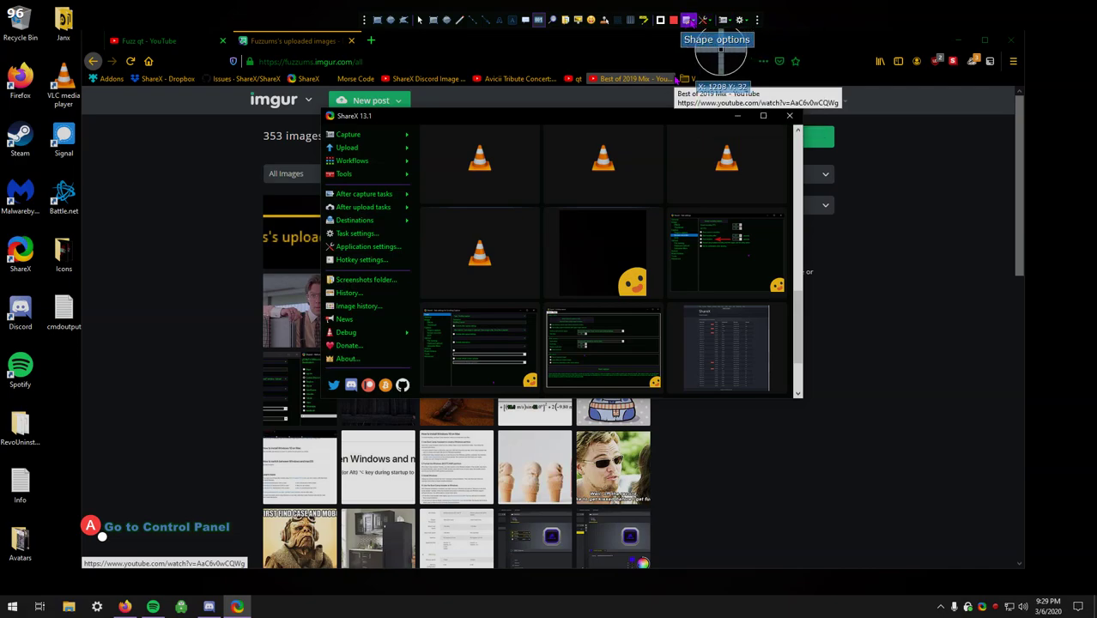
pyautogui.click(687, 19)
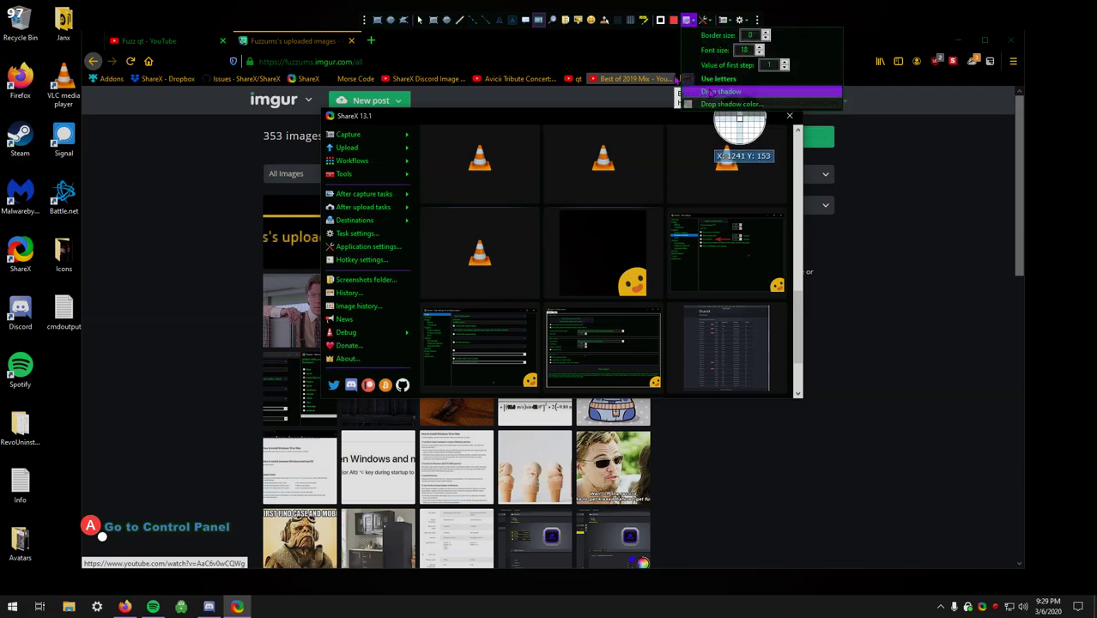
pyautogui.click(709, 78)
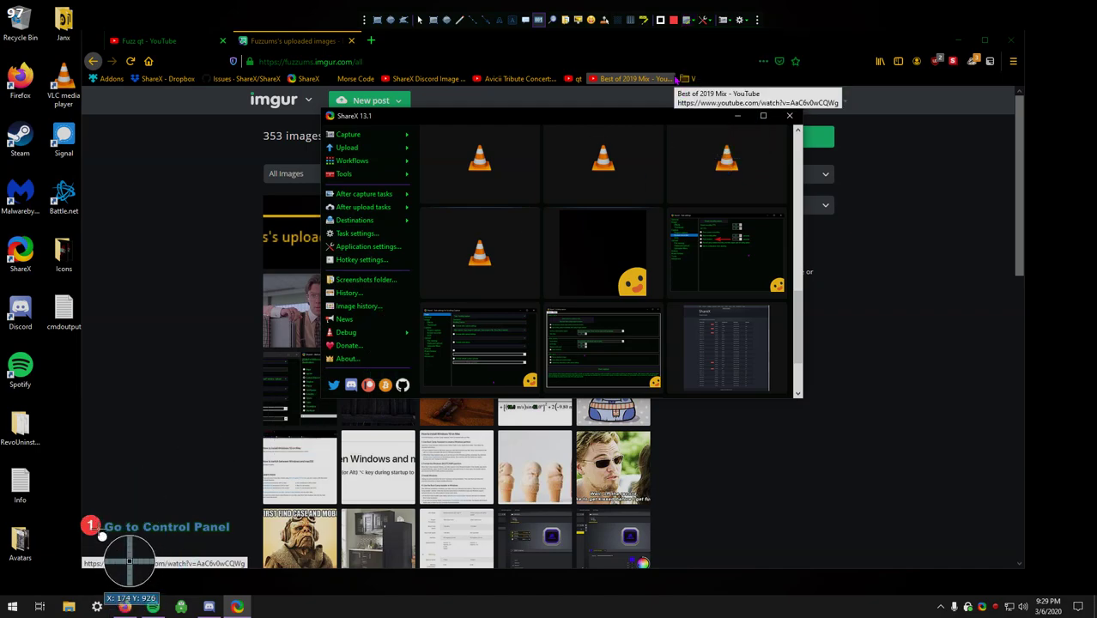
pyautogui.moveTo(90, 528); pyautogui.dragTo(26, 599)
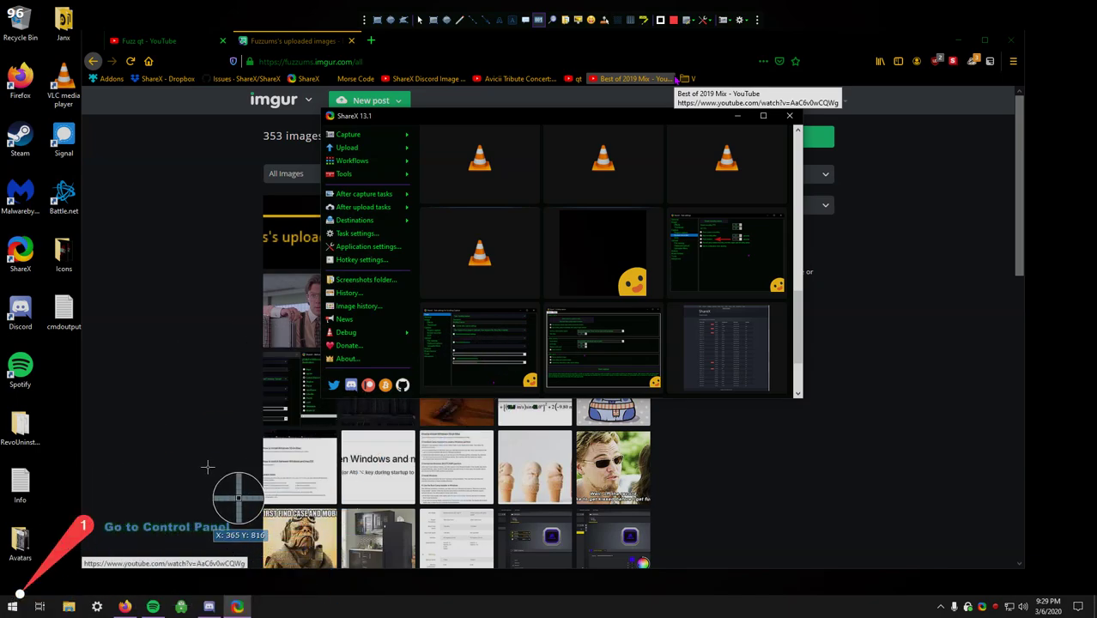
pyautogui.press('Return')
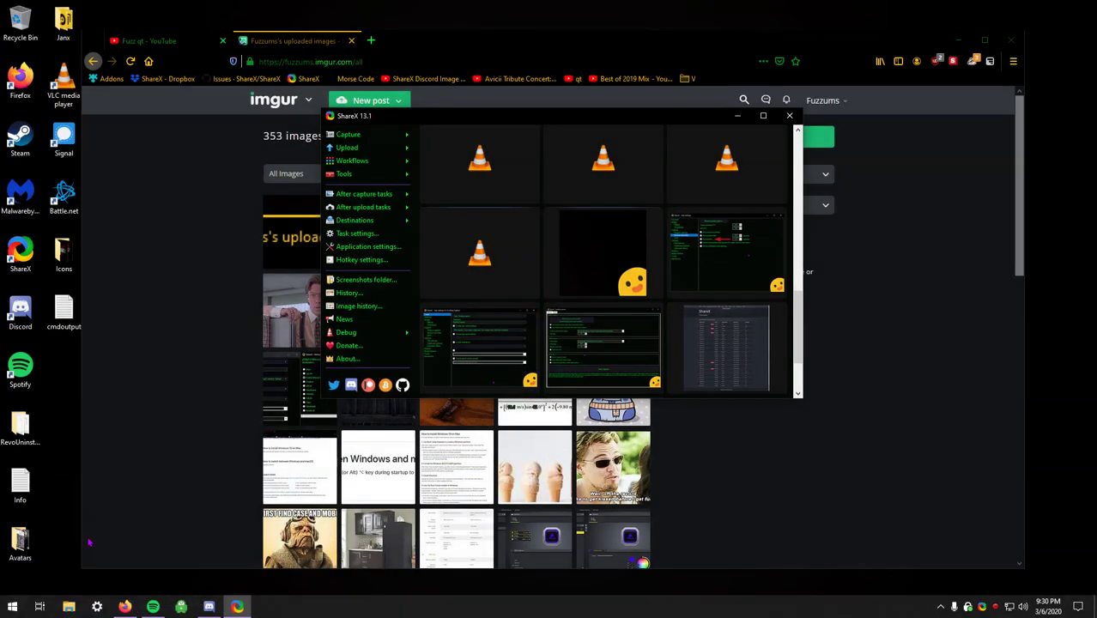
pyautogui.press('ctrl+Print')
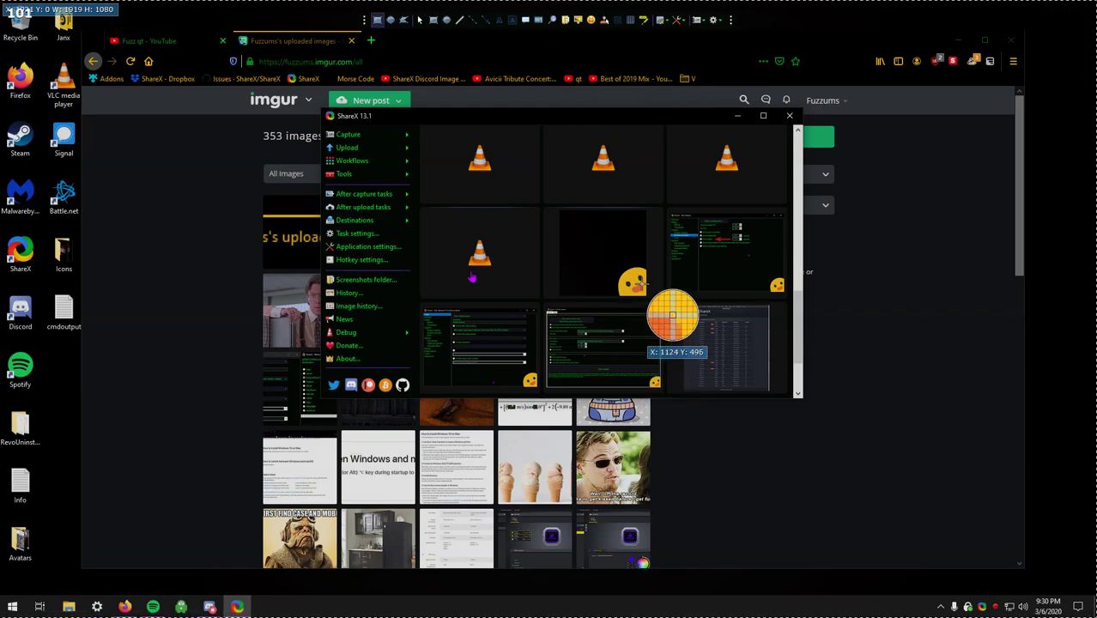
pyautogui.click(444, 195)
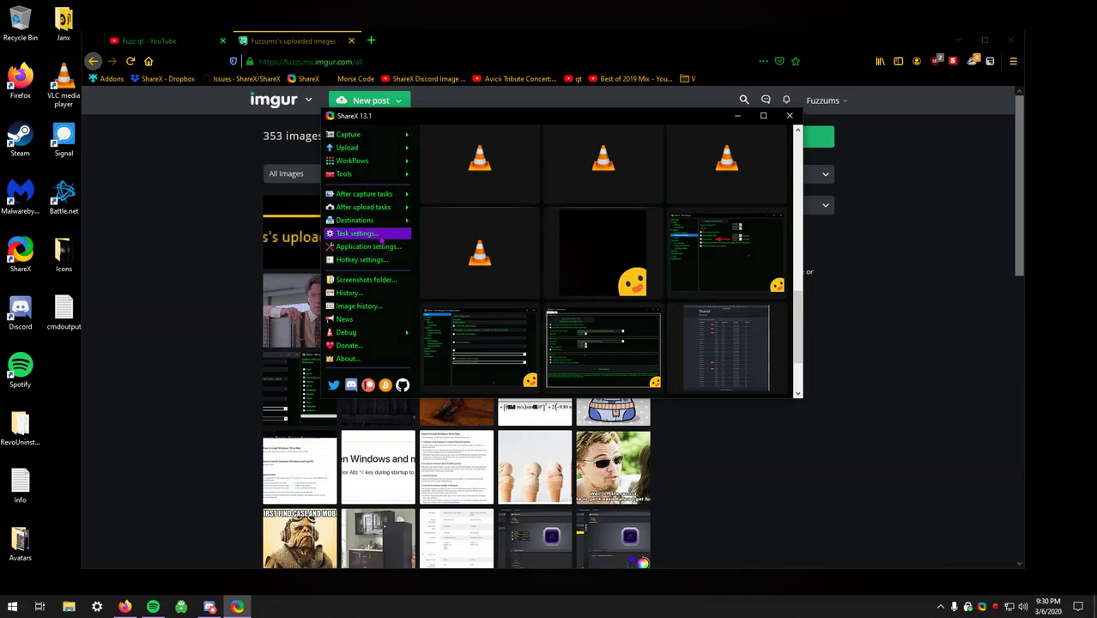
# - Open the image effects configuration from the task settings and reposition its window lower on the desktop
pyautogui.click(381, 239)
pyautogui.press('Down')
pyautogui.press('Down')
pyautogui.press('Down')
pyautogui.press('Down')
pyautogui.press('Down')
pyautogui.press('Down')
pyautogui.press('Down')
pyautogui.click(395, 196)
pyautogui.press('Up')
pyautogui.click(467, 187)
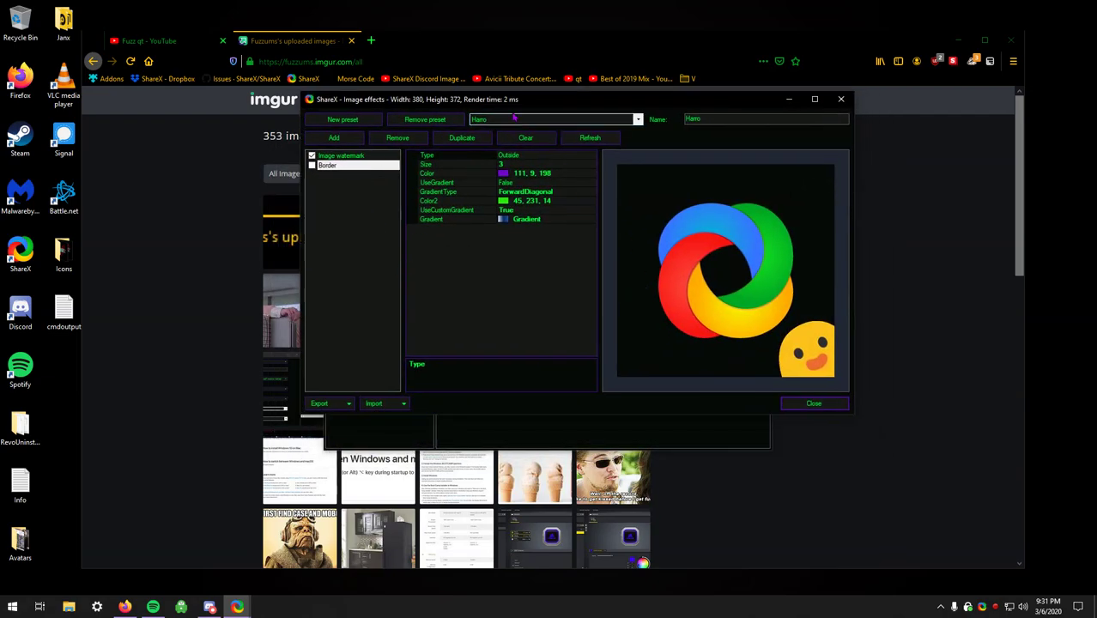
pyautogui.moveTo(531, 99); pyautogui.dragTo(541, 166)
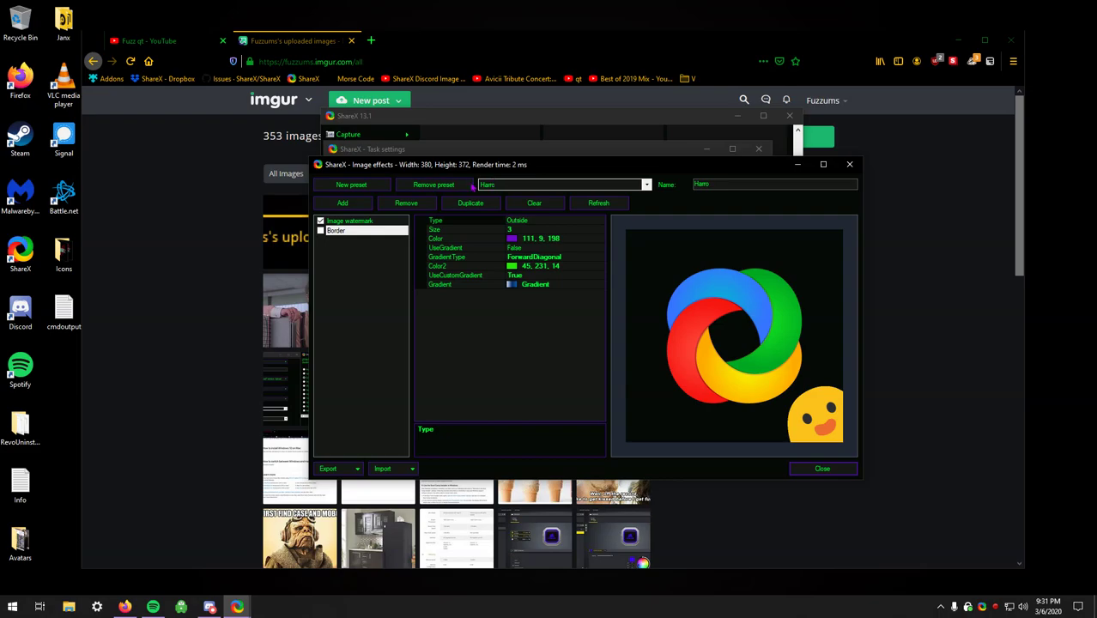
pyautogui.moveTo(534, 169); pyautogui.dragTo(527, 172)
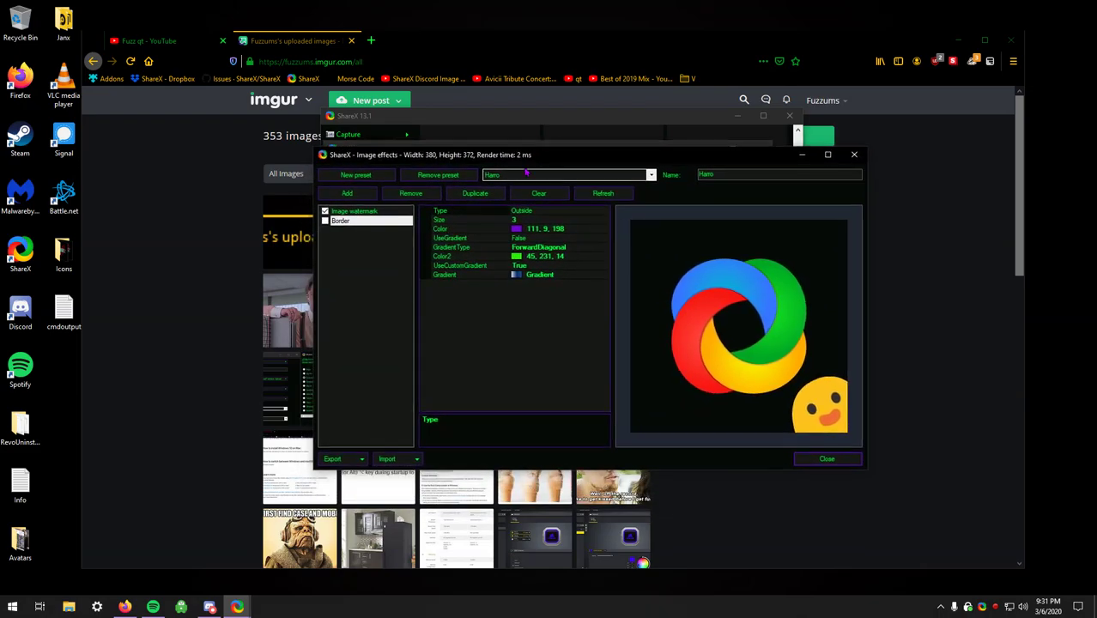
# - Review the effect categories that can be added, and add a Border drawing to the Harro preset
pyautogui.click(349, 195)
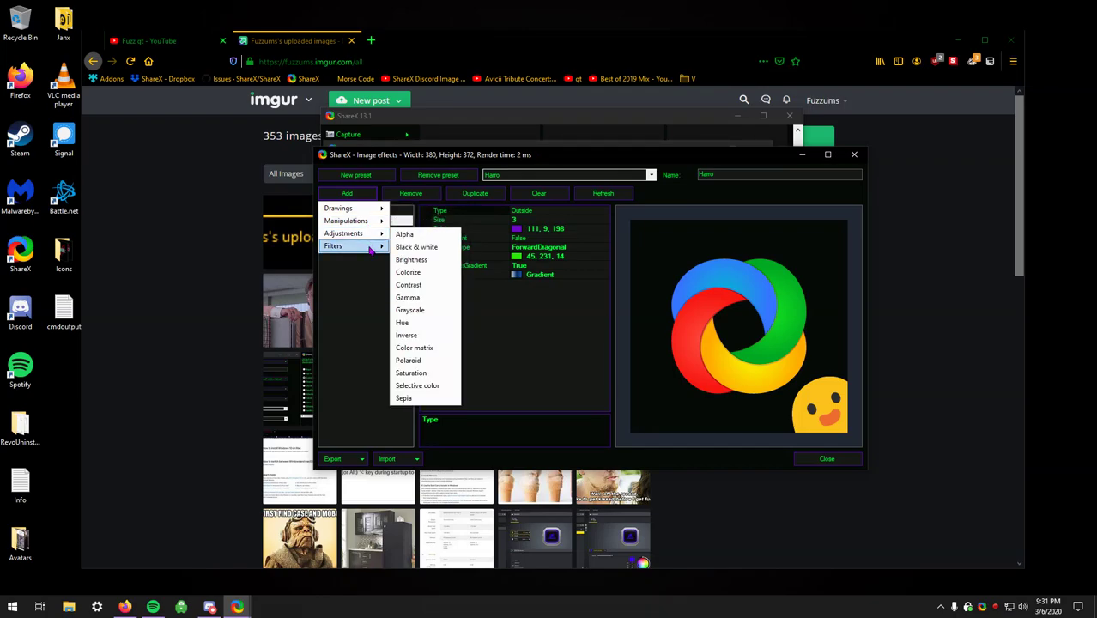
pyautogui.moveTo(371, 249)
pyautogui.moveTo(365, 222)
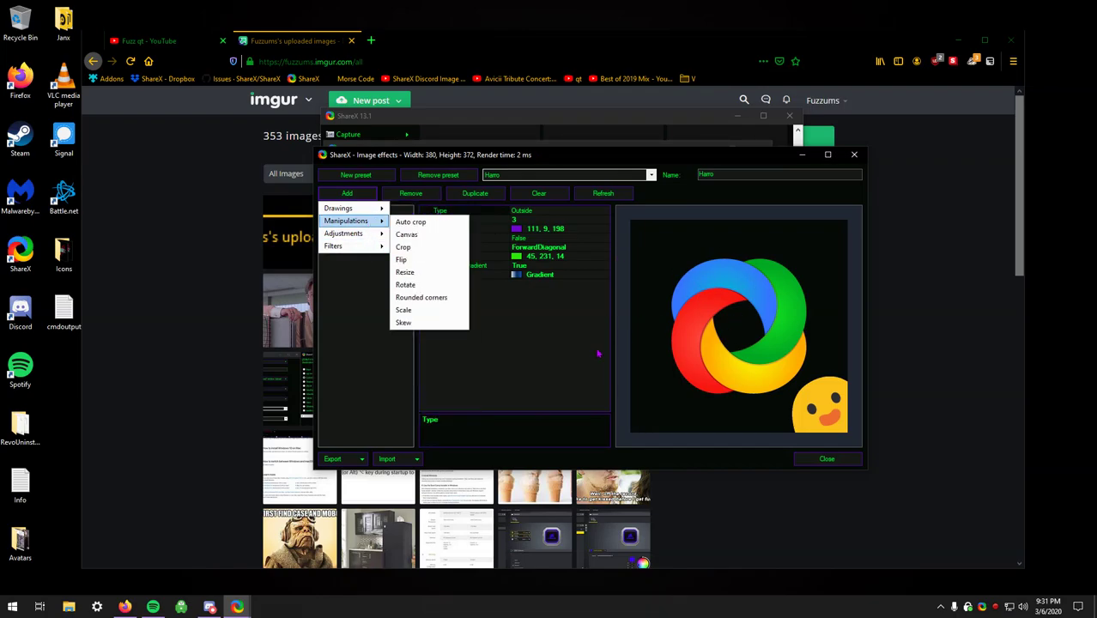
pyautogui.click(575, 212)
pyautogui.click(348, 194)
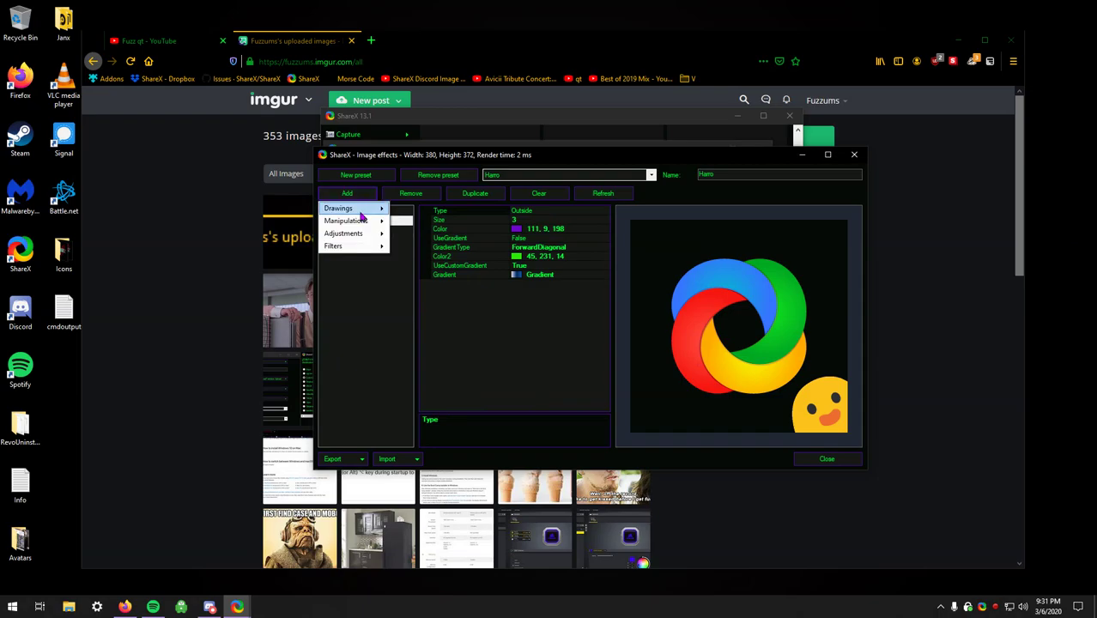
pyautogui.moveTo(362, 218)
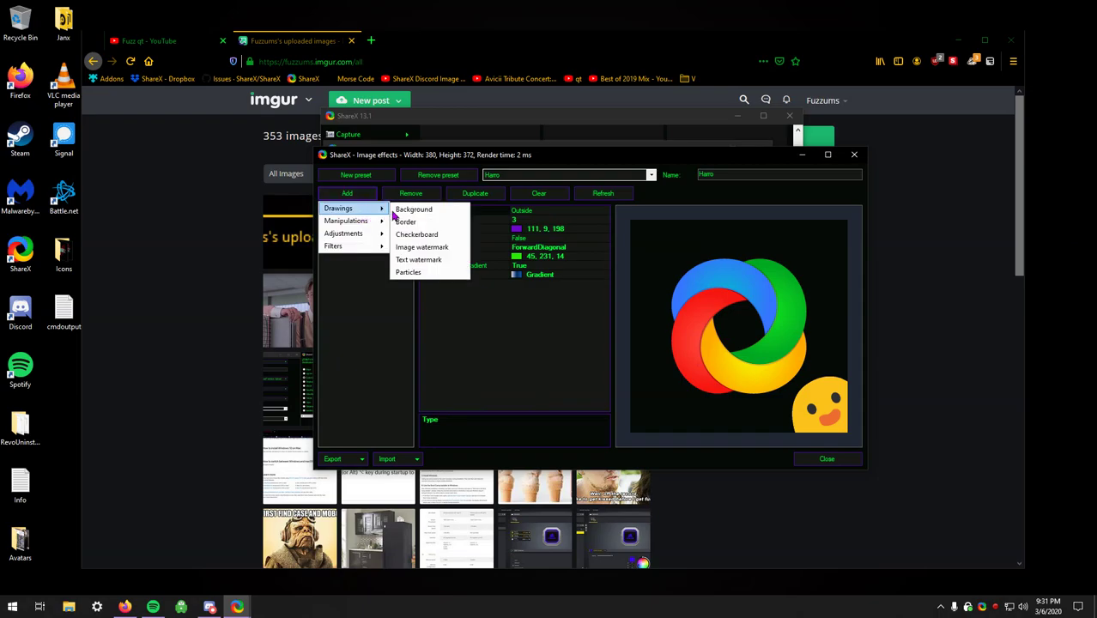
pyautogui.click(405, 223)
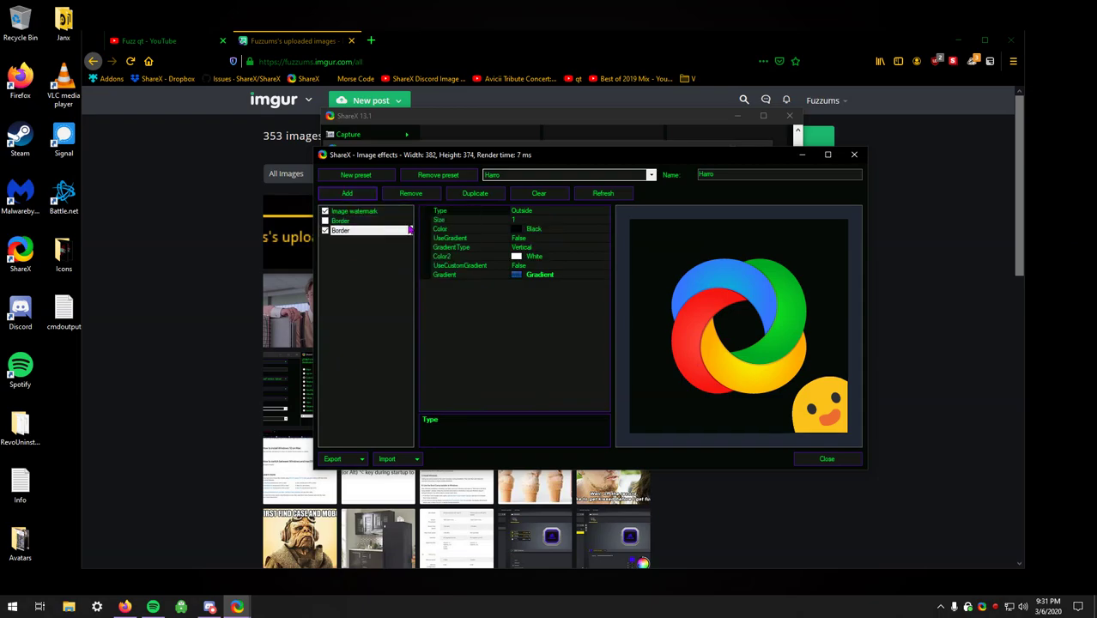
# - Set the new border's Color to red 239, 50, 50
pyautogui.click(558, 230)
pyautogui.click(605, 229)
pyautogui.click(473, 223)
pyautogui.click(649, 385)
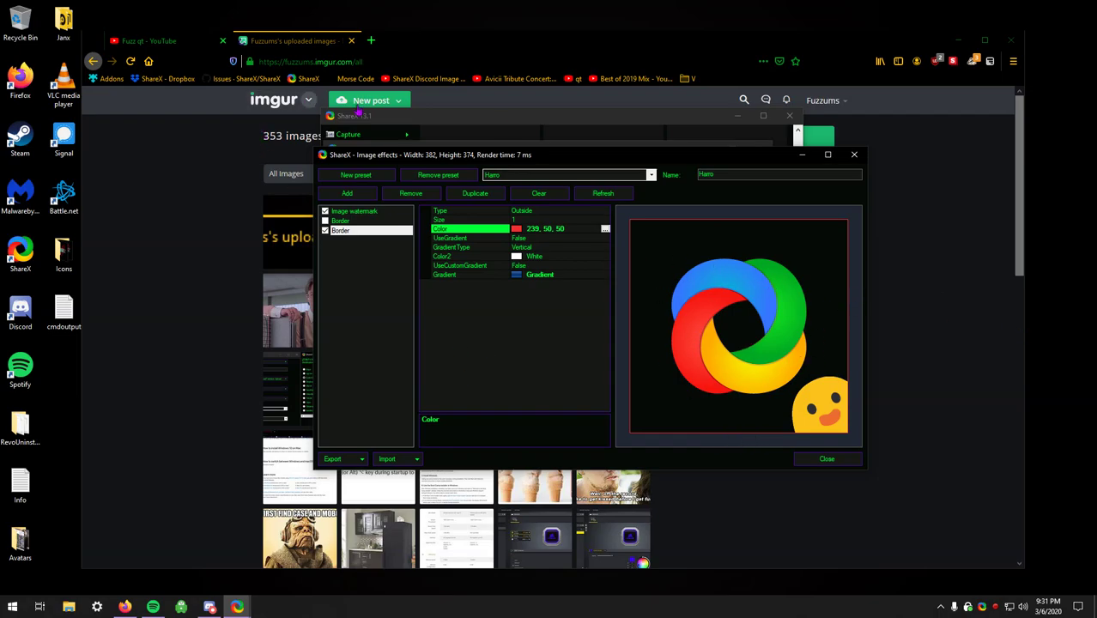
# - Set the new border's Color2 to dark green 34, 113, 30
pyautogui.click(595, 256)
pyautogui.click(605, 256)
pyautogui.click(428, 325)
pyautogui.click(396, 325)
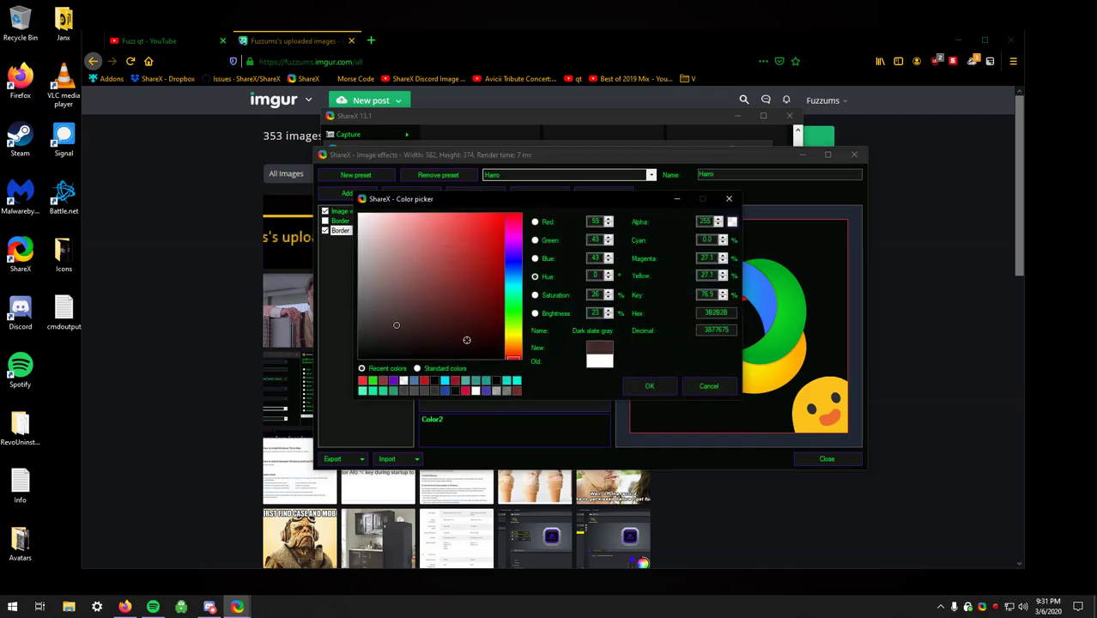
pyautogui.click(513, 314)
pyautogui.click(474, 304)
pyautogui.click(649, 386)
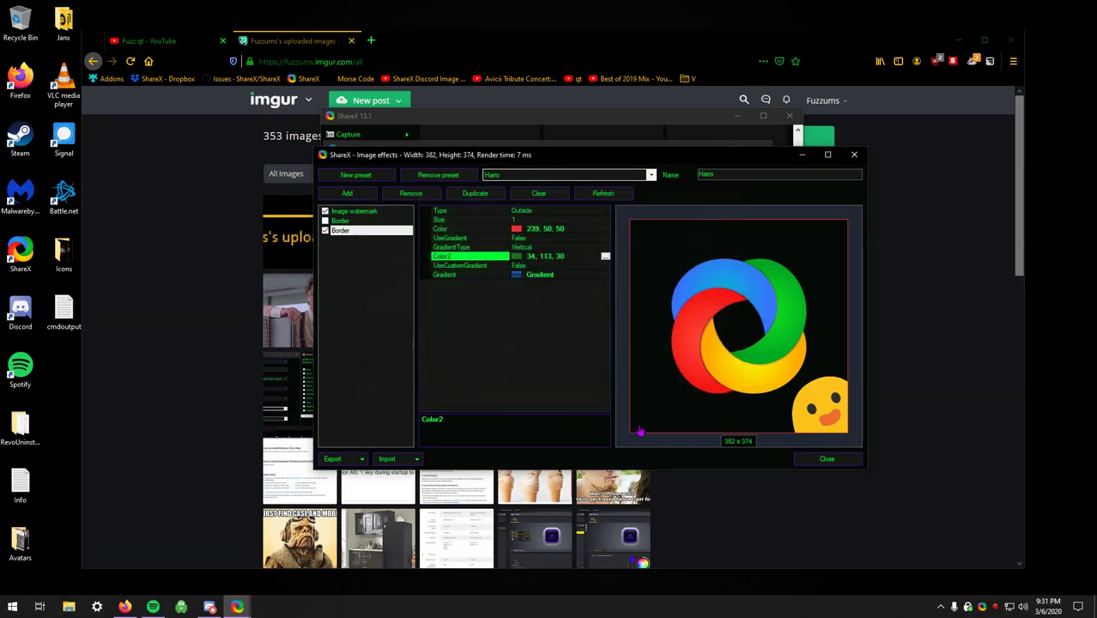
# - Inspect the new border's custom gradient, keep it as it is, and check the border's UseGradient and Color properties
pyautogui.click(549, 275)
pyautogui.click(605, 275)
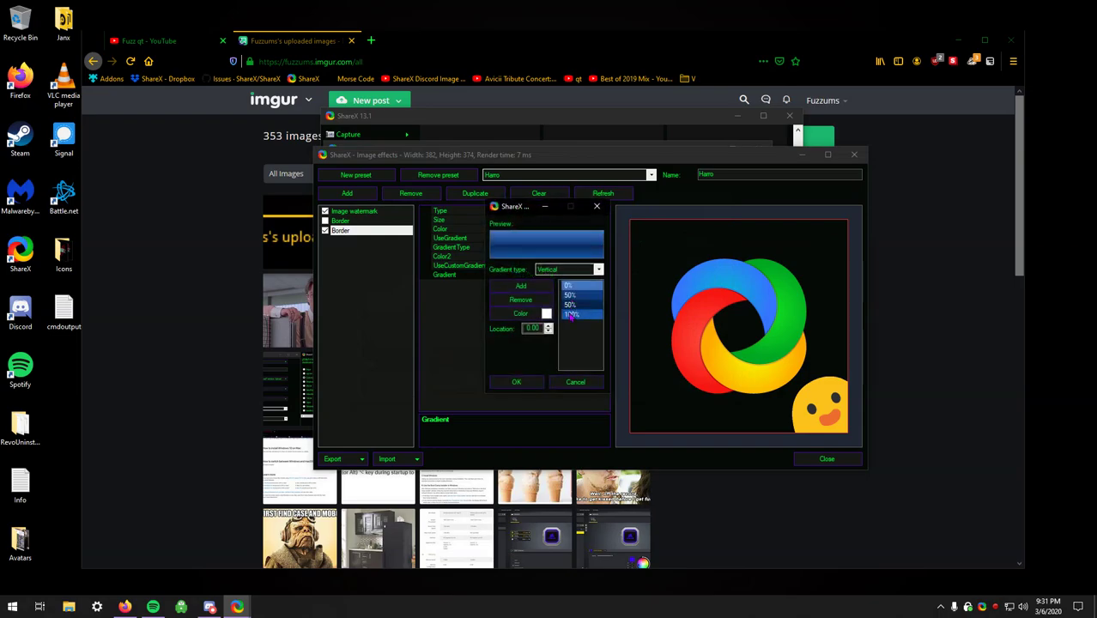
pyautogui.click(518, 382)
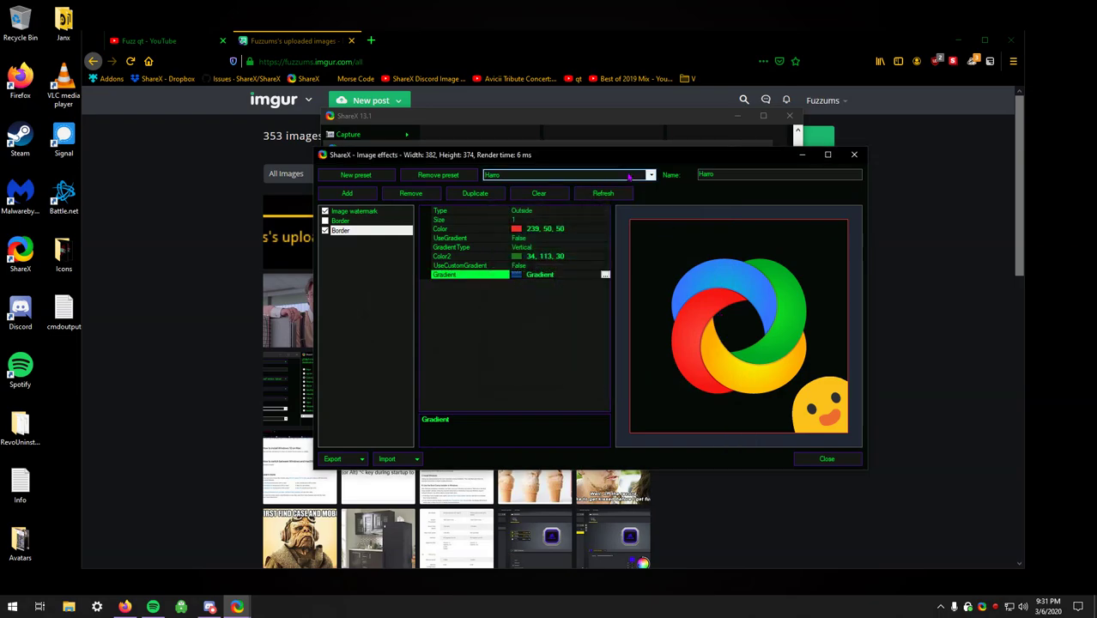
pyautogui.click(530, 241)
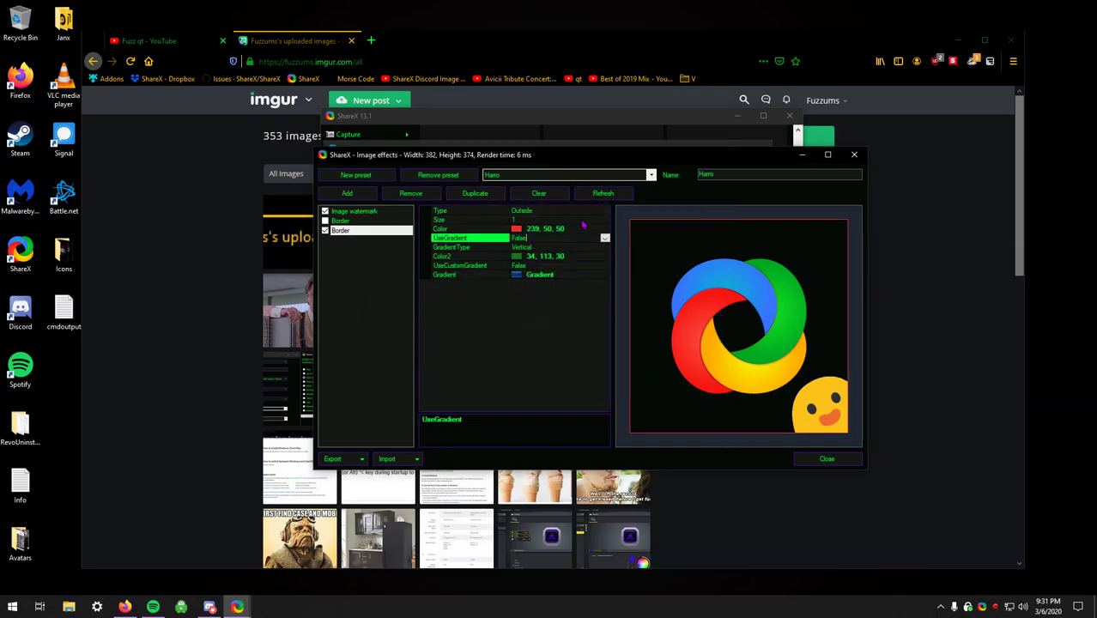
pyautogui.click(578, 226)
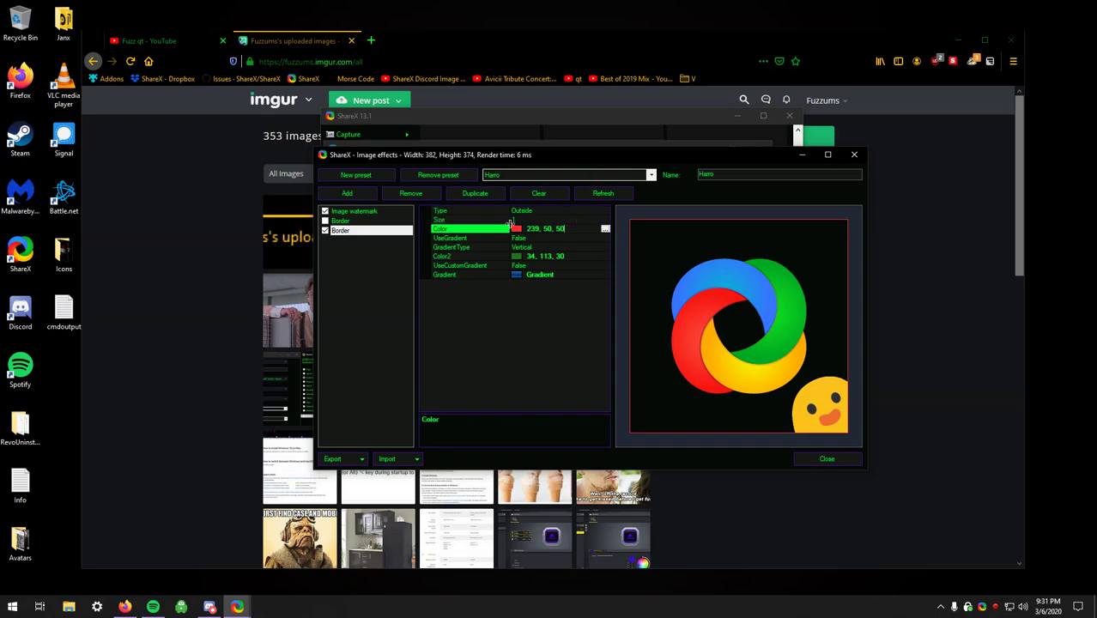
# - Add a Grayscale adjustment to the Harro preset and disable it in the effects list
pyautogui.click(351, 195)
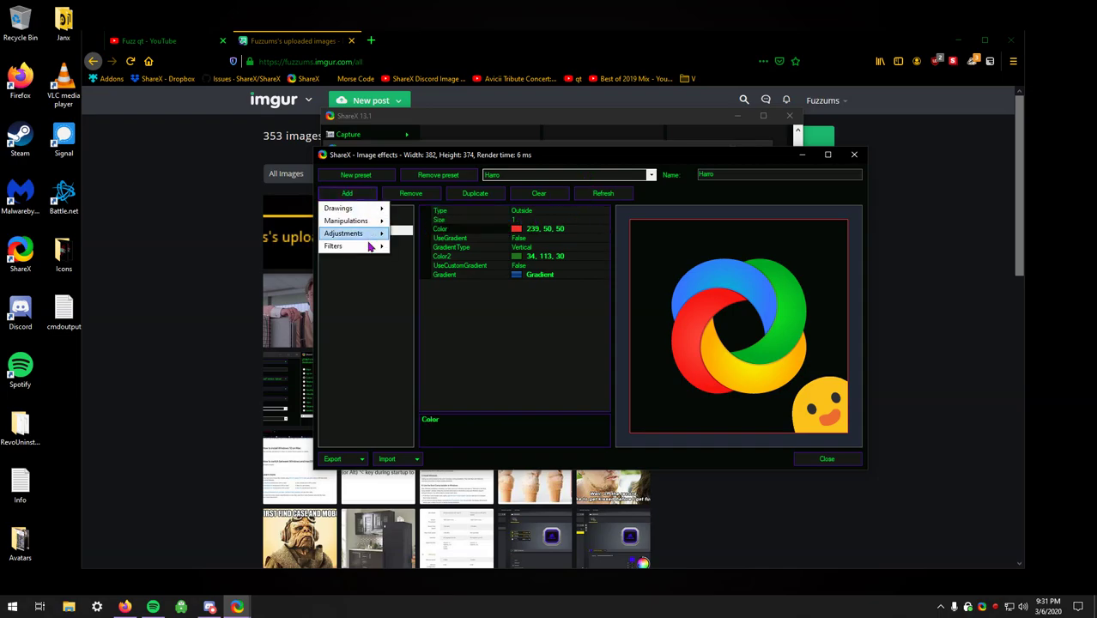
pyautogui.moveTo(371, 221)
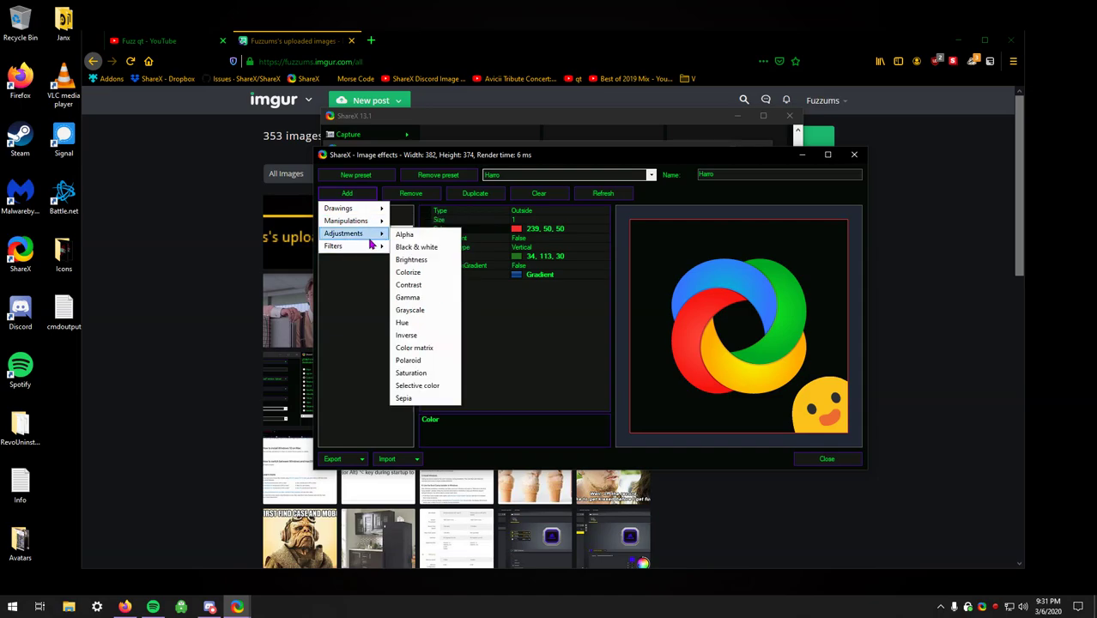
pyautogui.click(409, 310)
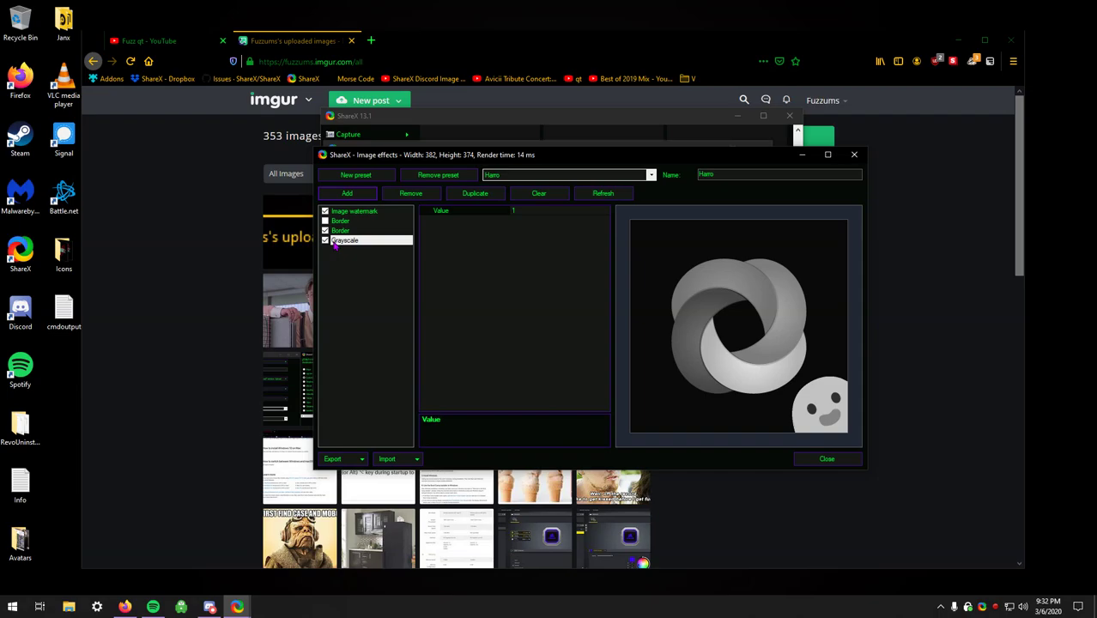
pyautogui.click(324, 240)
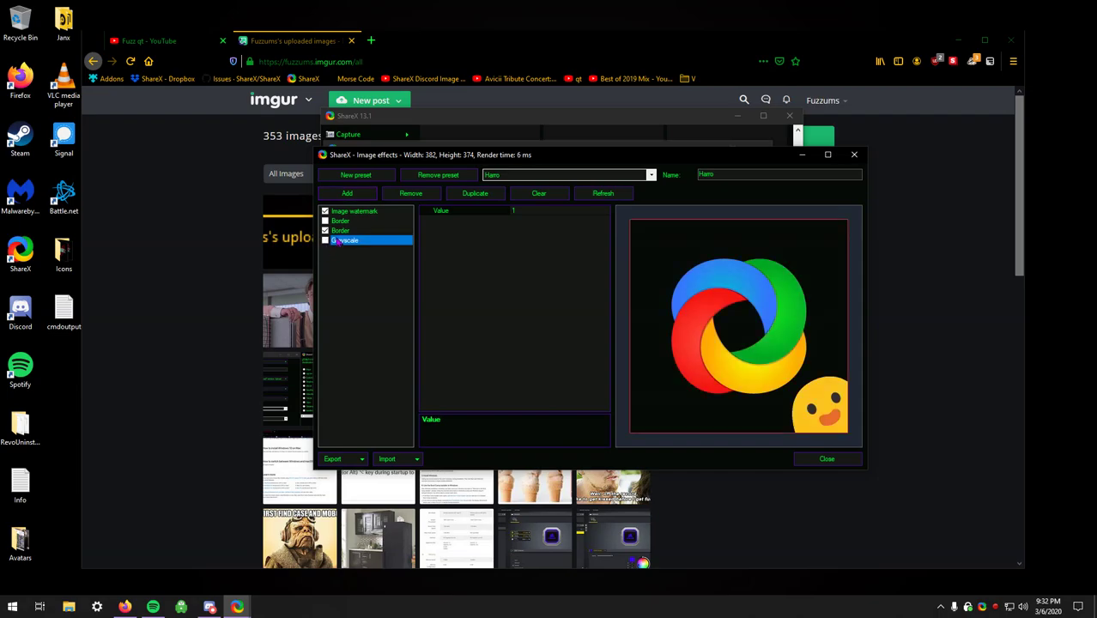
# - Show the image watermark's properties and close the image effects configuration
pyautogui.click(363, 214)
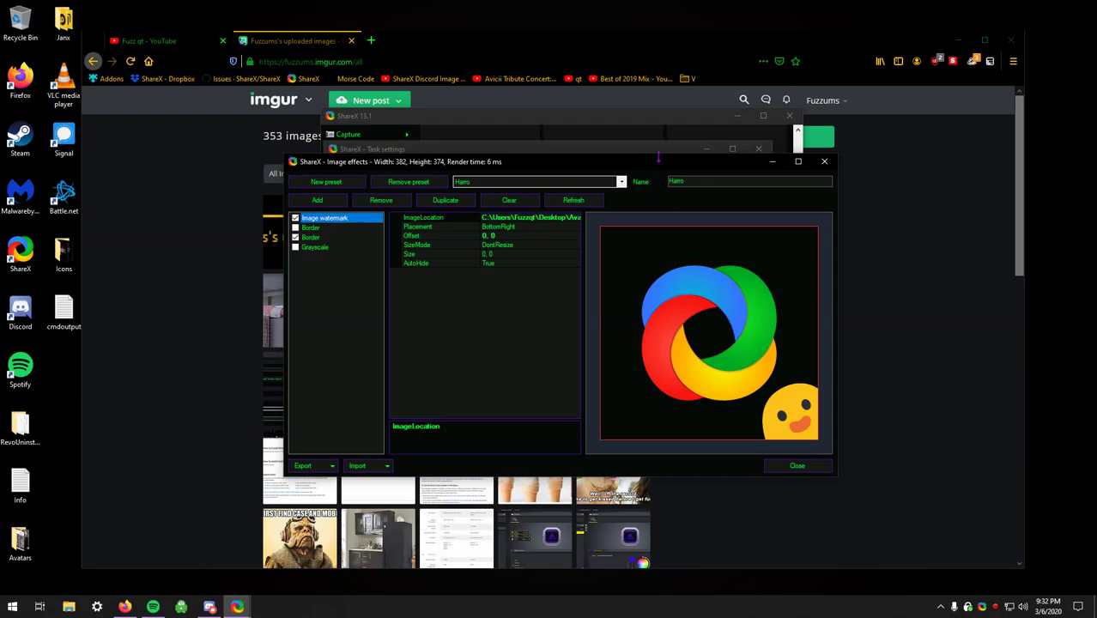
pyautogui.moveTo(587, 168); pyautogui.dragTo(597, 185)
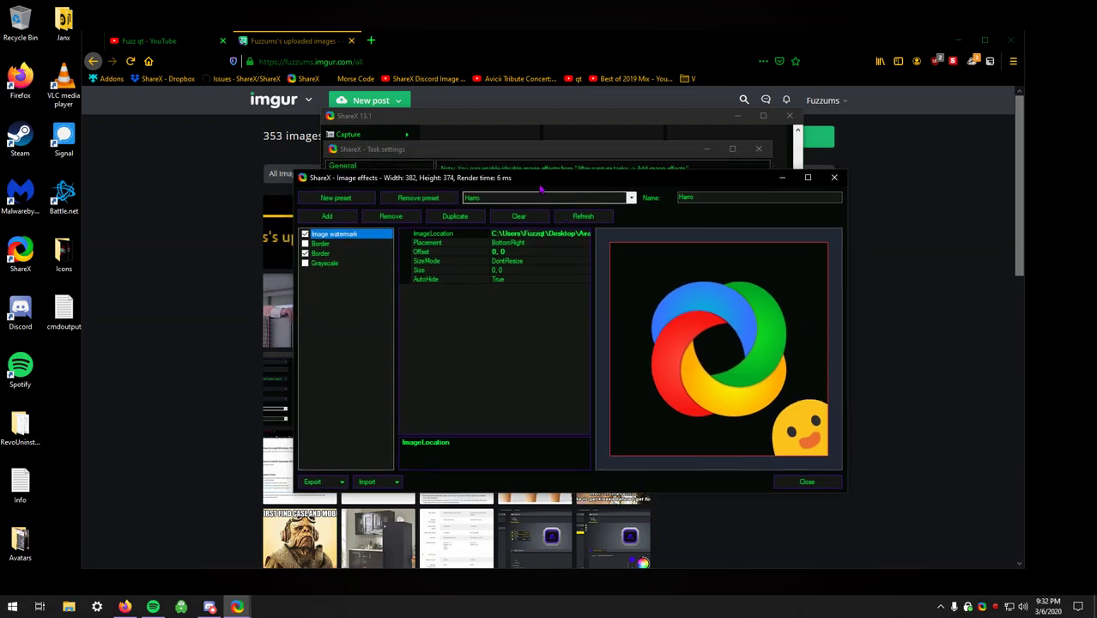
pyautogui.moveTo(540, 183); pyautogui.dragTo(534, 182)
pyautogui.click(827, 176)
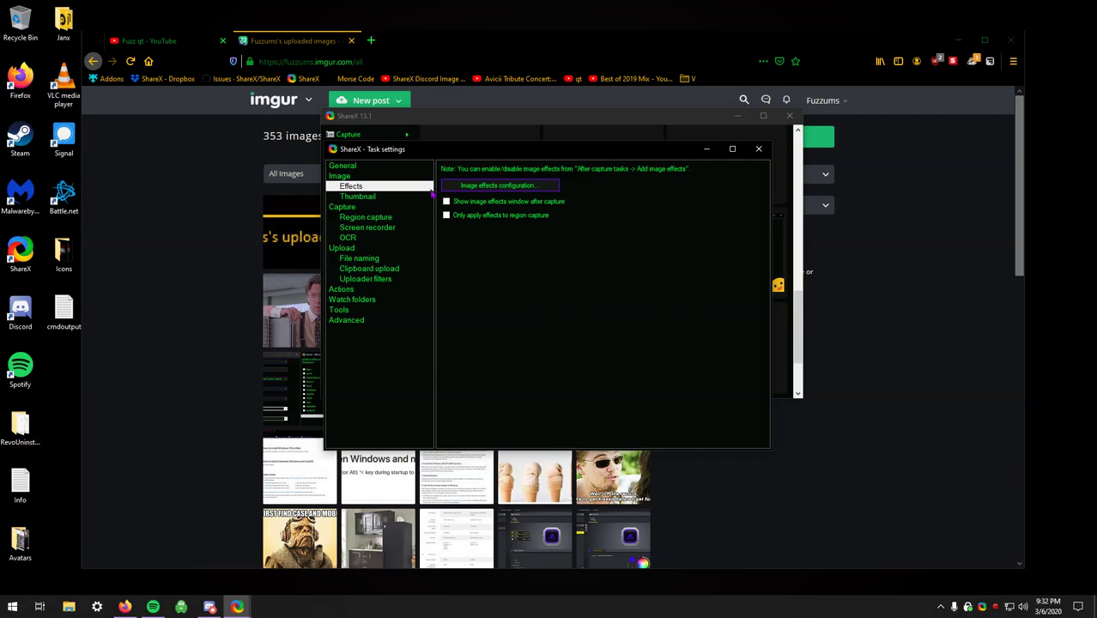
# - Review the Thumbnail, Capture, Region capture, Screen recorder and OCR pages of the task settings
pyautogui.click(369, 197)
pyautogui.click(393, 209)
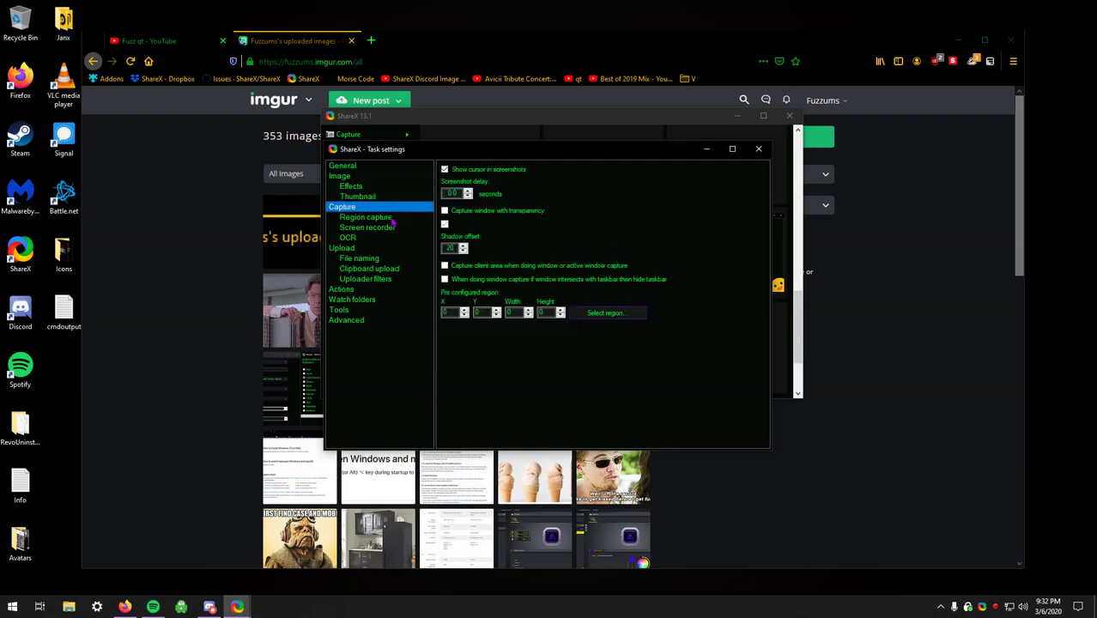
pyautogui.click(391, 219)
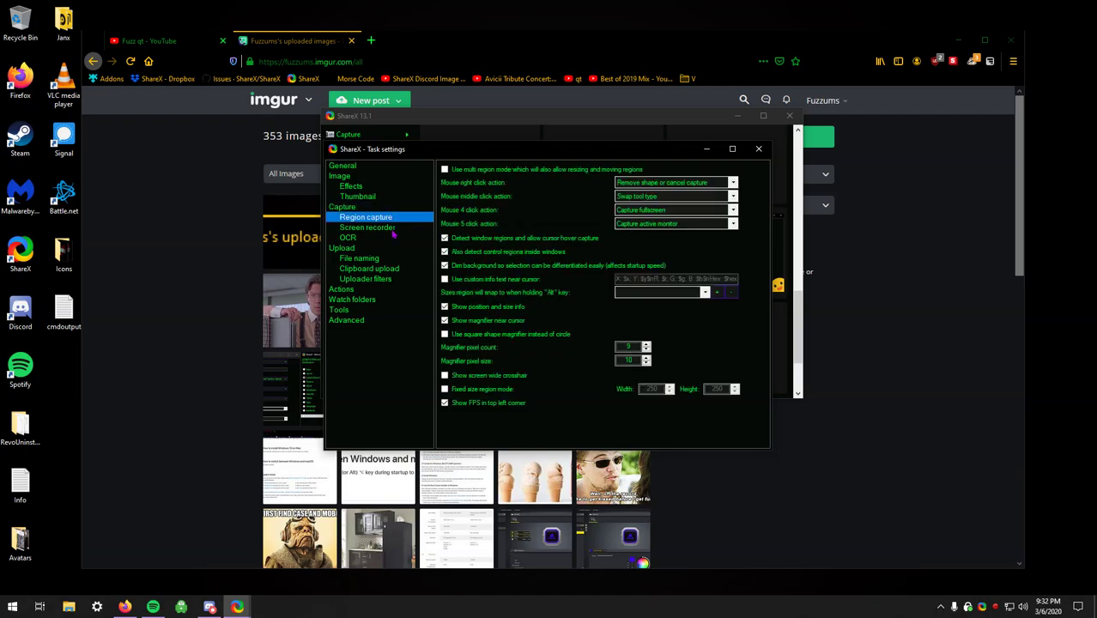
pyautogui.click(389, 240)
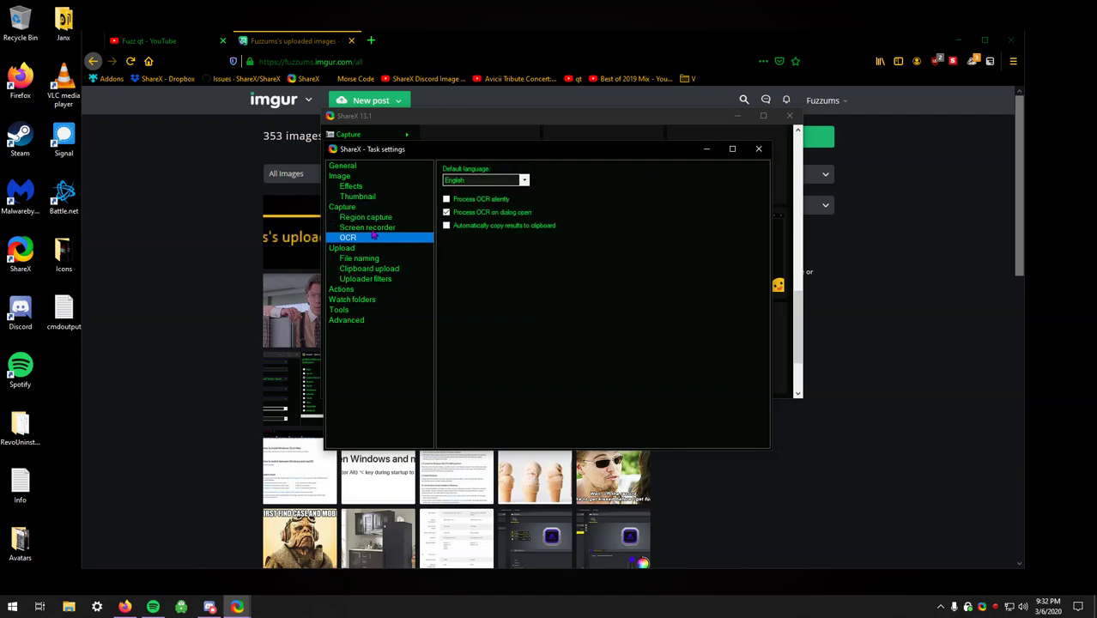
pyautogui.click(375, 228)
pyautogui.click(377, 239)
# - Close the task settings and open the "How to install Windows 10 on Mac" image in the Imgur gallery
pyautogui.click(758, 149)
pyautogui.click(201, 326)
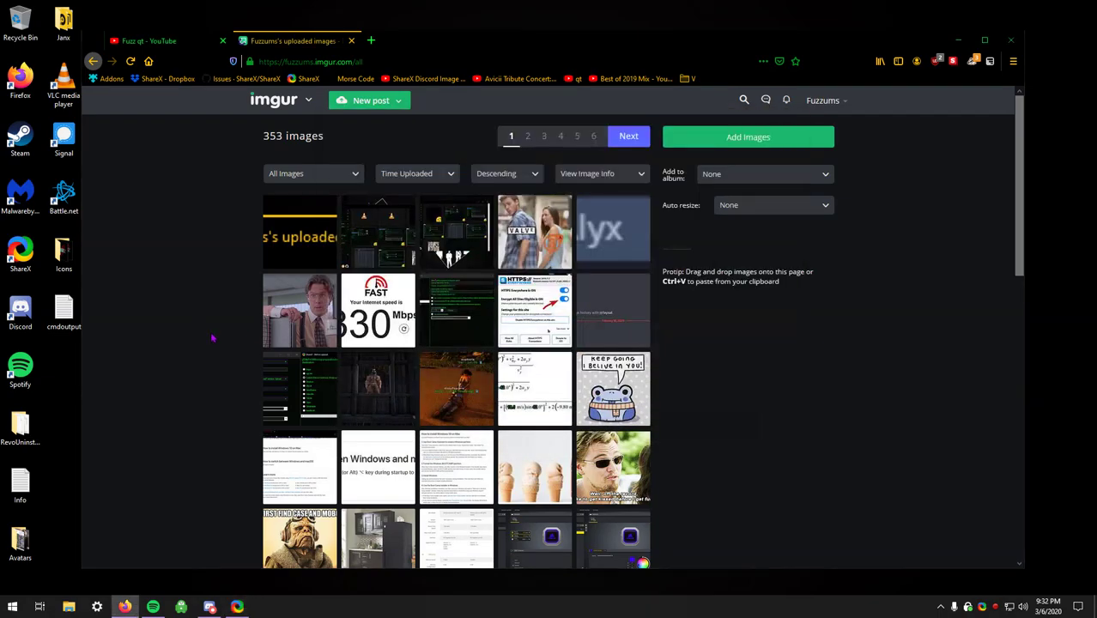
pyautogui.click(458, 455)
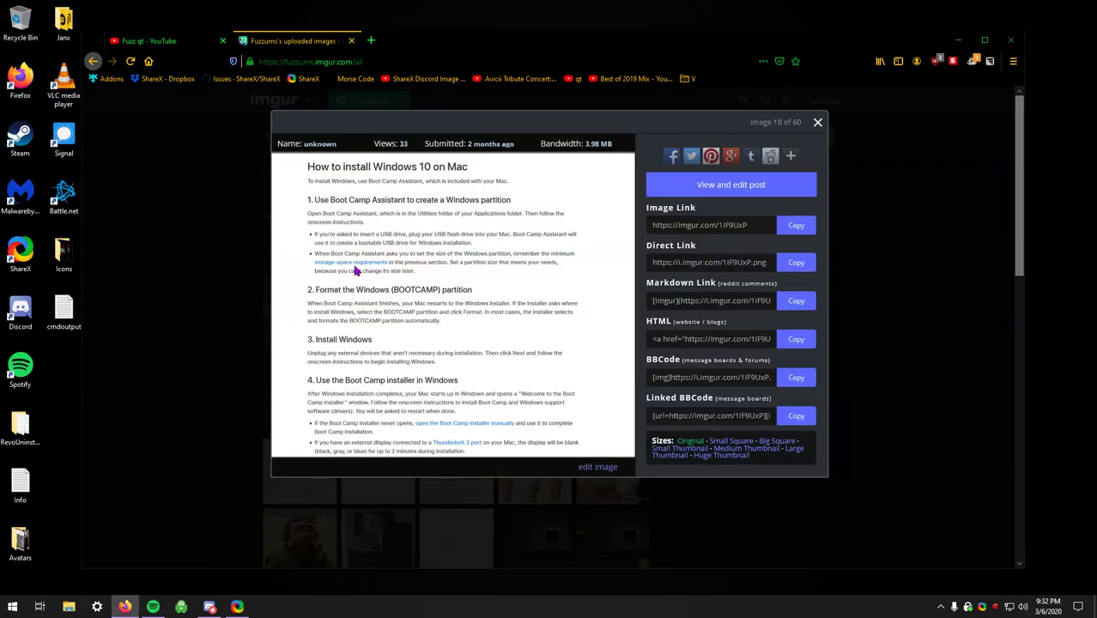
# - Look up the OCR entry in ShareX's hotkey settings, view its task settings, and close both windows
pyautogui.click(237, 607)
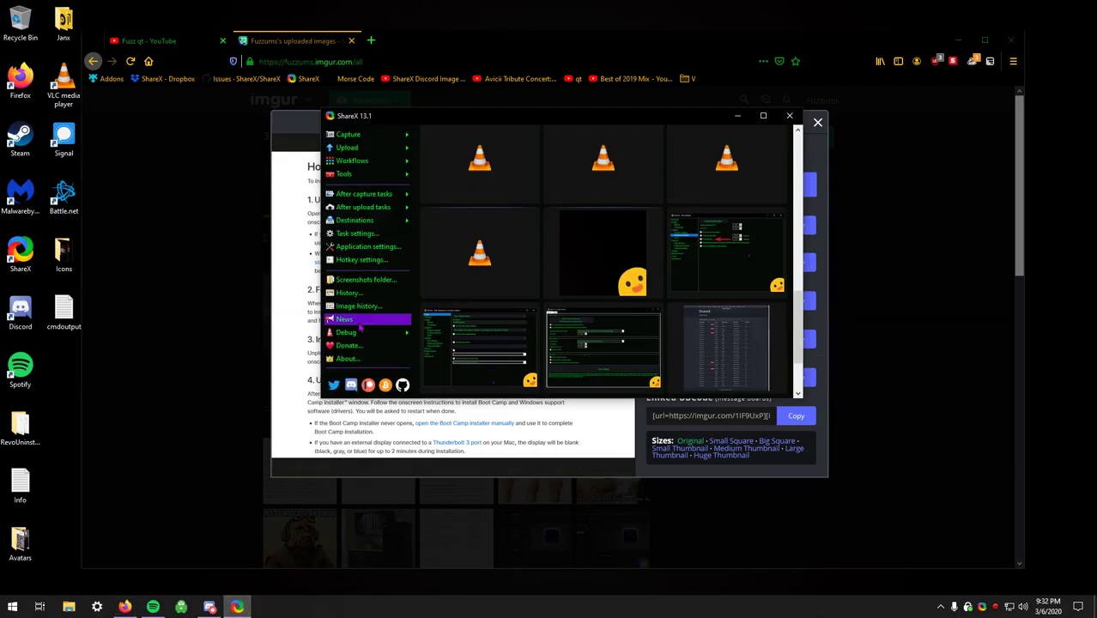
pyautogui.click(372, 260)
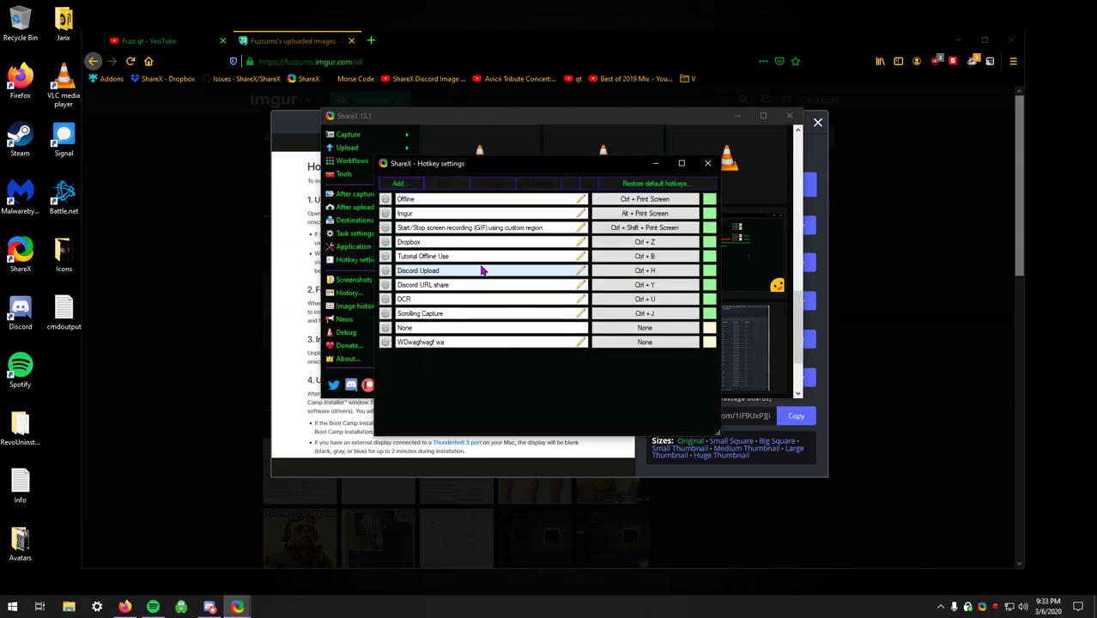
pyautogui.click(386, 299)
pyautogui.click(757, 149)
pyautogui.press('Escape')
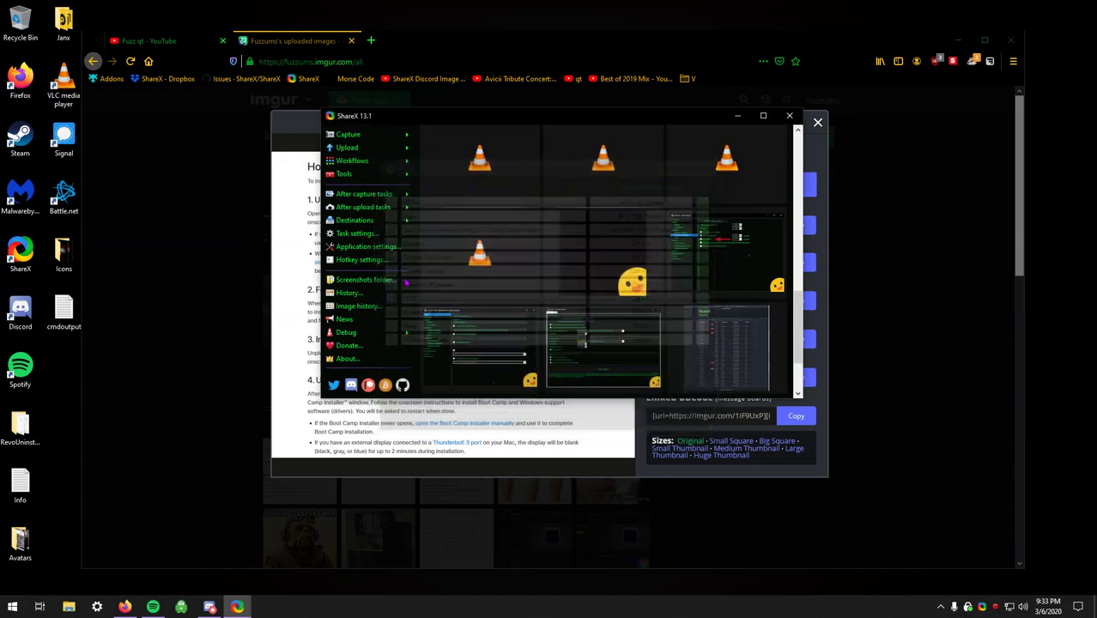
# - Return to the Imgur image and run OCR on a region covering its Windows installation instructions
pyautogui.click(330, 294)
pyautogui.click(619, 309)
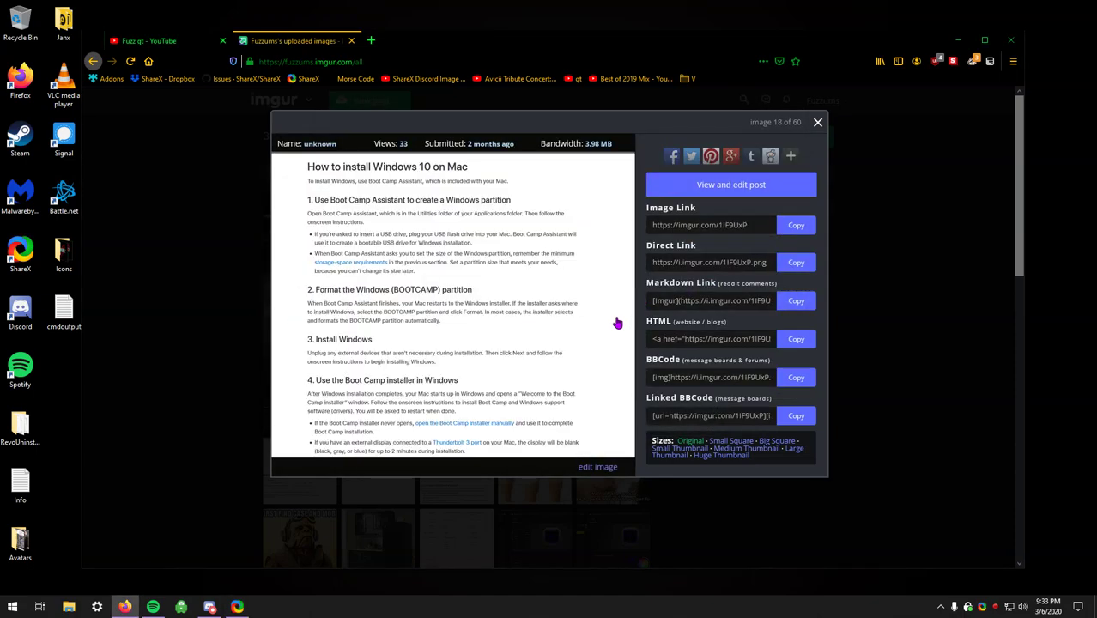
pyautogui.hotkey('ctrl', 'shift', 'o')
pyautogui.moveTo(287, 157); pyautogui.dragTo(622, 452)
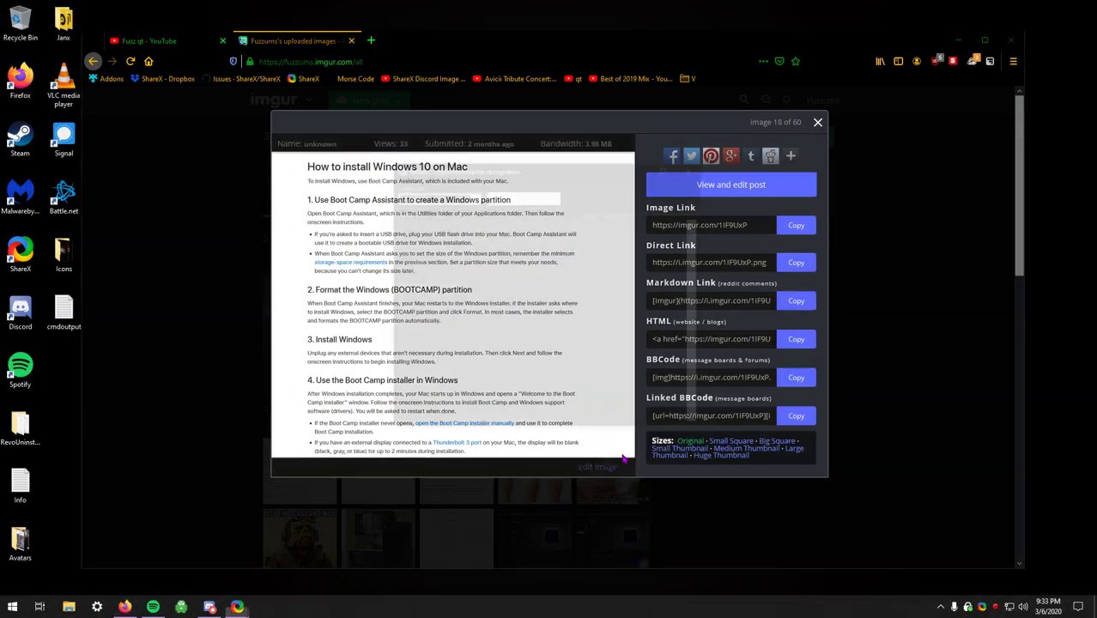
# - Select all the recognized text in the OCR result and close the optical character recognition window
pyautogui.click(549, 298)
pyautogui.hotkey('ctrl', 'a')
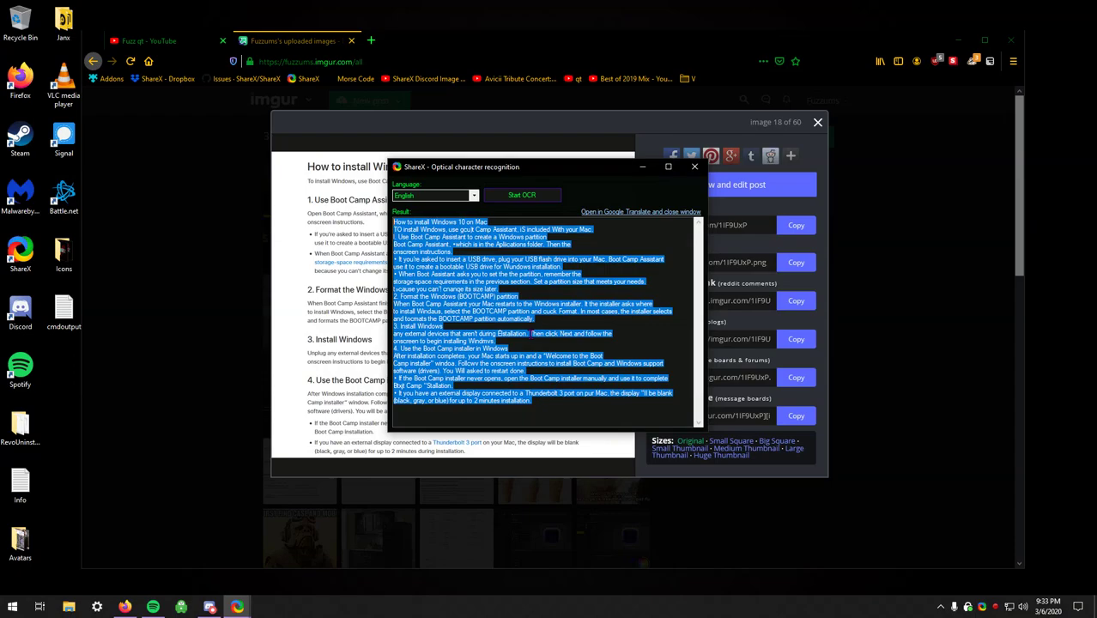
pyautogui.click(528, 333)
pyautogui.hotkey('ctrl', 'a')
pyautogui.click(546, 393)
pyautogui.hotkey('ctrl', 'a')
pyautogui.click(694, 170)
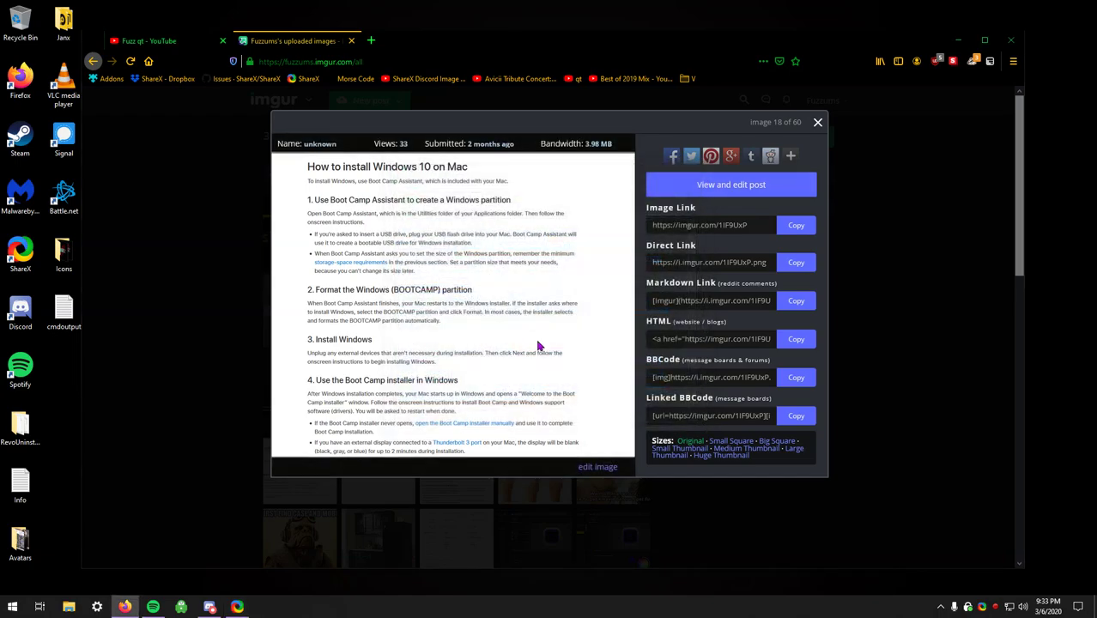
# - Close the enlarged Imgur image and switch to the YouTube channel page in the browser
pyautogui.click(845, 133)
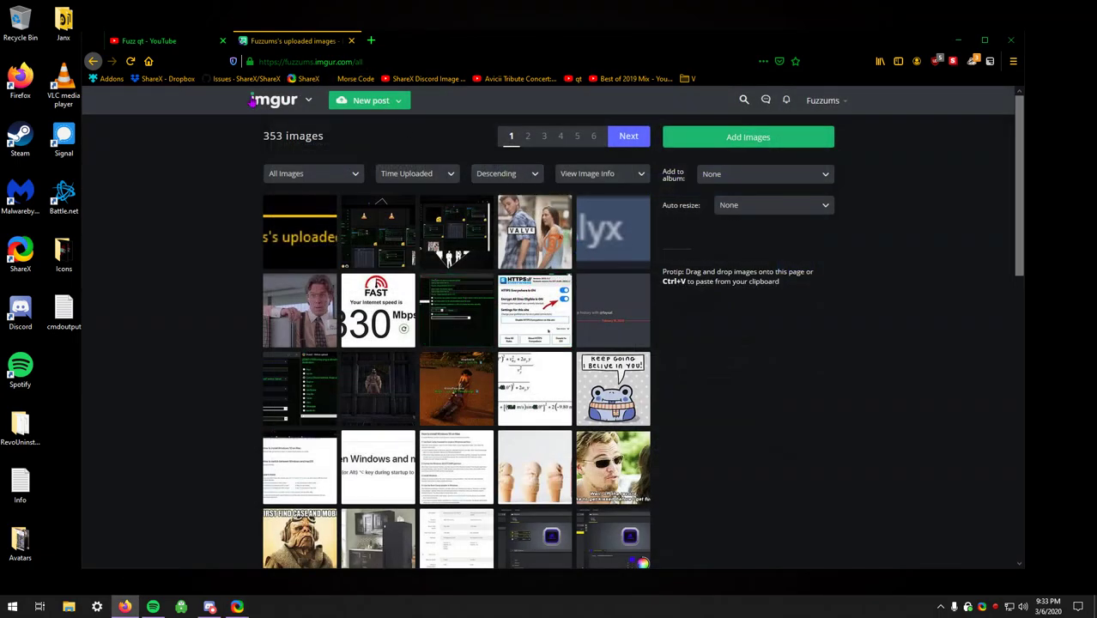
pyautogui.click(959, 40)
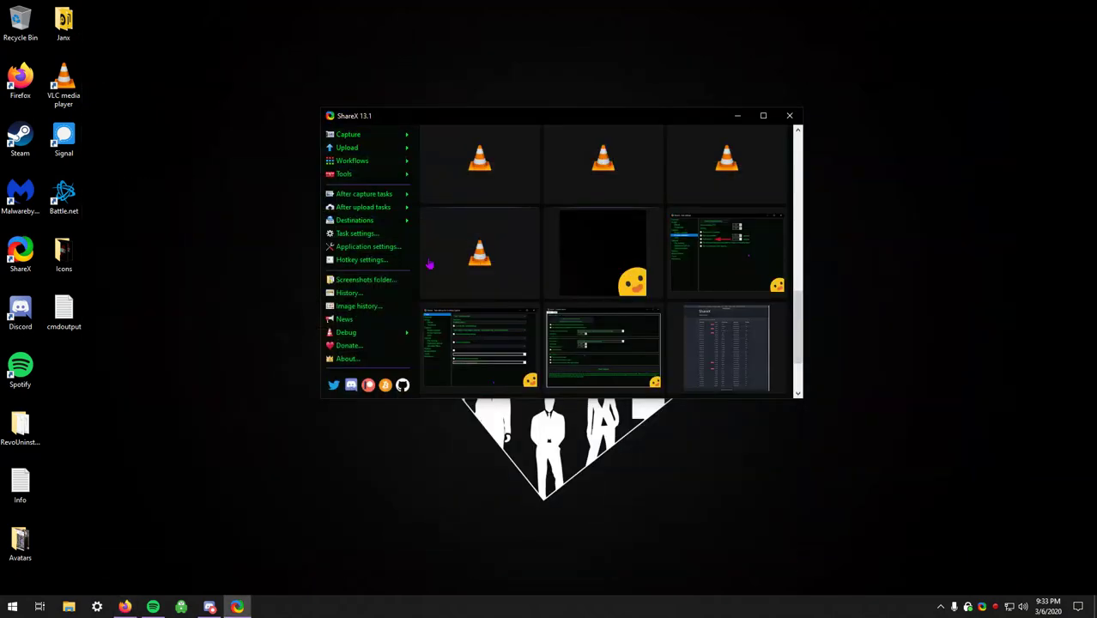
pyautogui.click(125, 605)
pyautogui.click(197, 40)
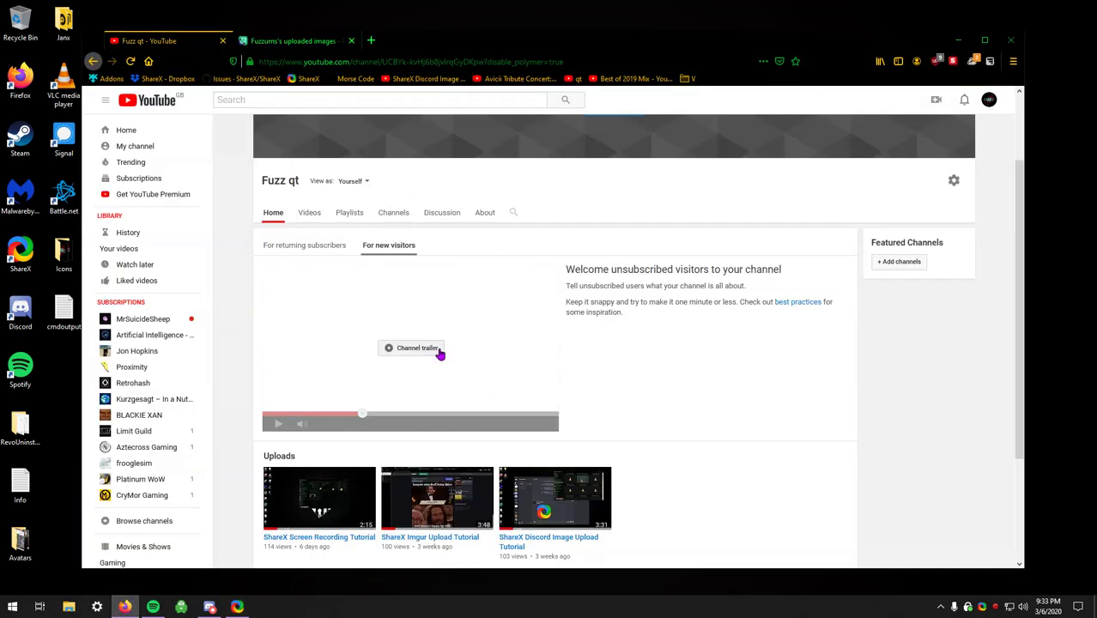
# - Look over the YouTube channel's home page and its uploaded ShareX tutorial videos
pyautogui.moveTo(783, 274); pyautogui.dragTo(601, 266)
pyautogui.click(684, 284)
pyautogui.moveTo(753, 292); pyautogui.dragTo(654, 314)
pyautogui.click(674, 317)
pyautogui.scroll(-3, 541, 395)
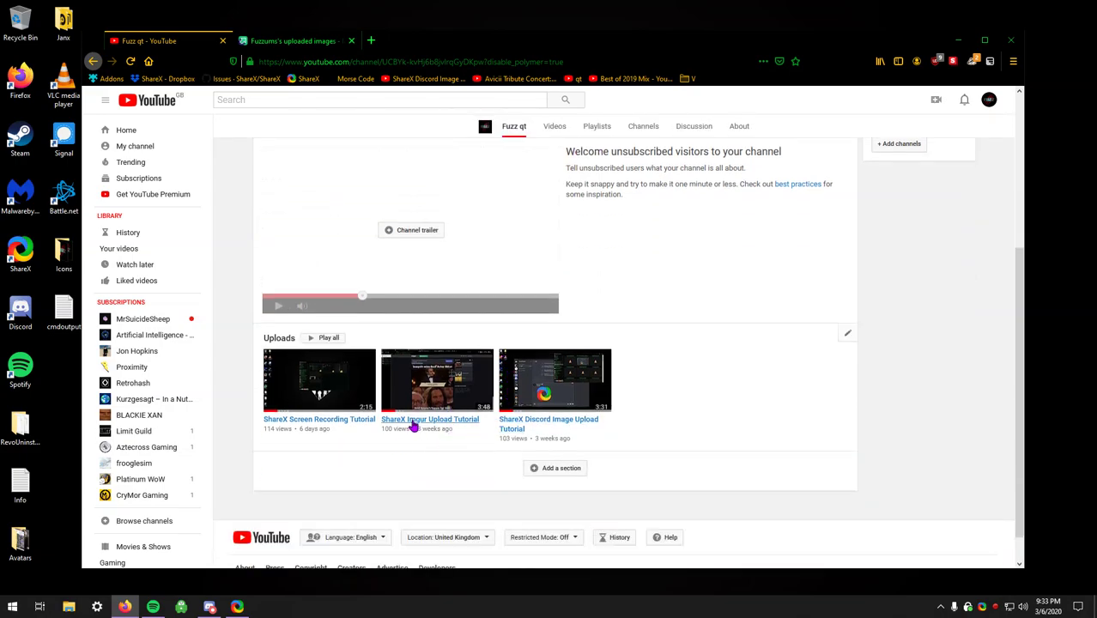
pyautogui.scroll(2, 466, 424)
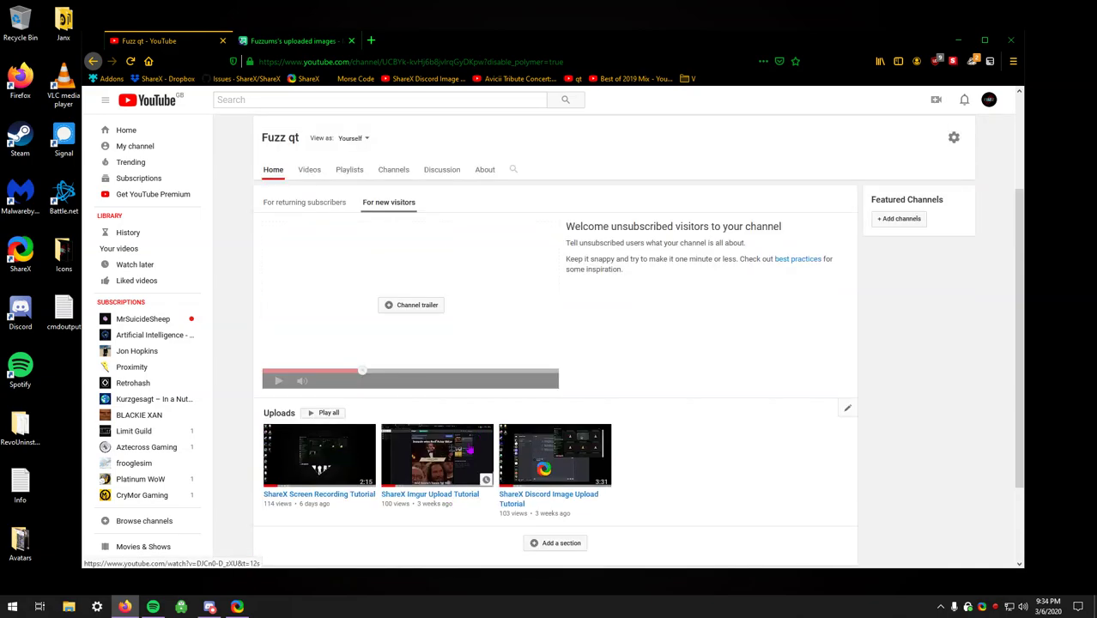
pyautogui.moveTo(631, 47)
pyautogui.mouseDown()
pyautogui.moveTo(635, 317)
pyautogui.moveTo(598, 378)
pyautogui.moveTo(630, 394)
pyautogui.moveTo(652, 47)
pyautogui.mouseUp()
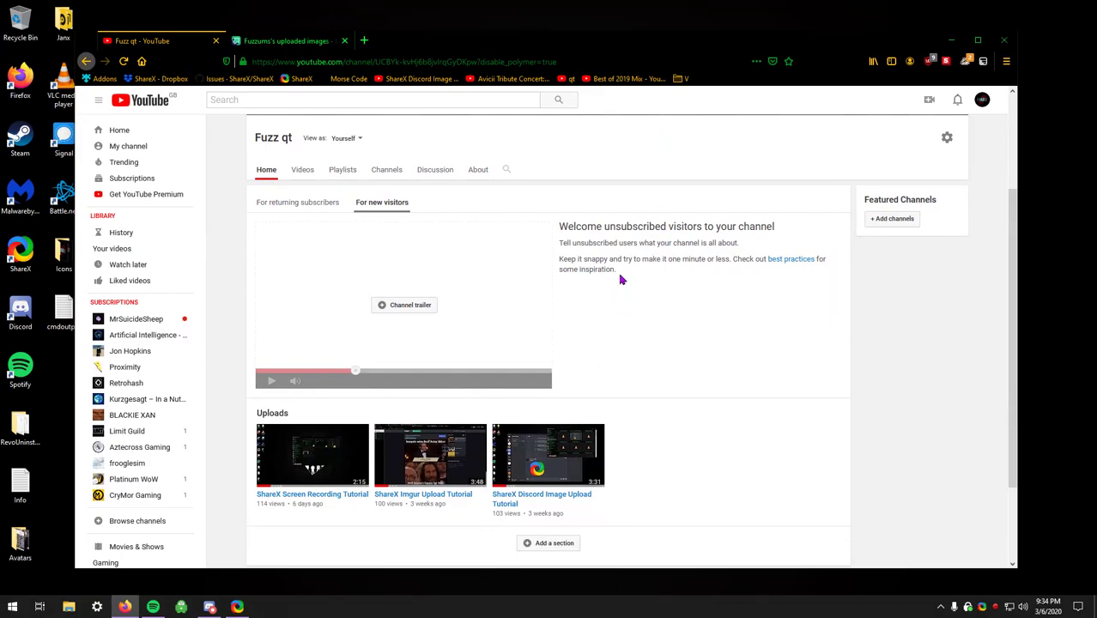
pyautogui.moveTo(612, 49); pyautogui.dragTo(628, 223)
pyautogui.moveTo(550, 126); pyautogui.dragTo(554, 75)
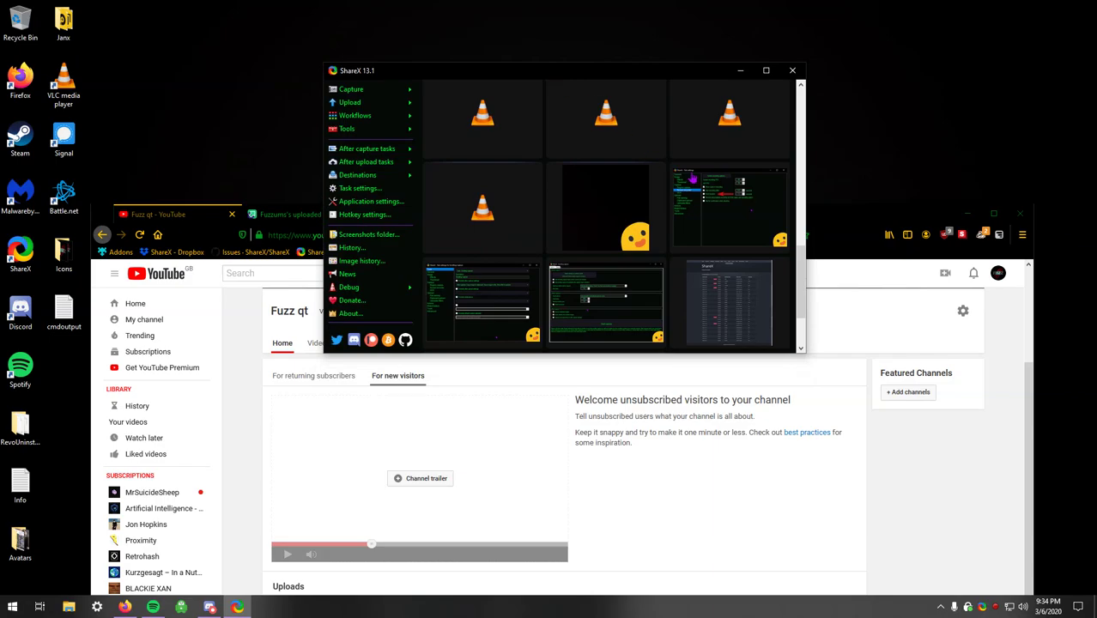
pyautogui.click(832, 220)
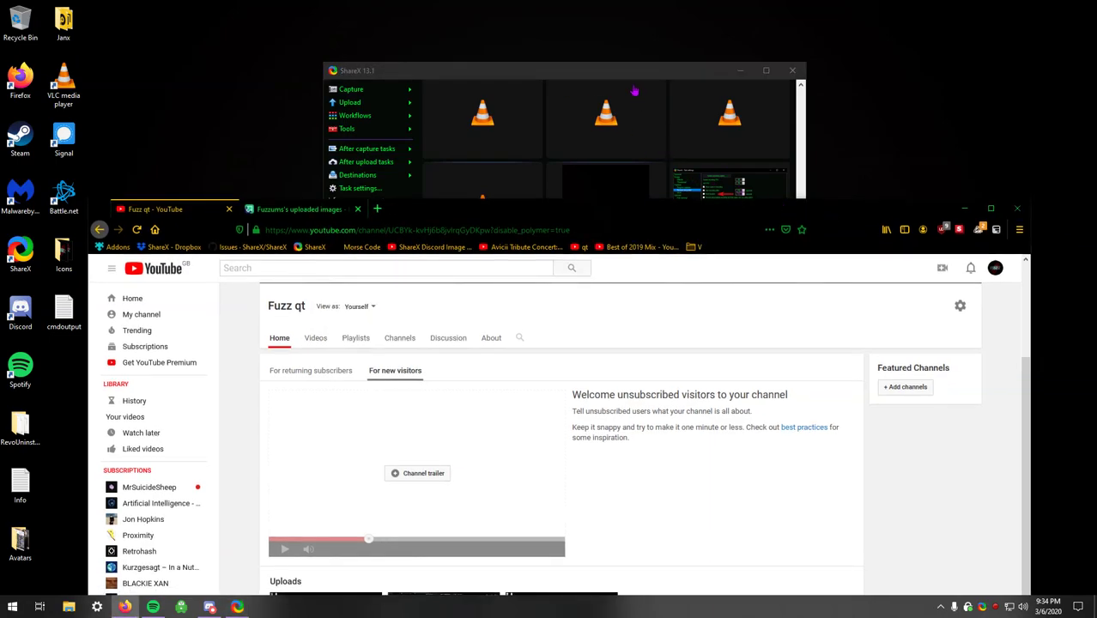
pyautogui.moveTo(635, 92); pyautogui.dragTo(635, 71)
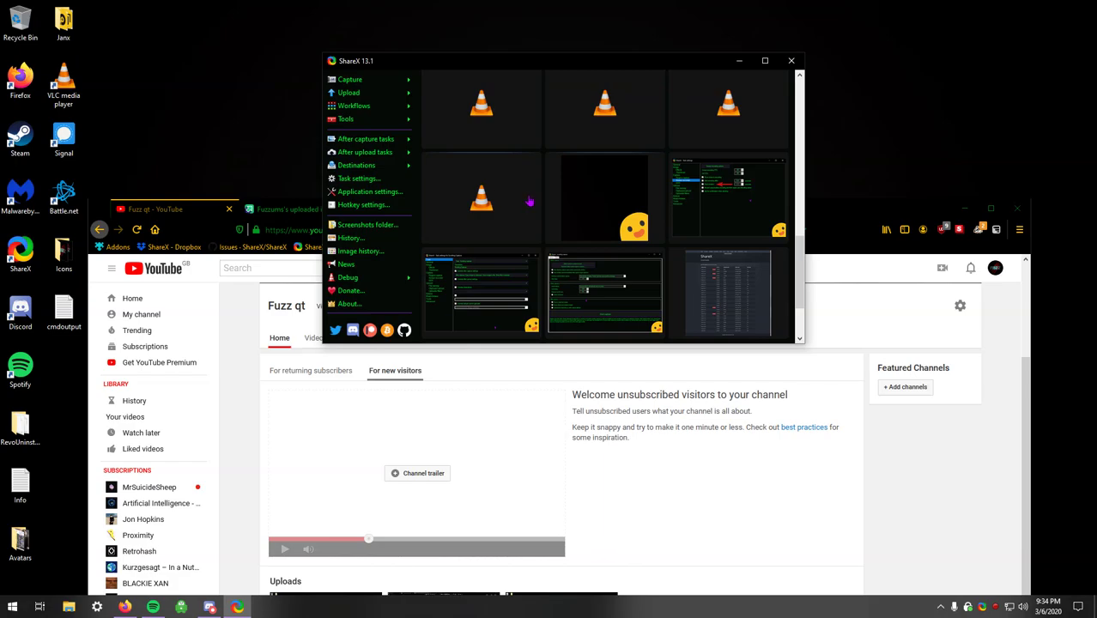
pyautogui.moveTo(832, 220); pyautogui.dragTo(826, 67)
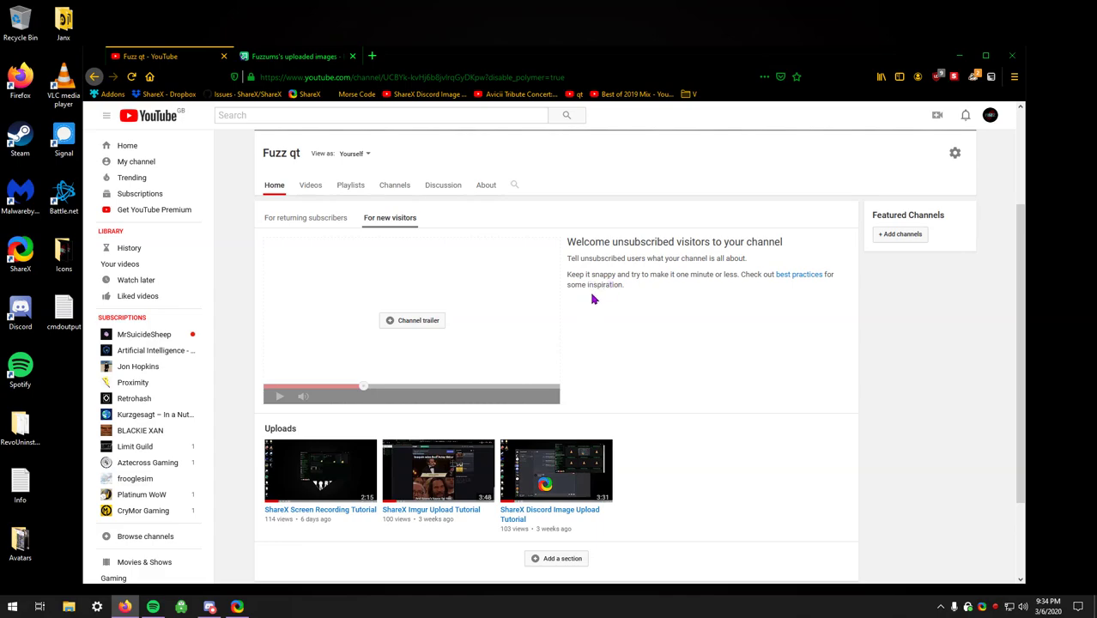
pyautogui.moveTo(656, 59)
pyautogui.mouseDown()
pyautogui.moveTo(659, 318)
pyautogui.moveTo(670, 65)
pyautogui.mouseUp()
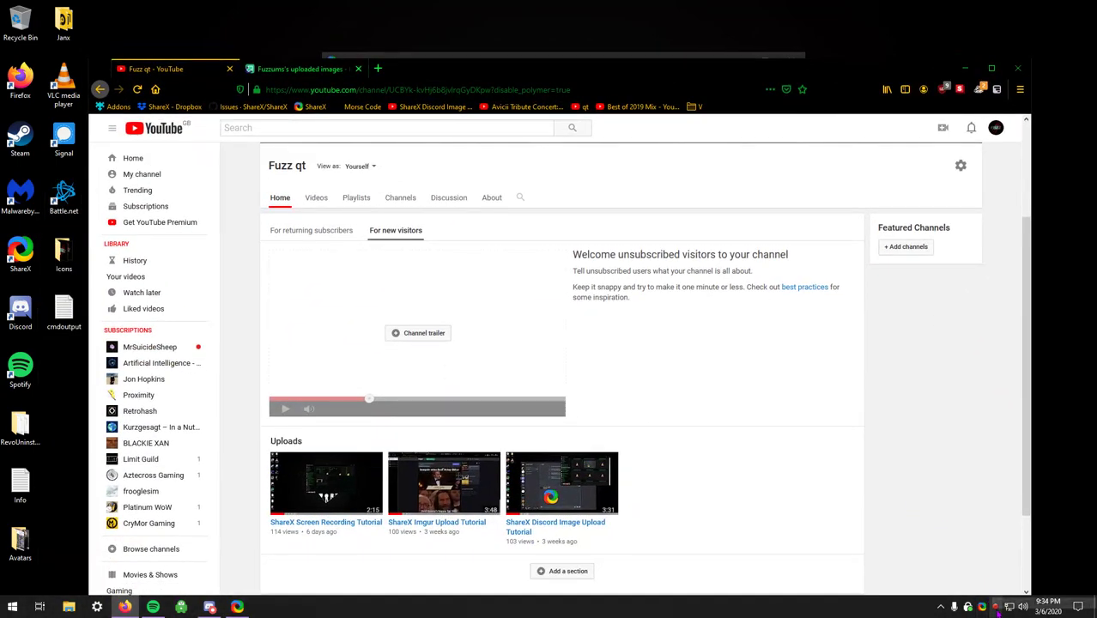
pyautogui.moveTo(736, 52); pyautogui.dragTo(734, 22)
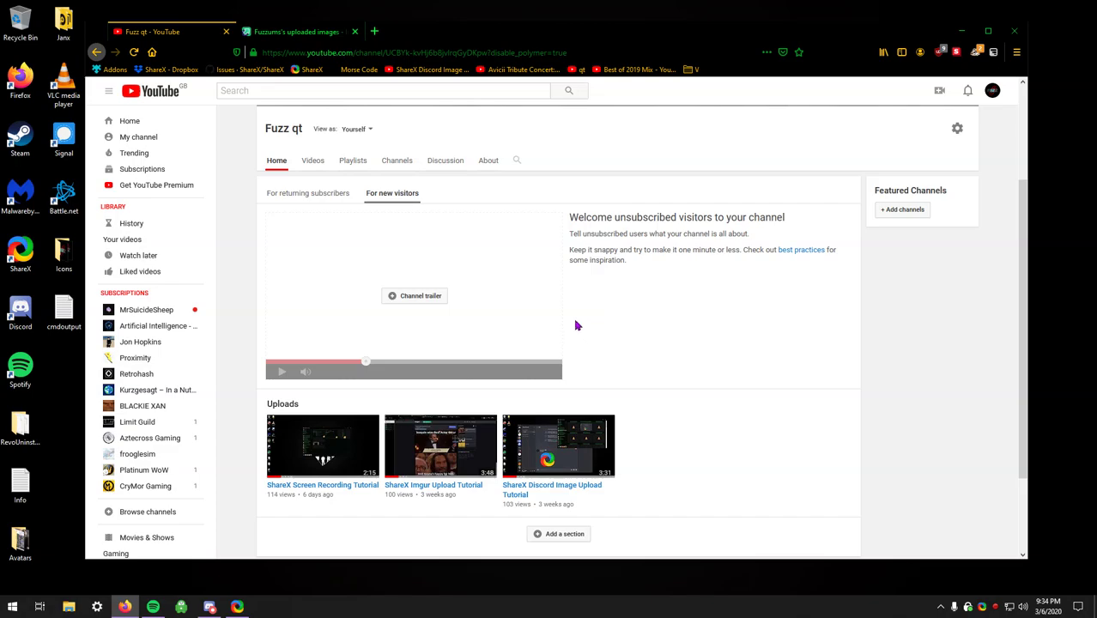
# - Switch from the YouTube channel to the Imgur uploaded images page and minimize the browser
pyautogui.moveTo(506, 37); pyautogui.dragTo(502, 52)
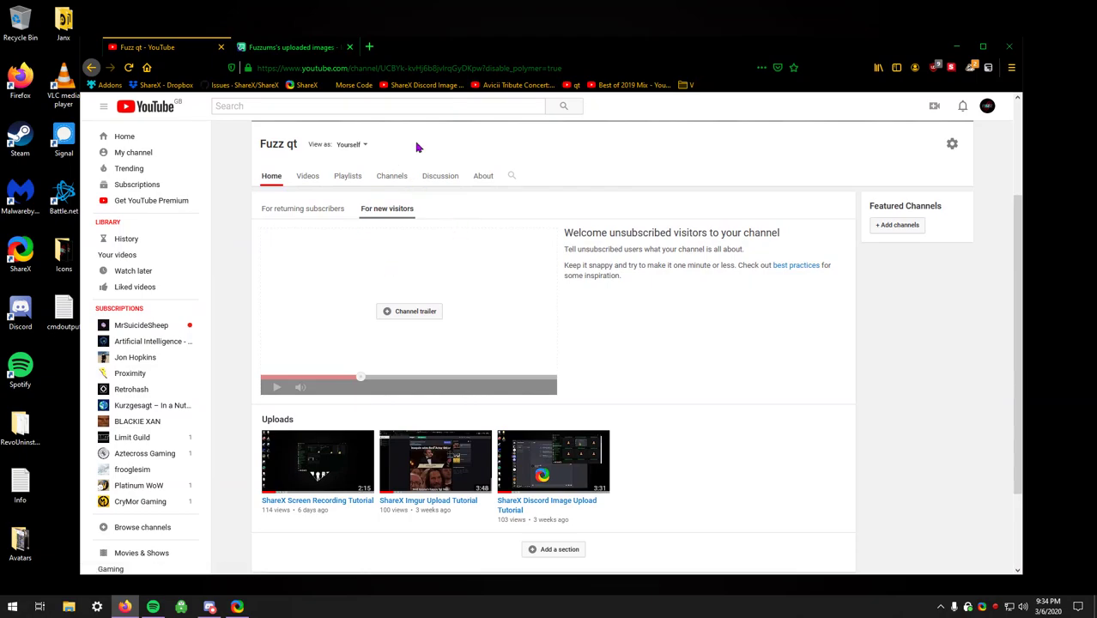
pyautogui.moveTo(578, 53); pyautogui.dragTo(515, 58)
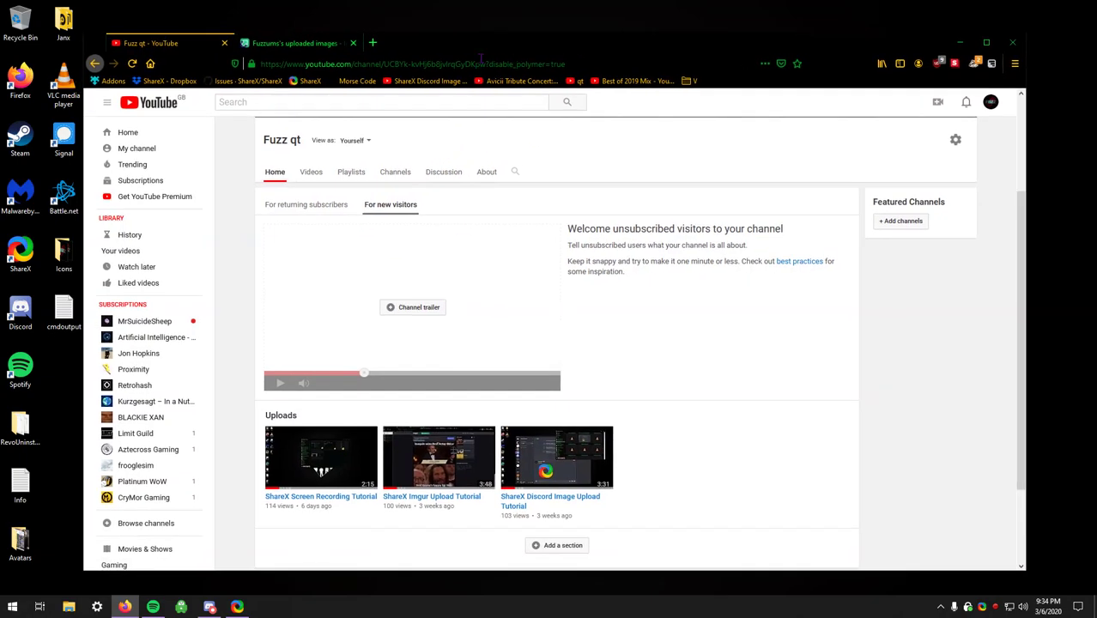
pyautogui.click(340, 48)
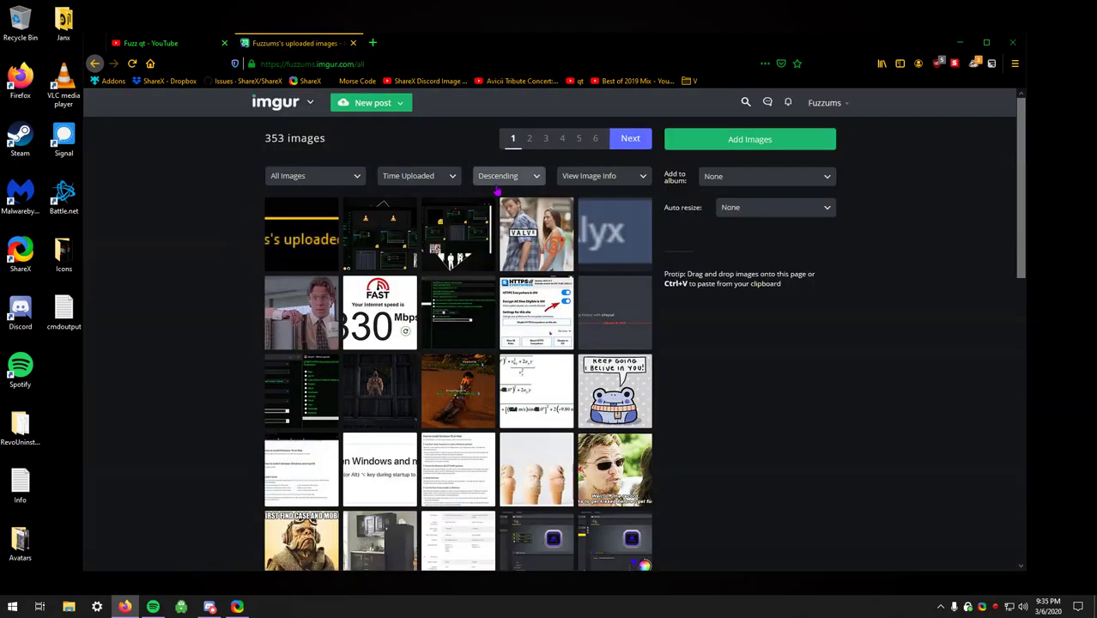
pyautogui.click(960, 42)
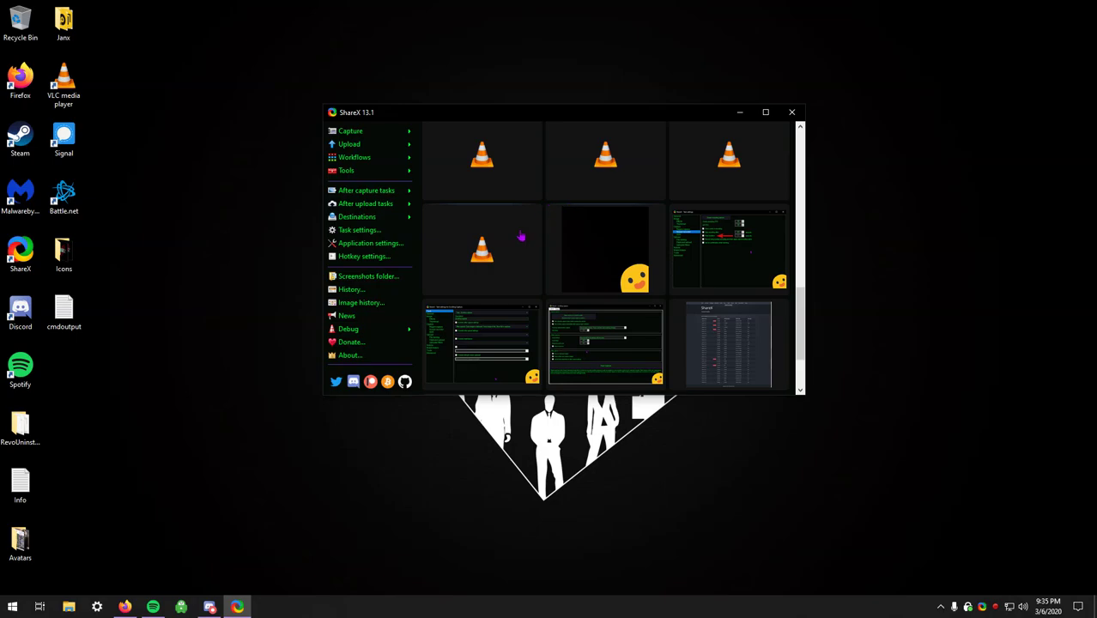
pyautogui.moveTo(526, 119); pyautogui.dragTo(509, 119)
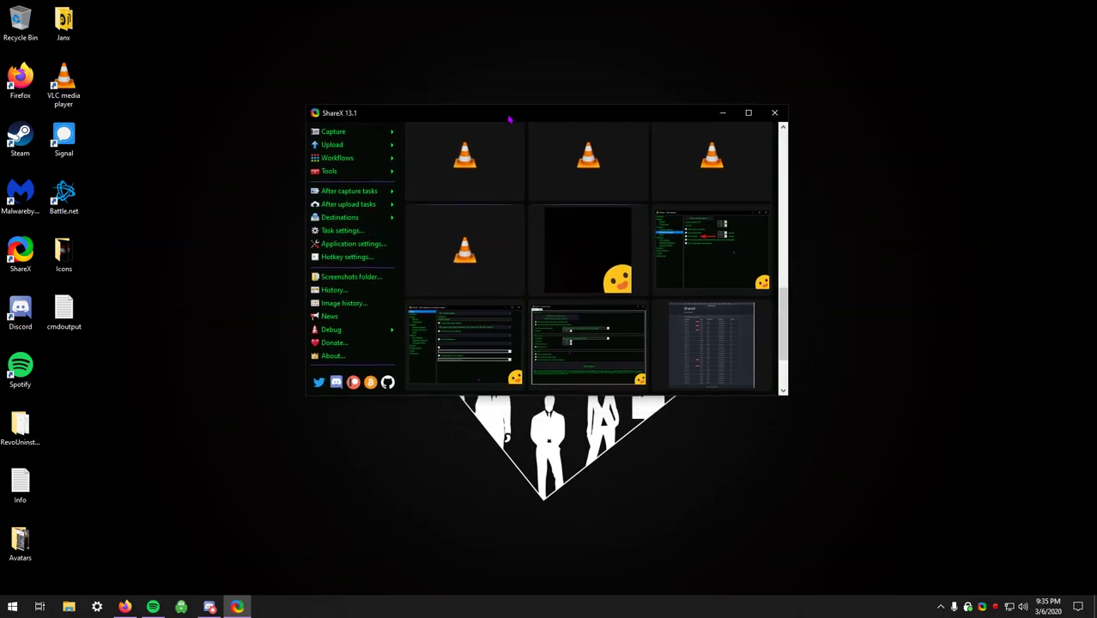
pyautogui.click(378, 258)
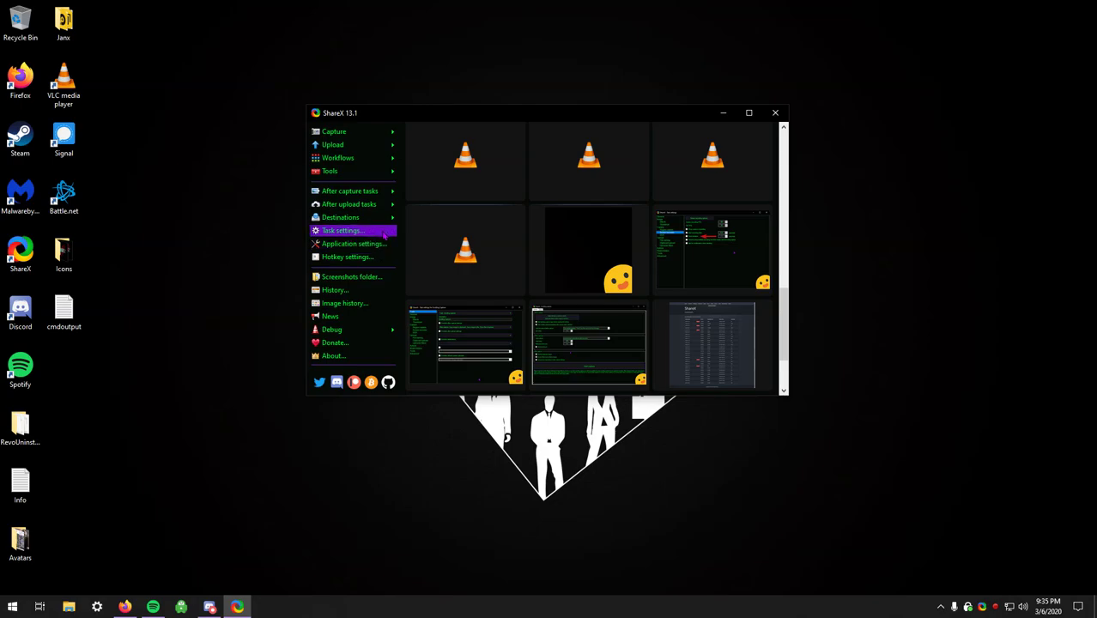
pyautogui.moveTo(544, 117); pyautogui.dragTo(547, 136)
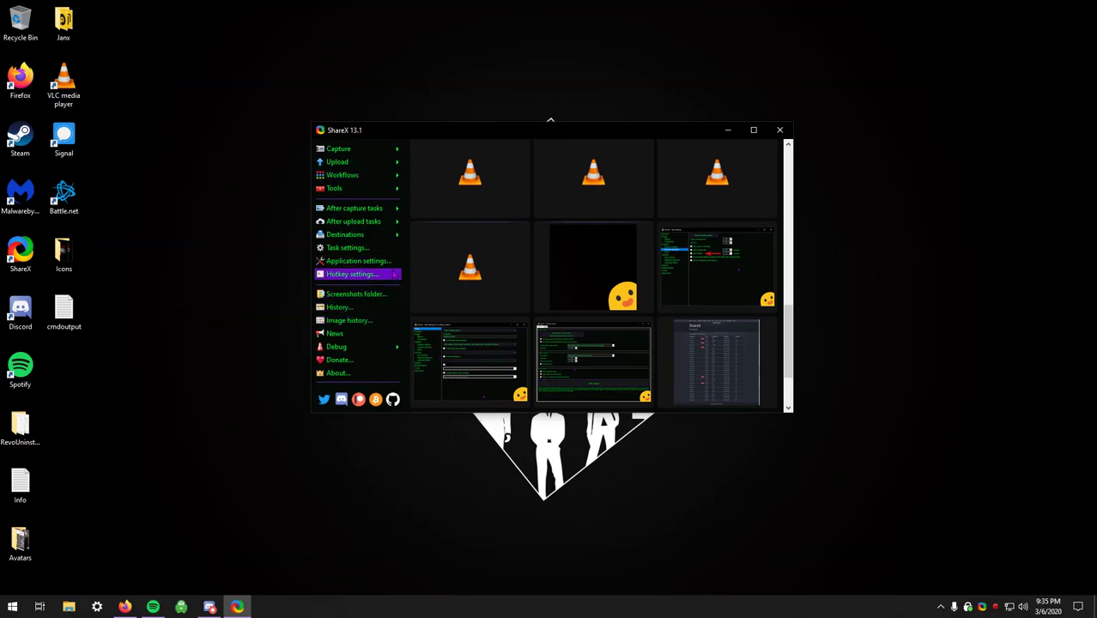
# - Look over the upload destinations, view the custom uploader settings for the Discord webhook, and close that window
pyautogui.moveTo(390, 235)
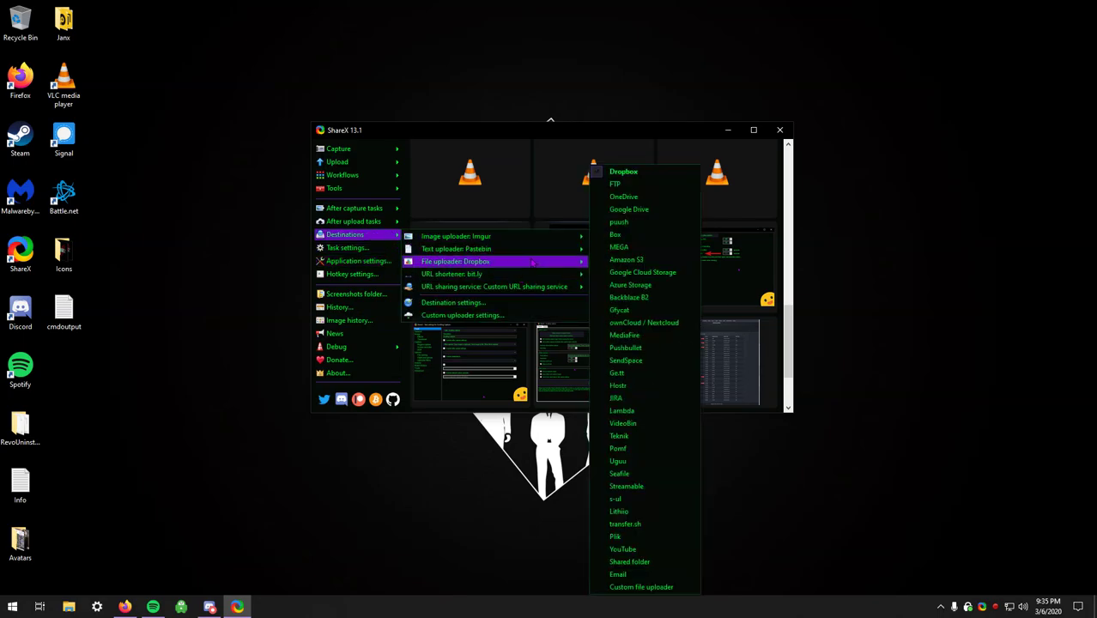
pyautogui.moveTo(558, 243)
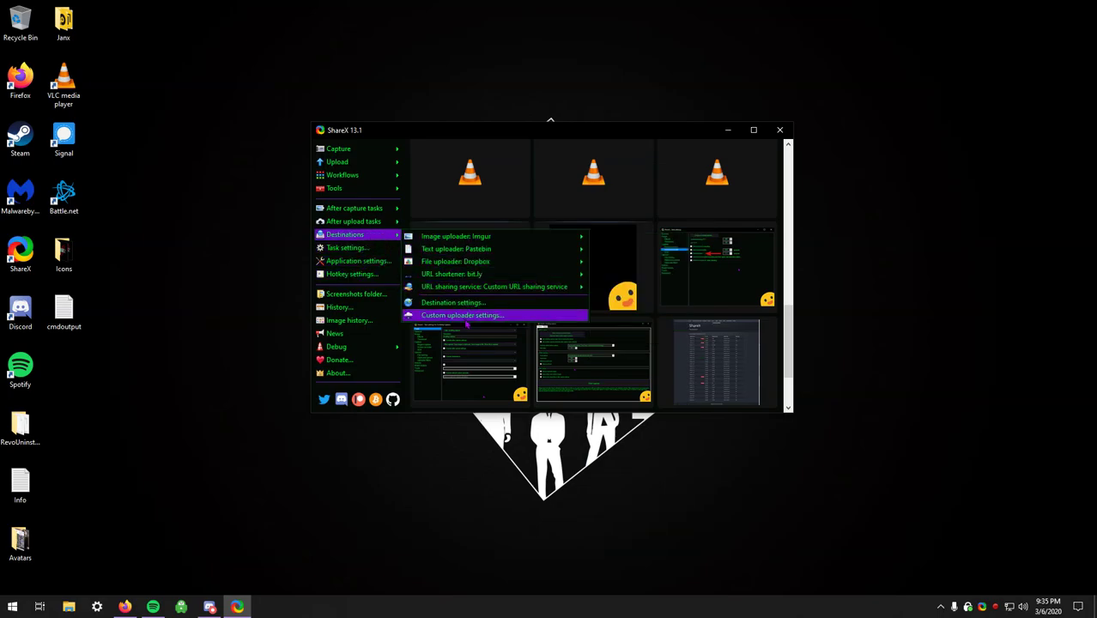
pyautogui.click(469, 315)
pyautogui.moveTo(570, 140)
pyautogui.mouseDown()
pyautogui.moveTo(605, 135)
pyautogui.moveTo(569, 127)
pyautogui.mouseUp()
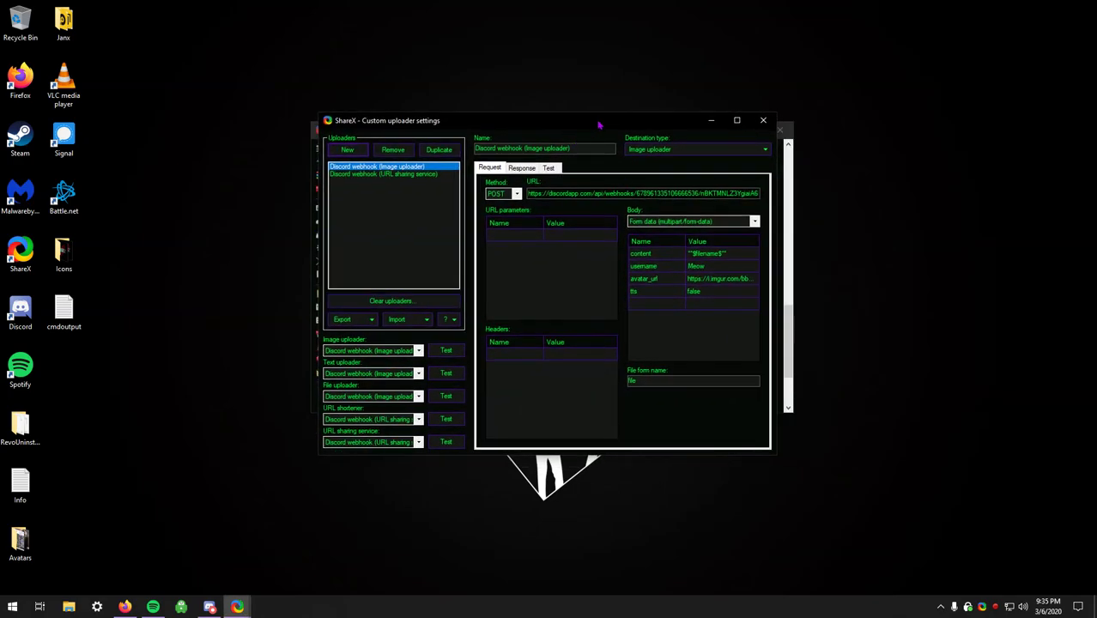
pyautogui.click(763, 121)
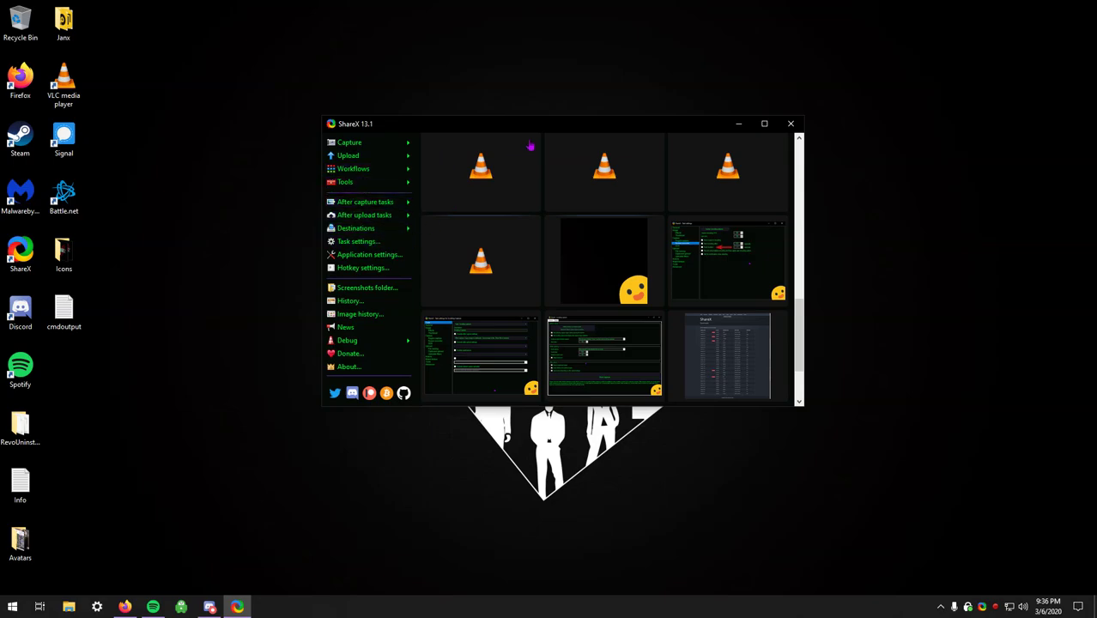
# - Start a region capture, draw a red arrow pointing at the first thumbnail, reposition it, and discard the capture
pyautogui.moveTo(545, 130); pyautogui.dragTo(532, 146)
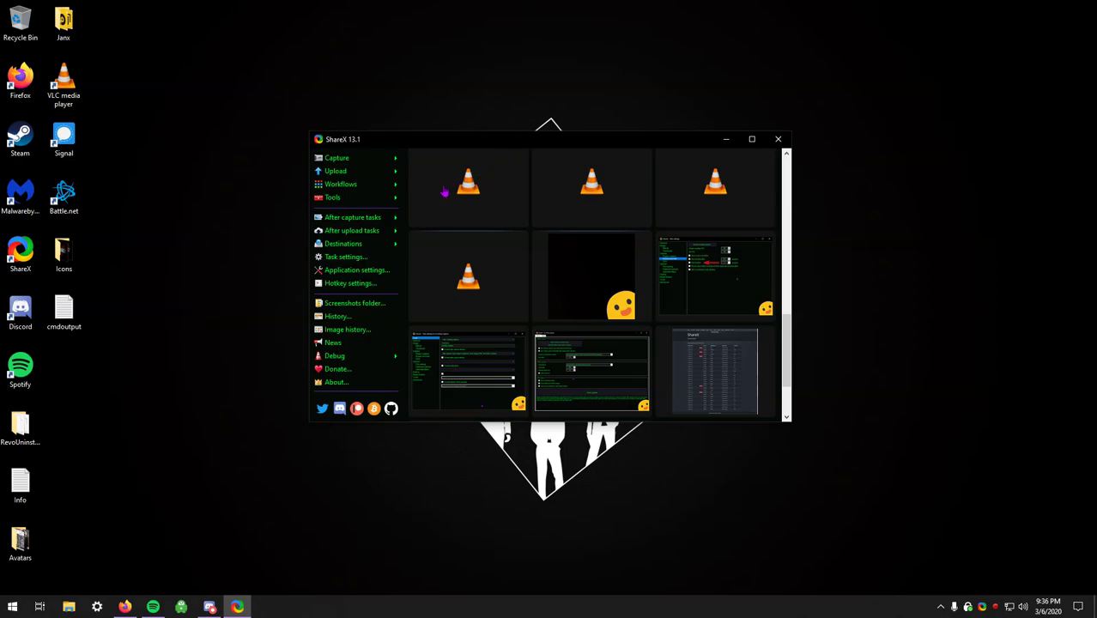
pyautogui.press('ctrl+Print')
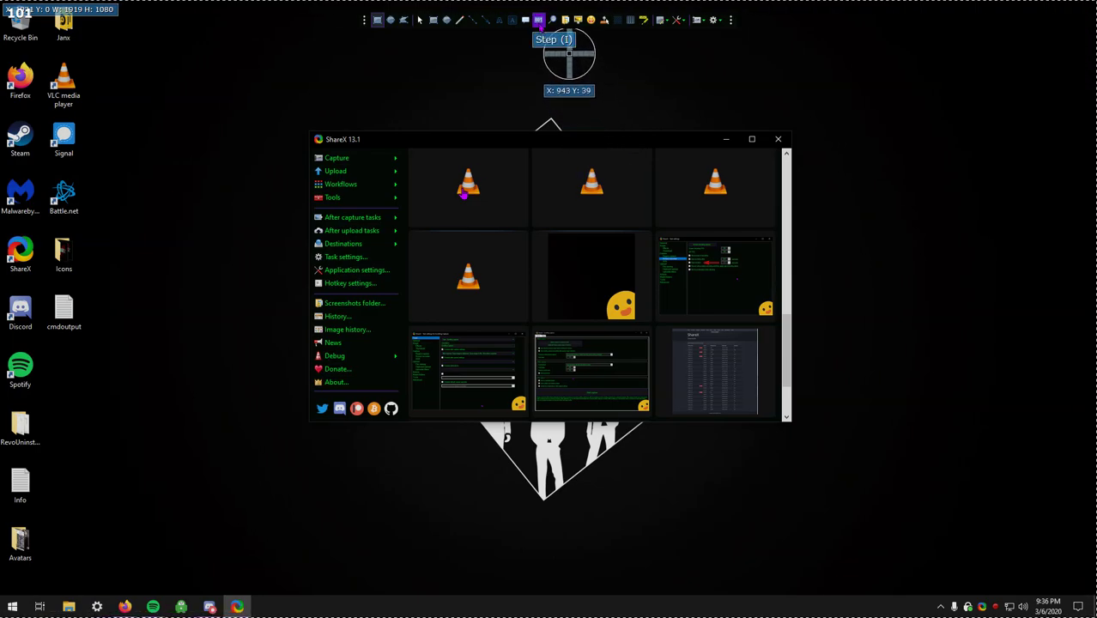
pyautogui.click(486, 19)
pyautogui.moveTo(259, 69)
pyautogui.mouseDown()
pyautogui.moveTo(364, 109)
pyautogui.moveTo(458, 175)
pyautogui.mouseUp()
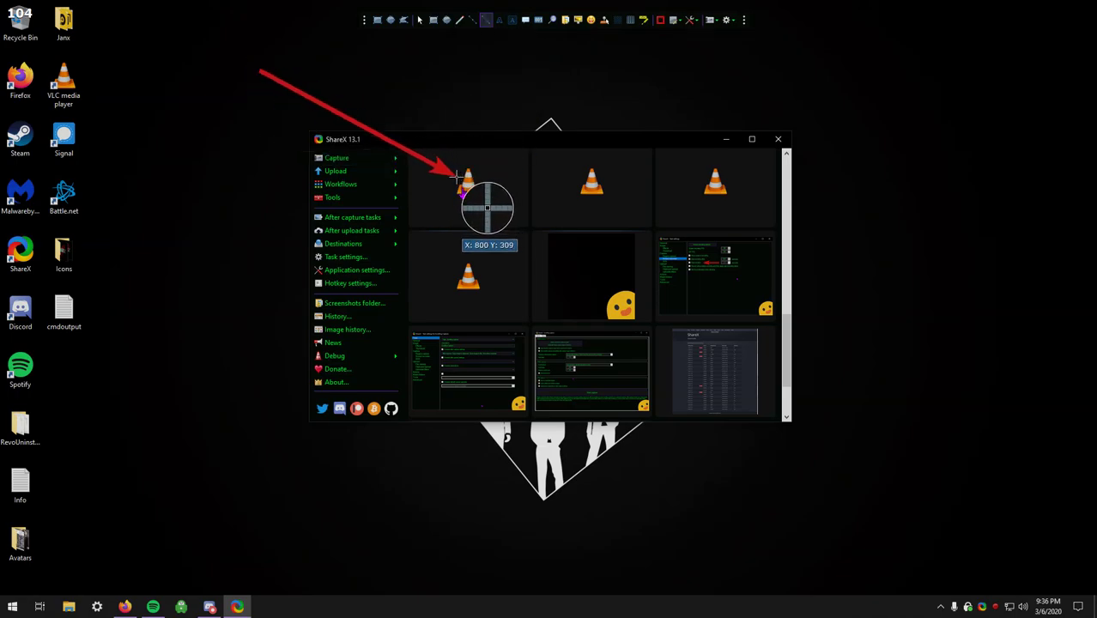
pyautogui.moveTo(413, 139); pyautogui.dragTo(296, 113)
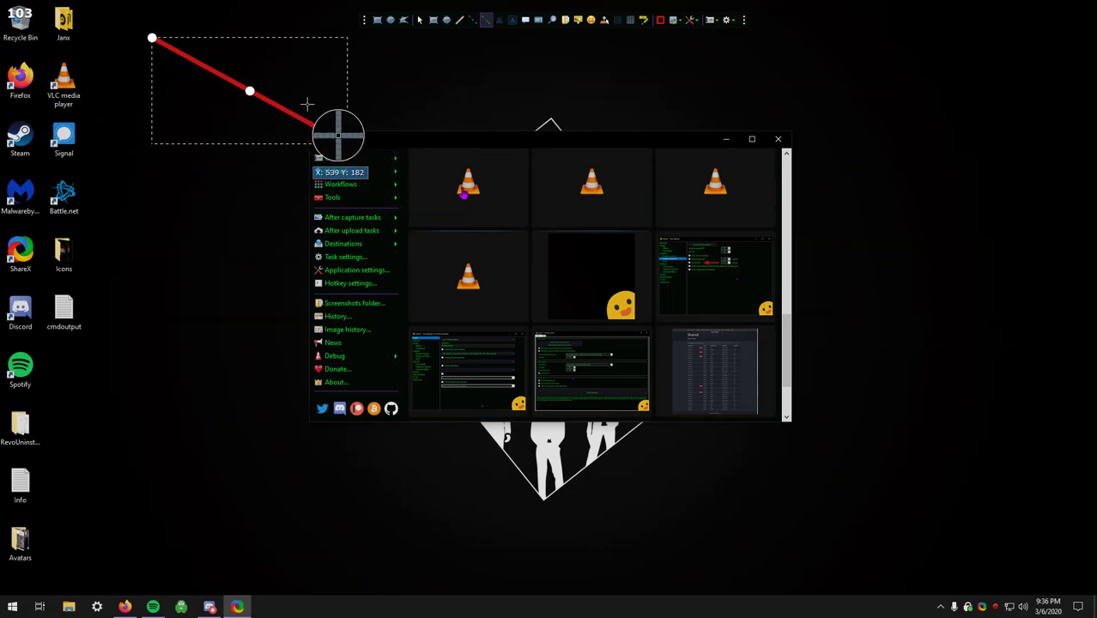
pyautogui.rightClick(309, 107)
pyautogui.rightClick(326, 112)
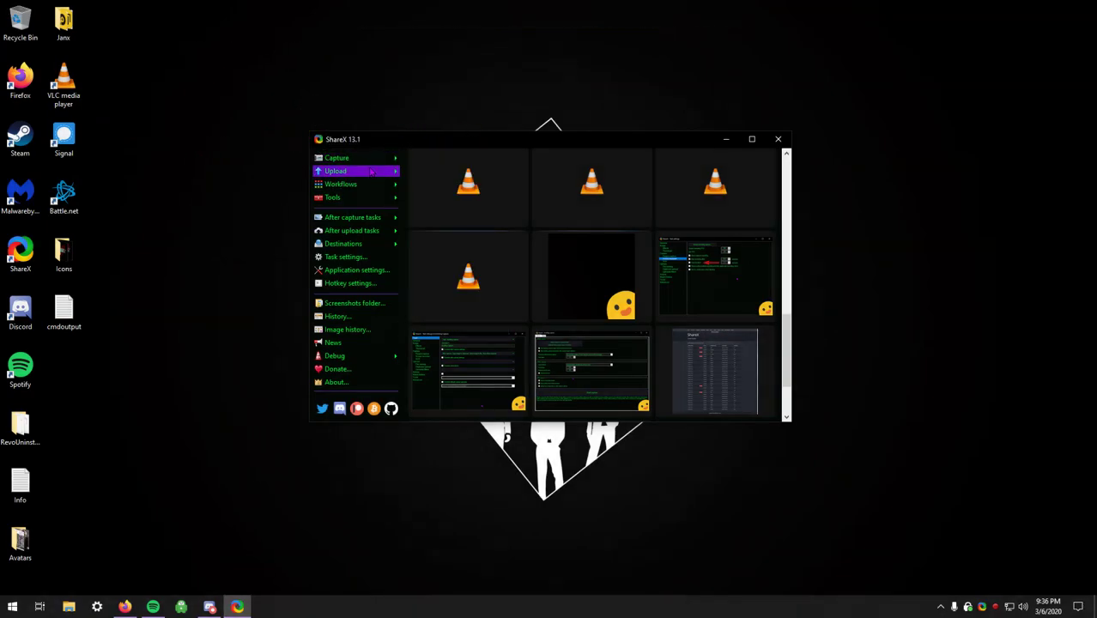
# - Look over ShareX's capture modes, and skim the uploaded images on Imgur in the browser before minimizing it
pyautogui.moveTo(375, 163)
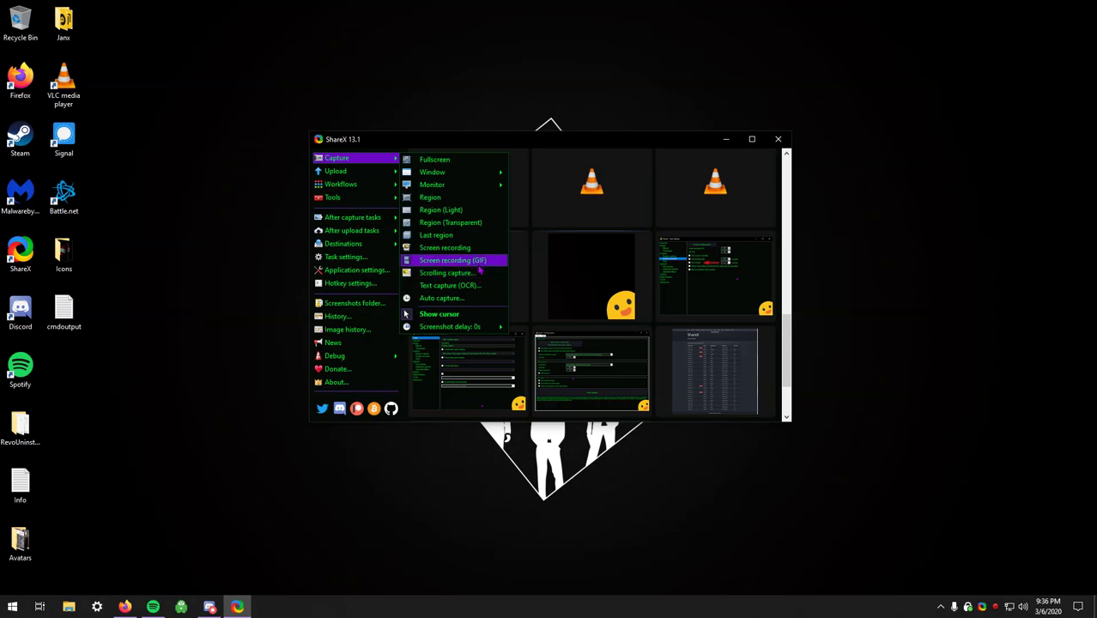
pyautogui.moveTo(534, 142); pyautogui.dragTo(544, 143)
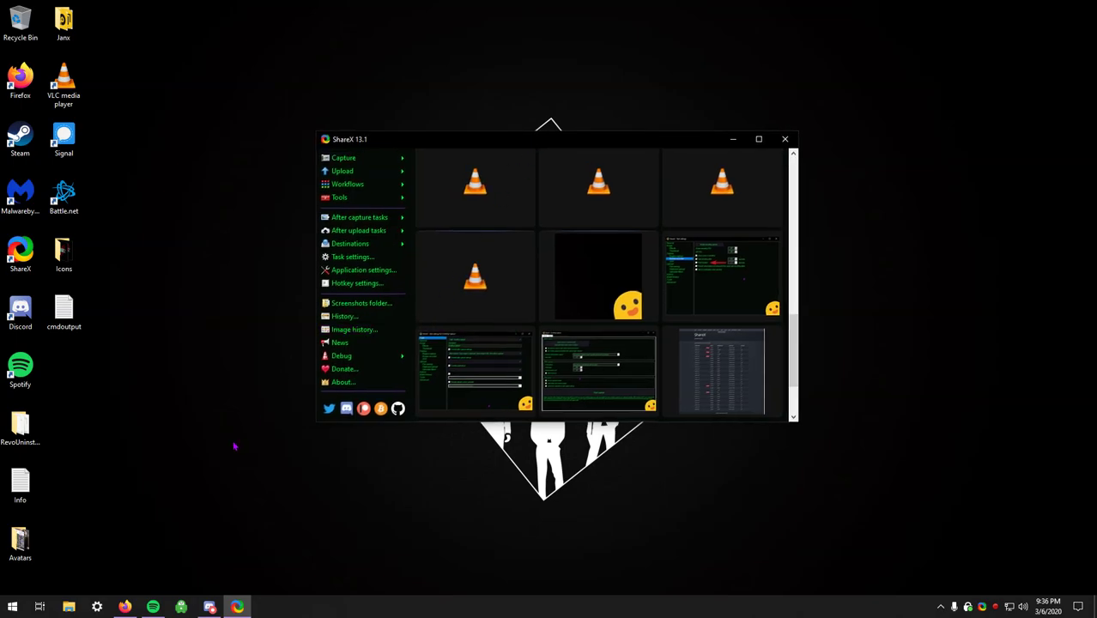
pyautogui.click(125, 607)
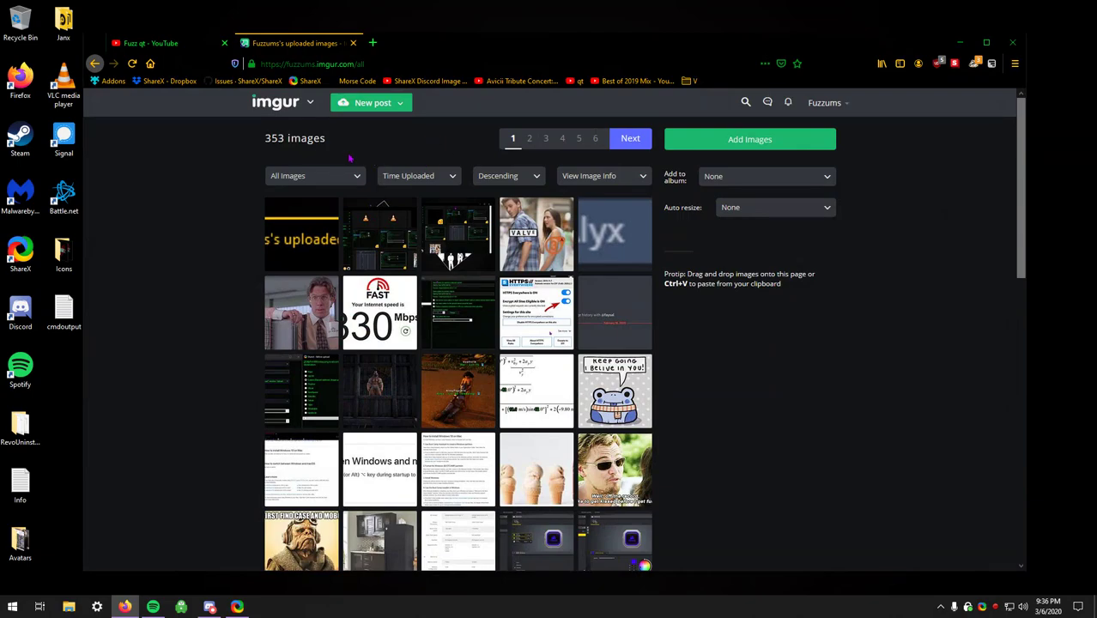
pyautogui.scroll(-8, 300, 257)
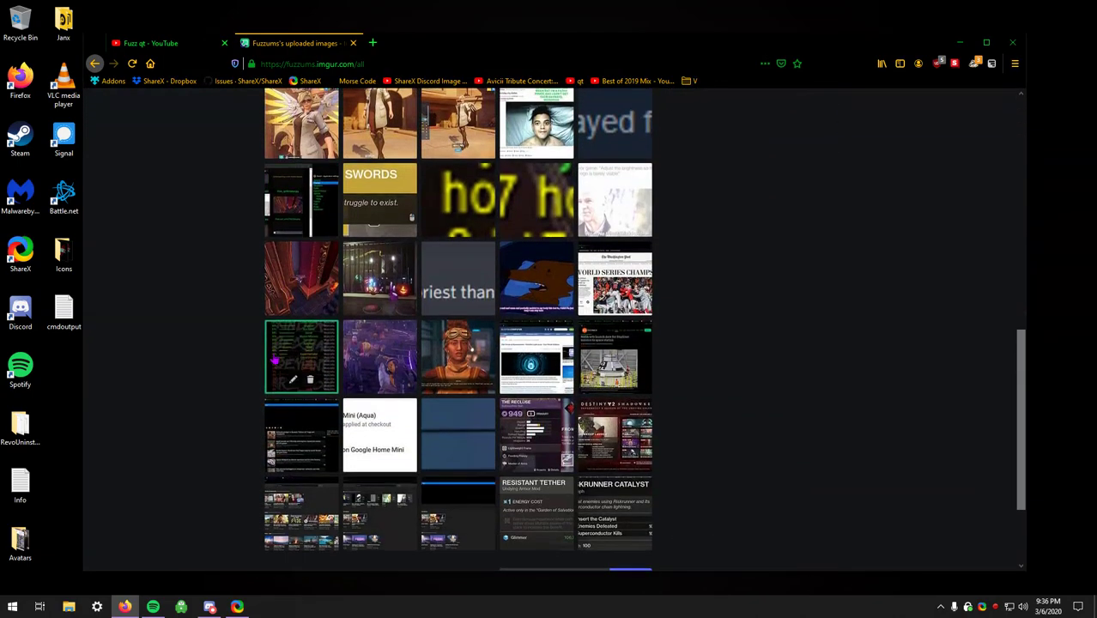
pyautogui.scroll(8, 299, 275)
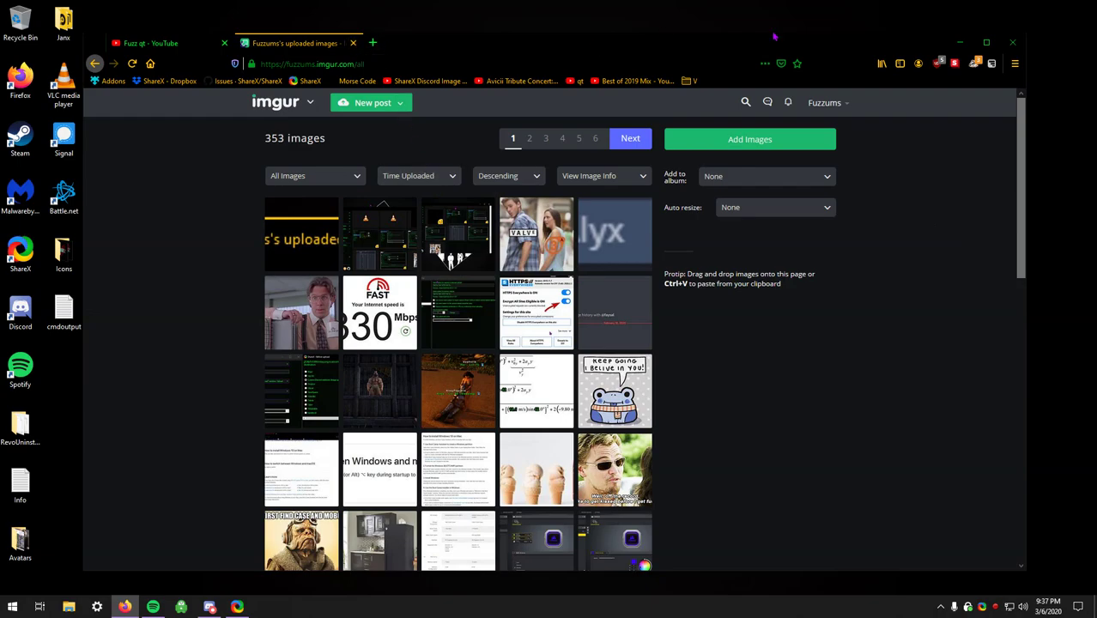
pyautogui.click(959, 42)
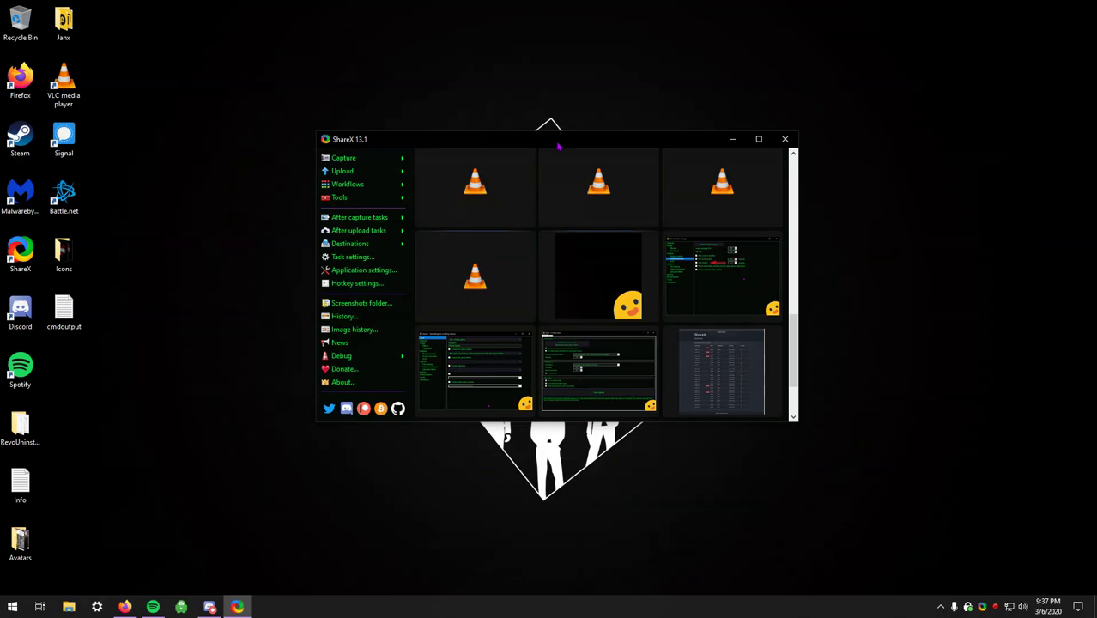
# - Look through the ShareX tools and view the Image splitter before closing it
pyautogui.moveTo(559, 148); pyautogui.dragTo(539, 147)
pyautogui.scroll(-2, 532, 224)
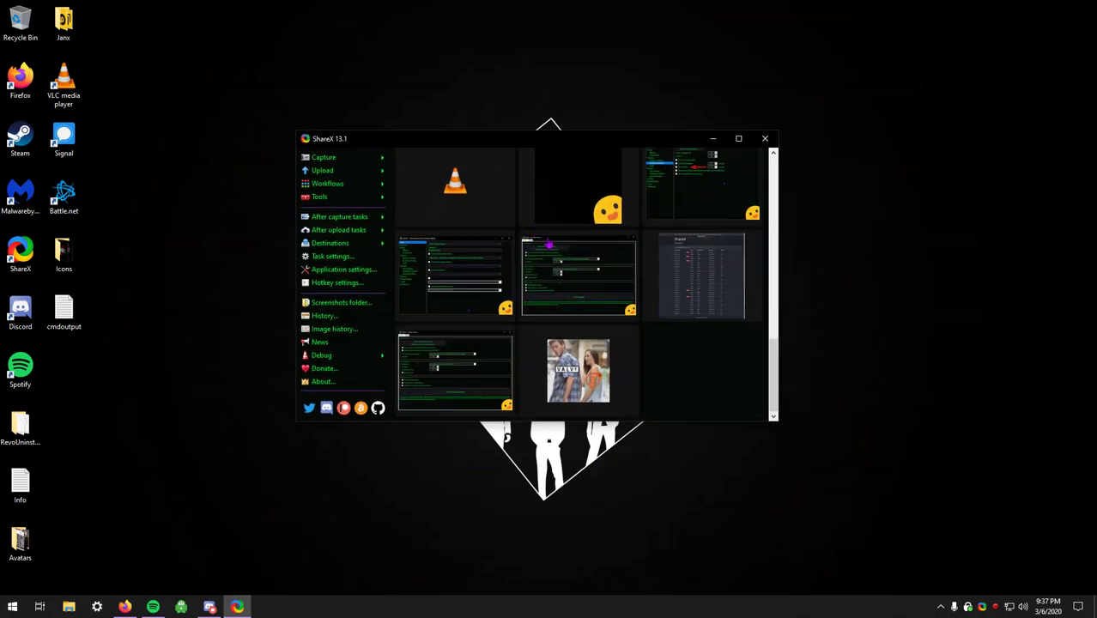
pyautogui.click(347, 200)
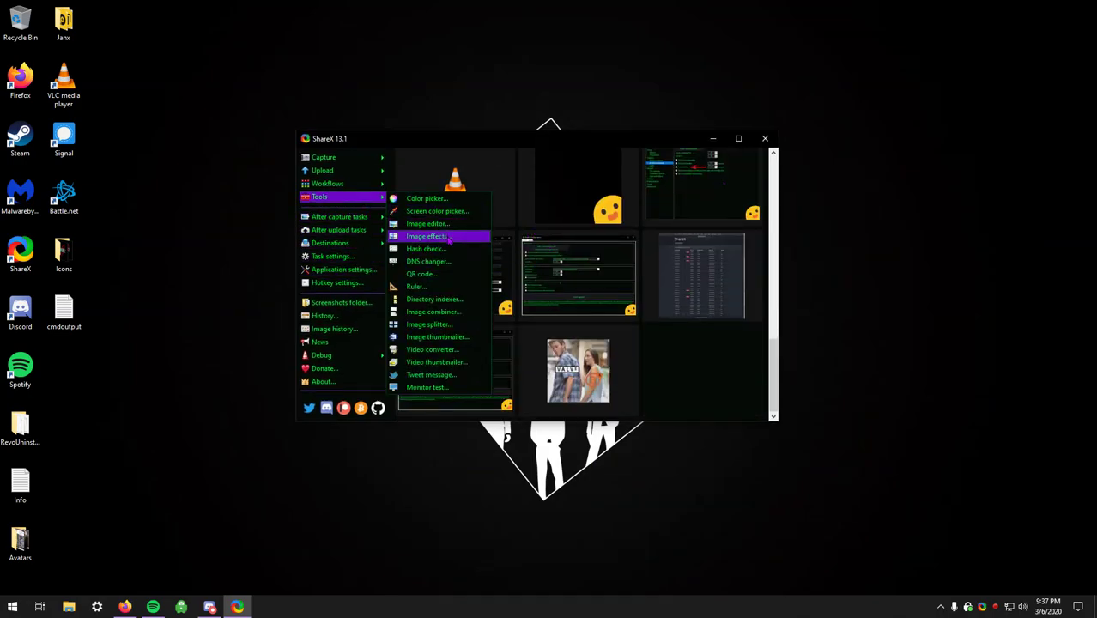
pyautogui.click(462, 325)
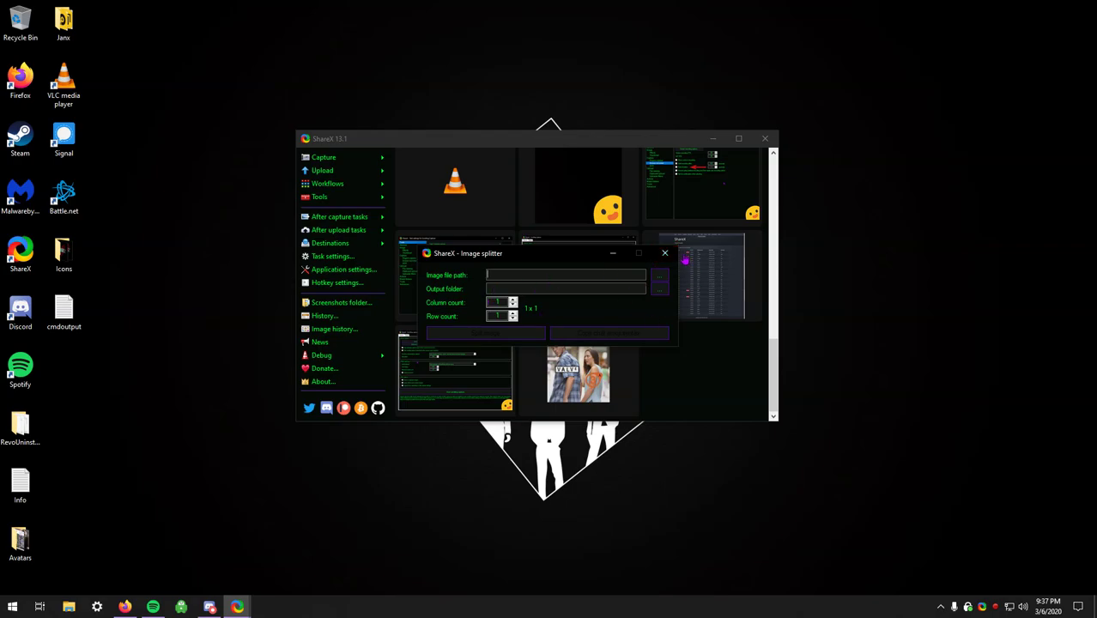
pyautogui.click(665, 252)
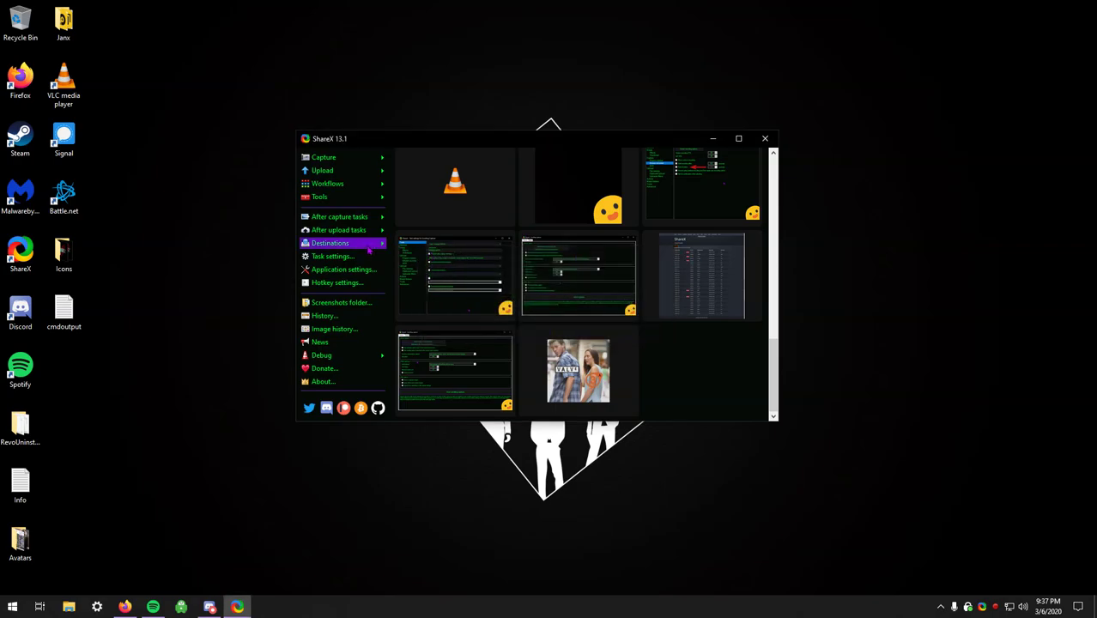
# - View the general page of the task settings and close the window
pyautogui.moveTo(367, 246)
pyautogui.click(365, 258)
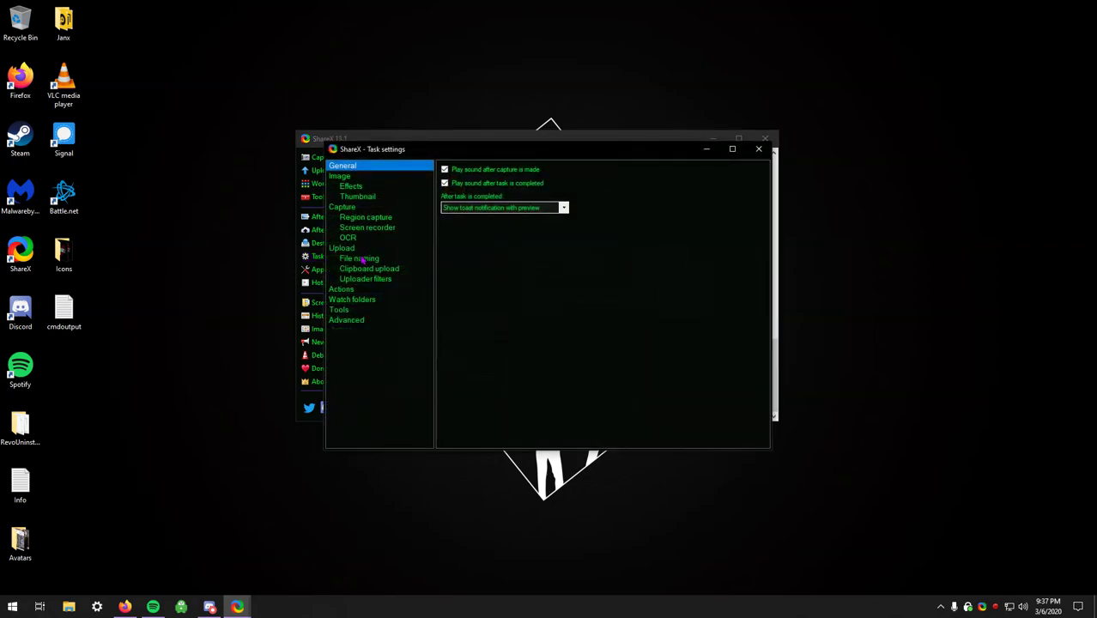
pyautogui.click(759, 149)
# - Review the list of ShareX tools again, then view the Imgur uploads in the browser and minimize it
pyautogui.moveTo(361, 235)
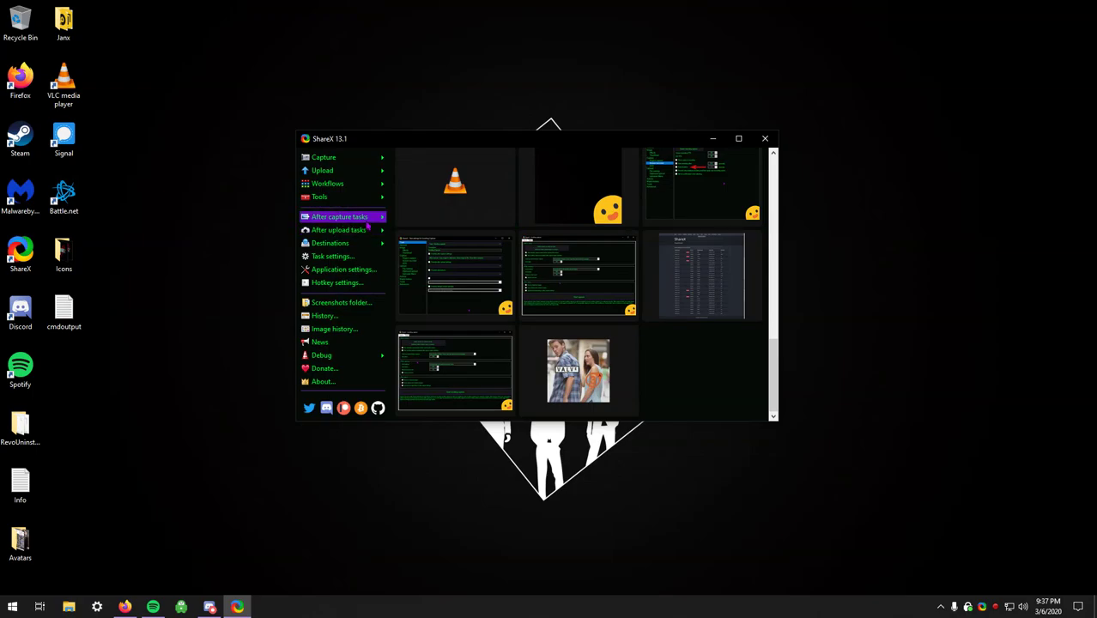
pyautogui.moveTo(365, 200)
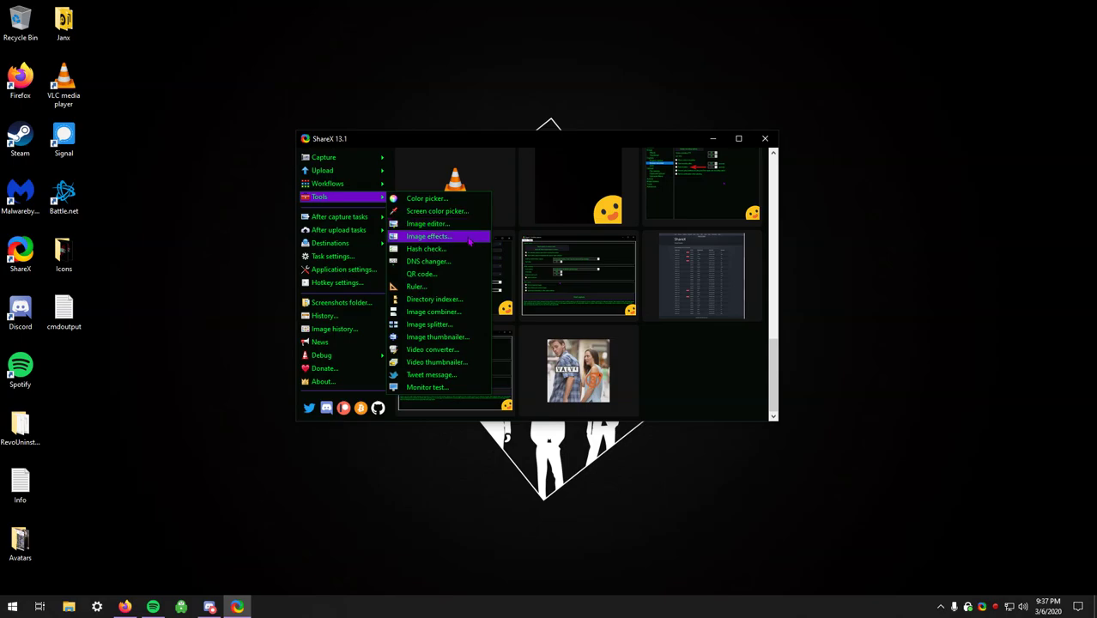
pyautogui.click(175, 576)
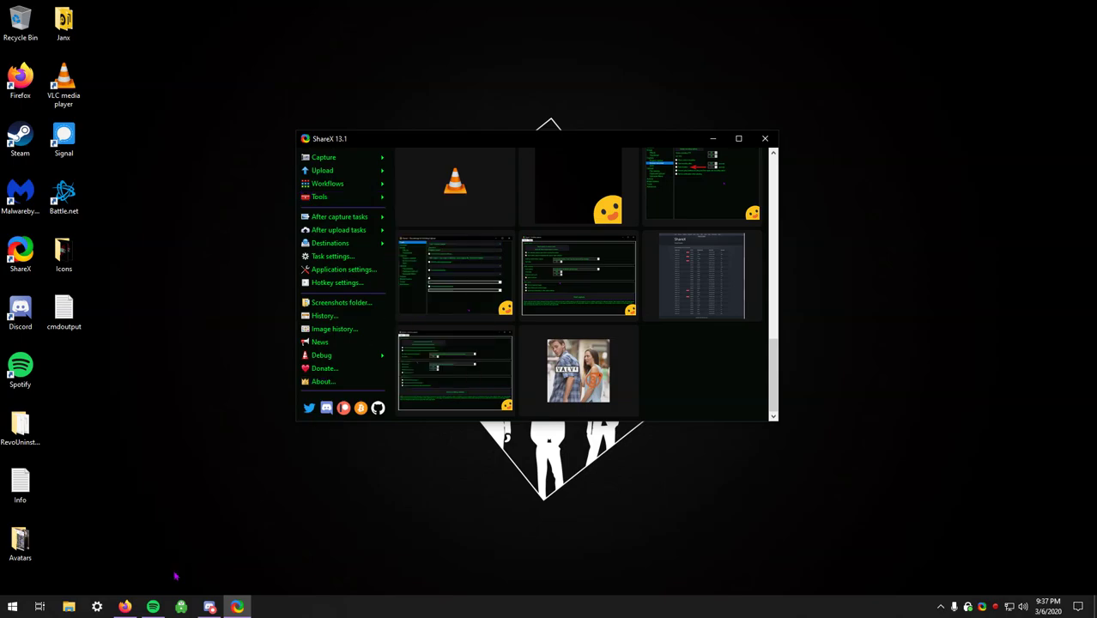
pyautogui.click(124, 607)
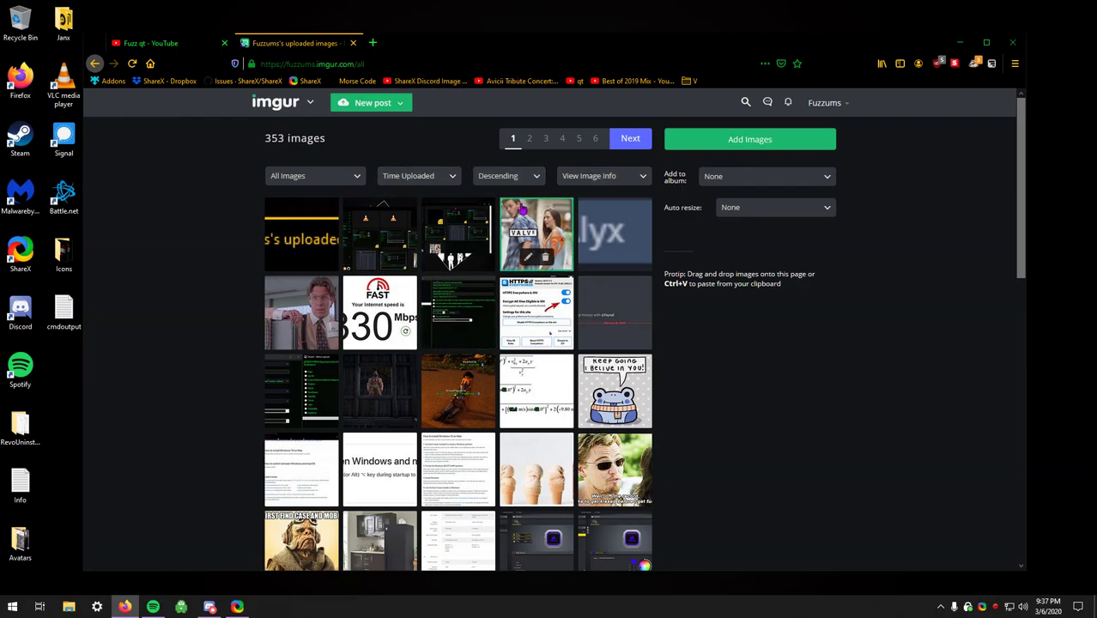
pyautogui.click(952, 43)
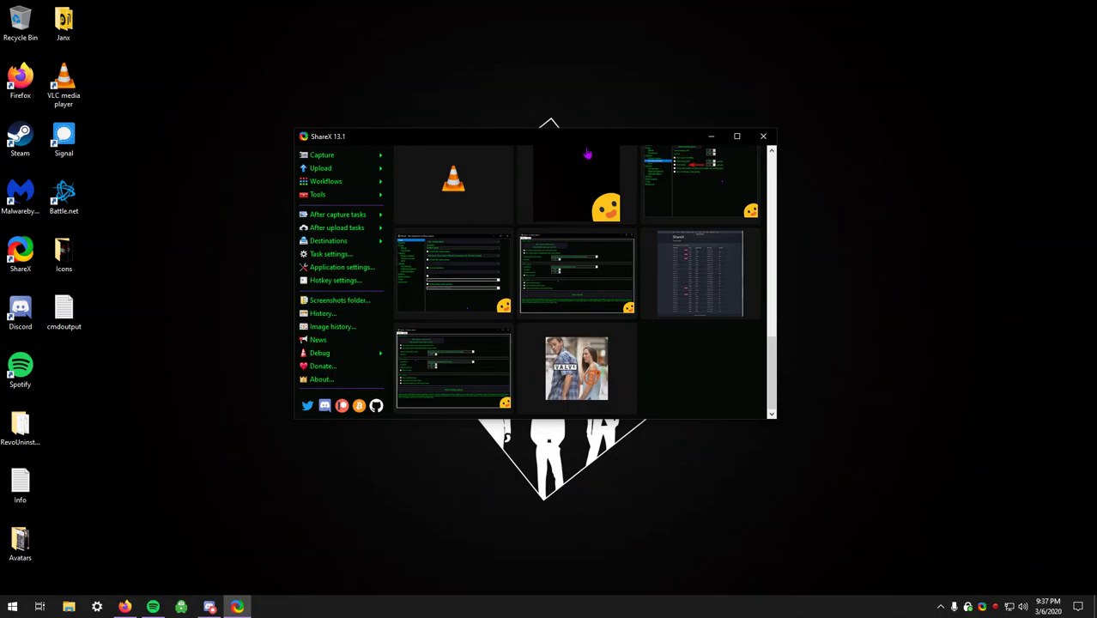
# - Open the application settings and view the colour values of the Dark custom theme
pyautogui.moveTo(589, 145); pyautogui.dragTo(583, 152)
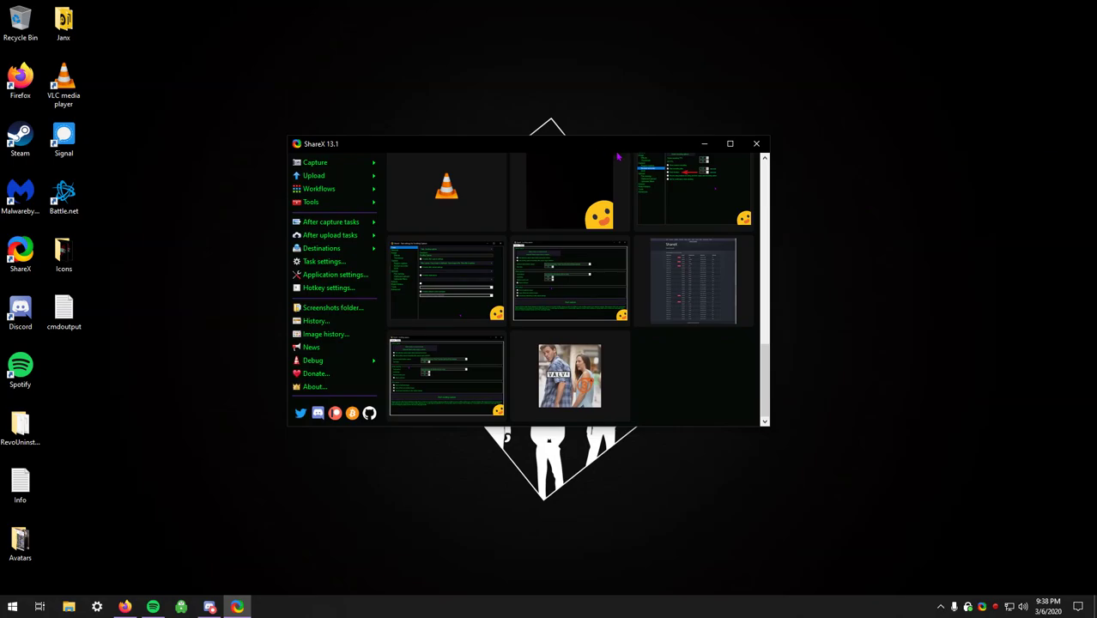
pyautogui.click(353, 277)
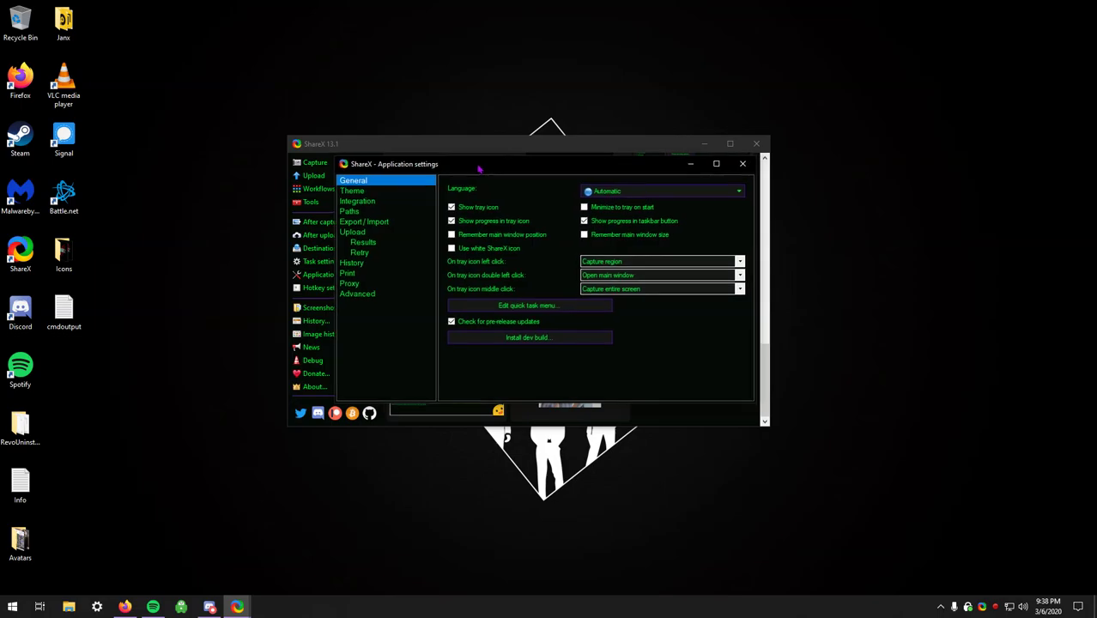
pyautogui.click(359, 190)
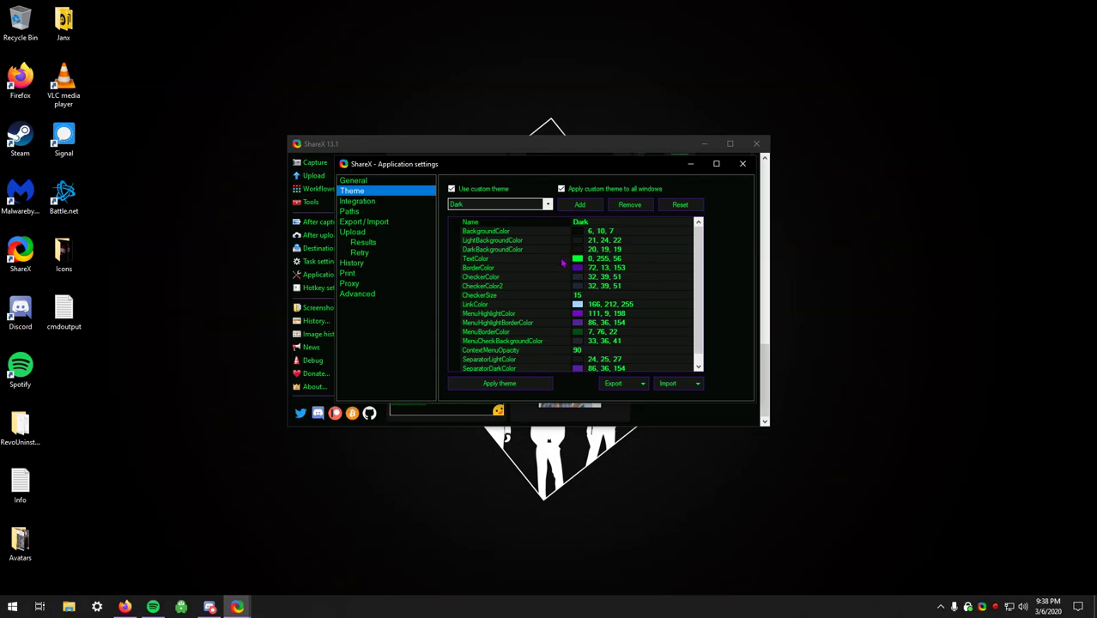
# - Look through the full list of colour properties on the theme page of the application settings
pyautogui.click(560, 188)
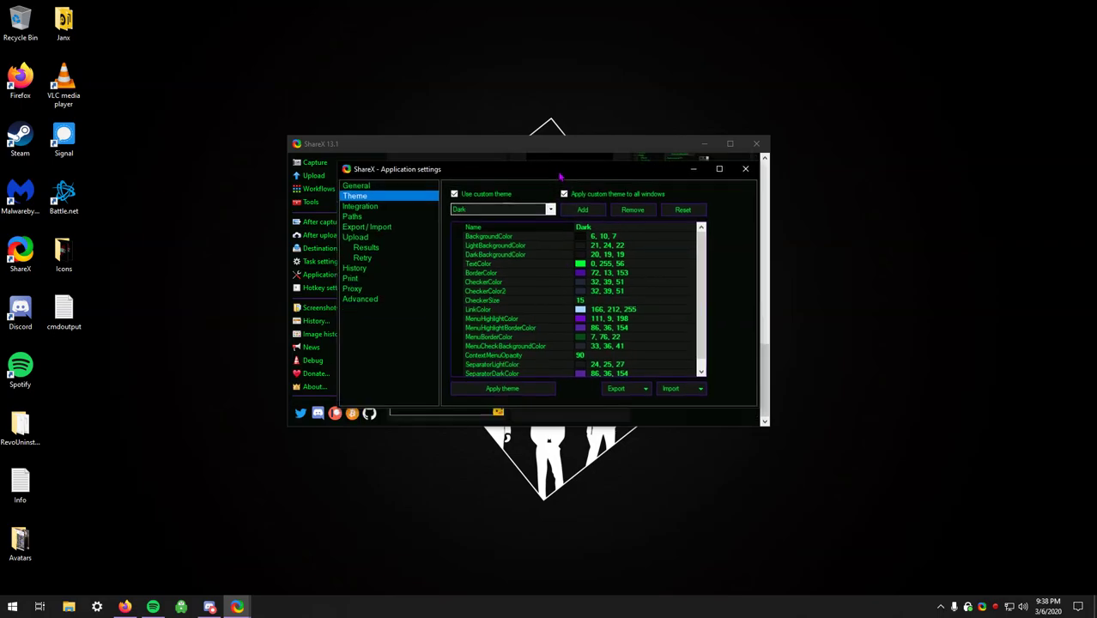
pyautogui.scroll(-1, 618, 298)
pyautogui.scroll(1, 615, 321)
pyautogui.scroll(-1, 631, 324)
pyautogui.scroll(1, 632, 324)
pyautogui.moveTo(625, 177); pyautogui.dragTo(610, 171)
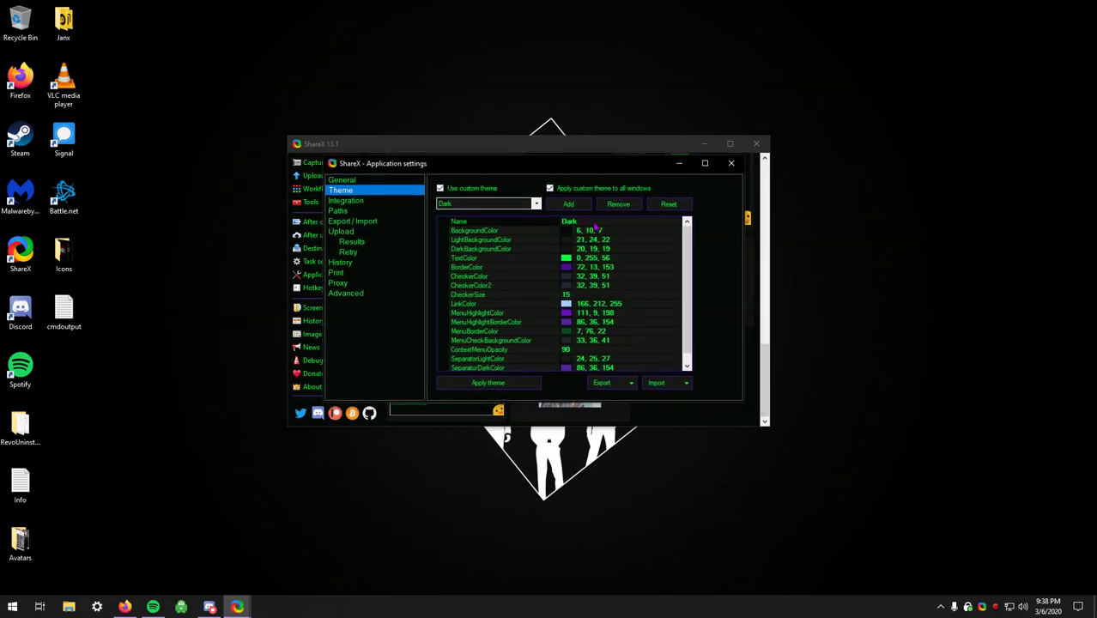
pyautogui.scroll(-1, 655, 274)
pyautogui.scroll(1, 642, 296)
pyautogui.moveTo(524, 173); pyautogui.dragTo(526, 177)
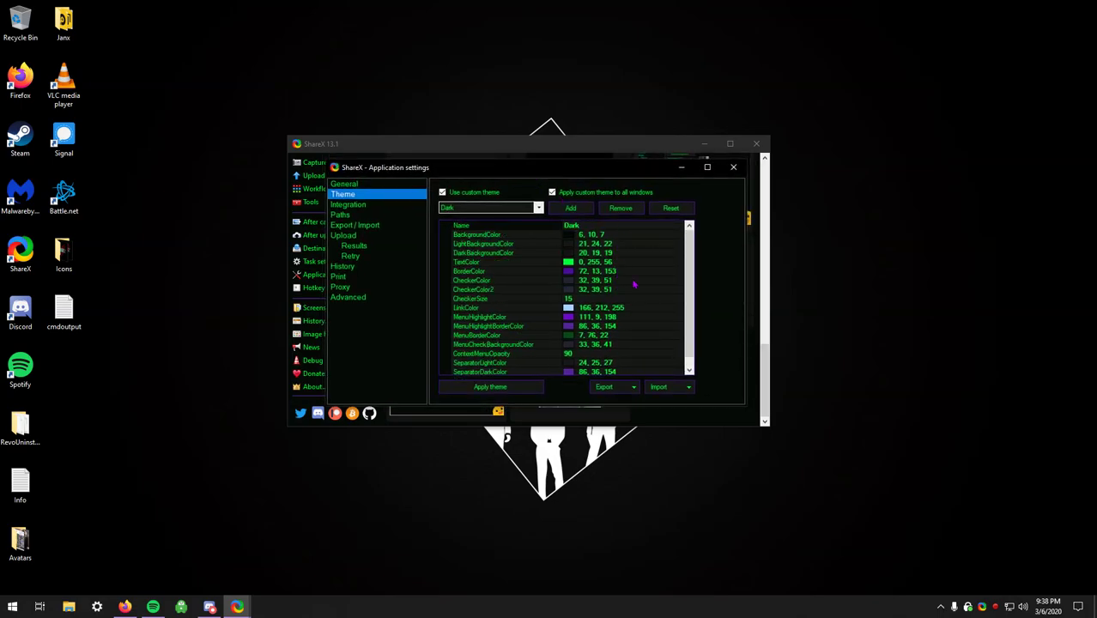
# - Review the advanced application settings from the Application group down to the Upload group
pyautogui.click(372, 300)
pyautogui.scroll(-5, 583, 291)
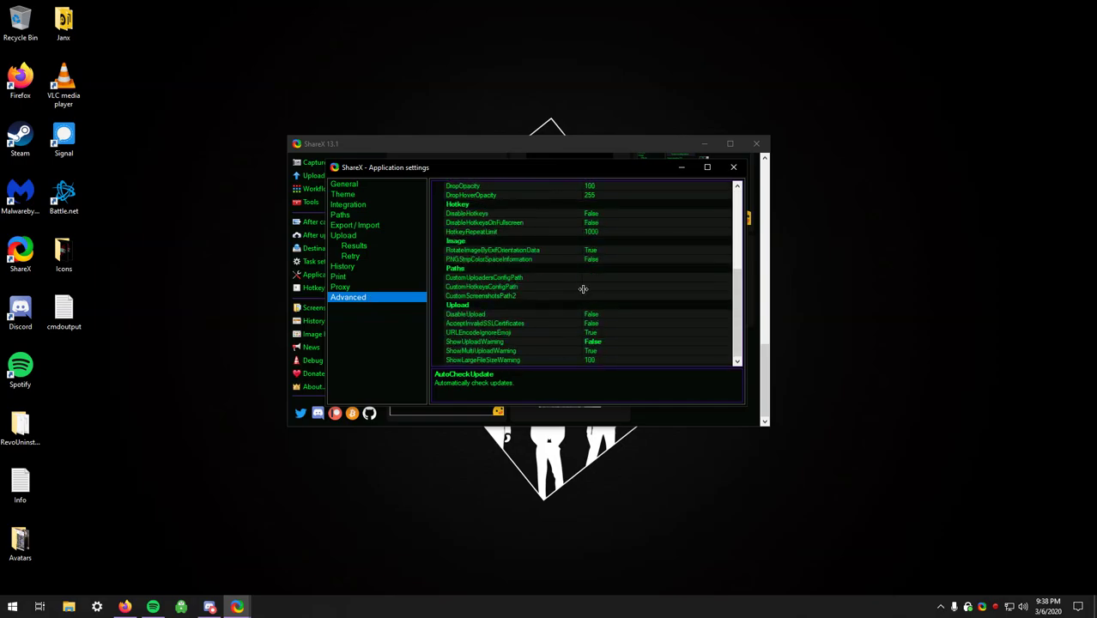
pyautogui.scroll(5, 587, 319)
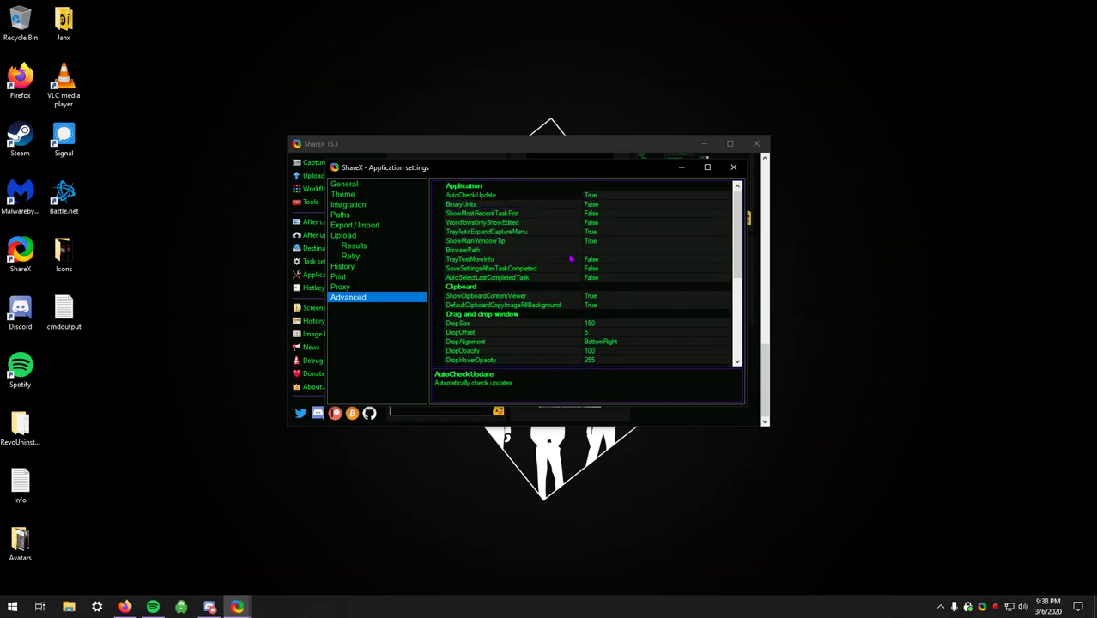
pyautogui.moveTo(562, 168); pyautogui.dragTo(554, 170)
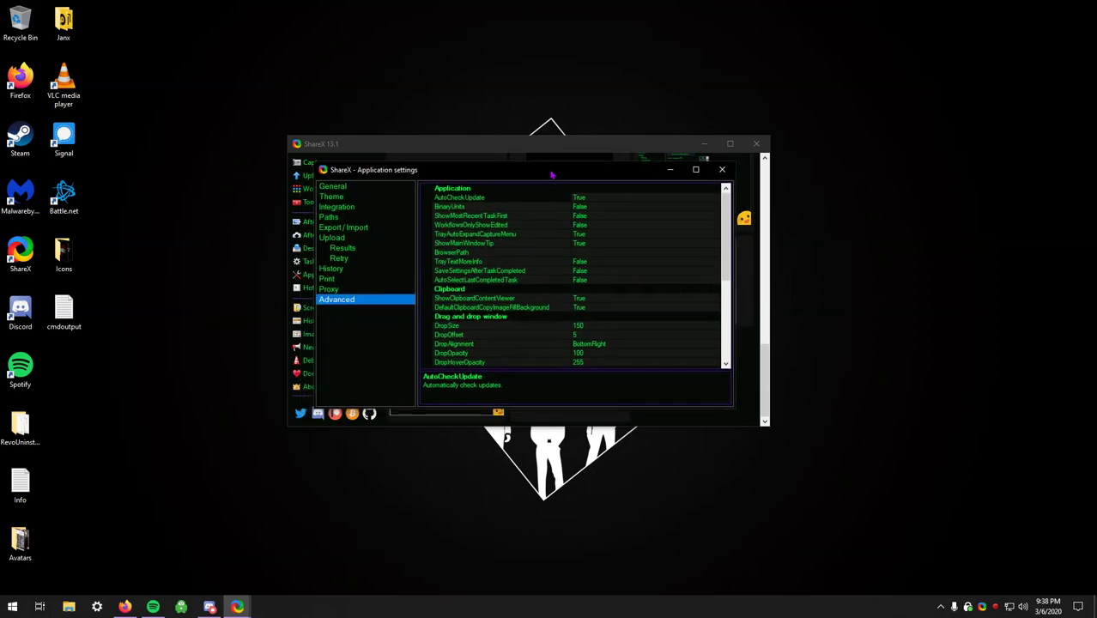
pyautogui.scroll(-5, 550, 273)
pyautogui.scroll(-1, 550, 273)
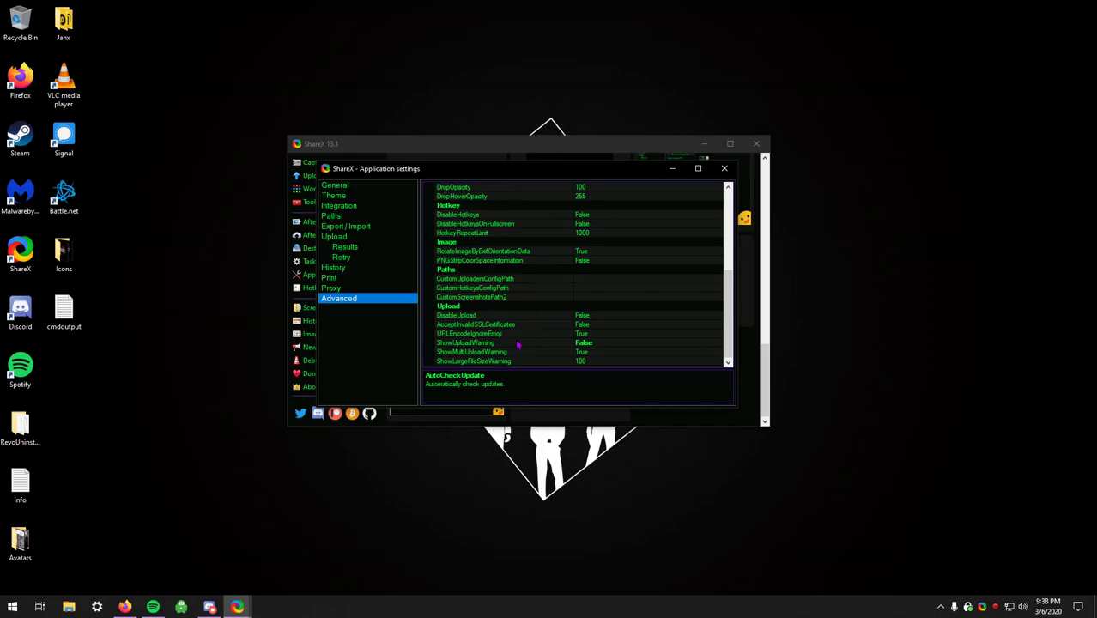
pyautogui.scroll(8, 518, 344)
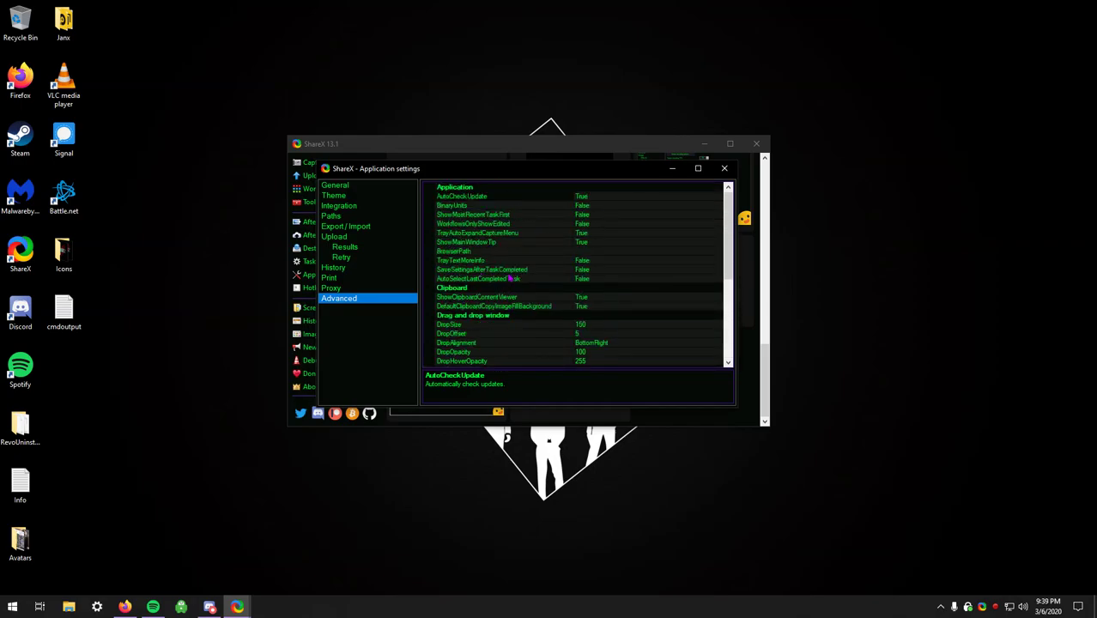
pyautogui.scroll(-6, 512, 278)
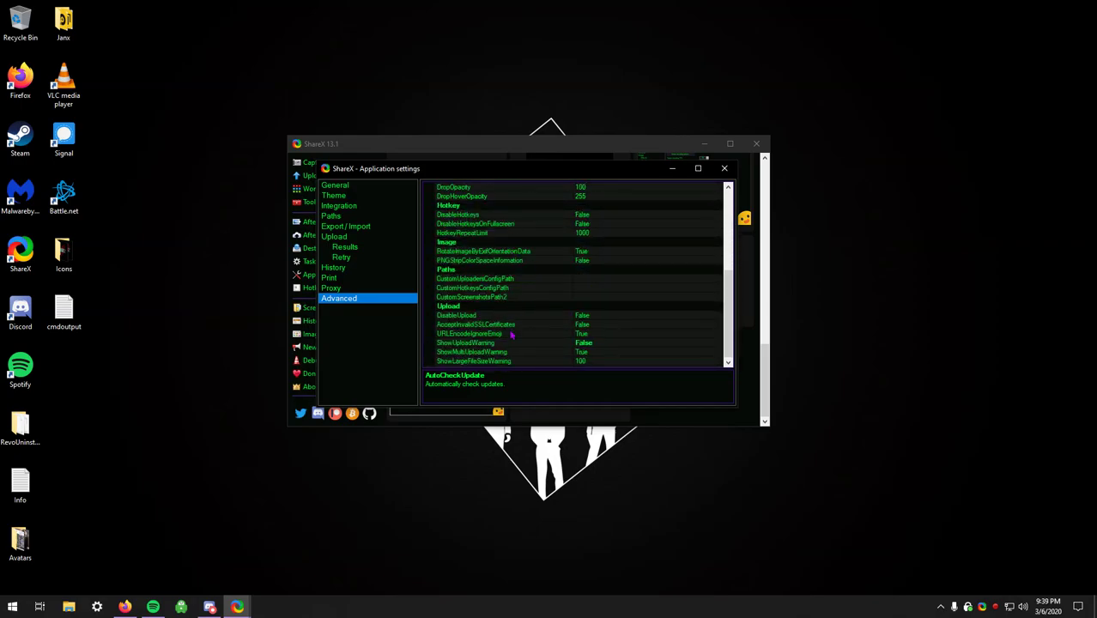
# - Look through the Proxy, Print, History, Retry, Results and Upload pages of the application settings
pyautogui.click(359, 289)
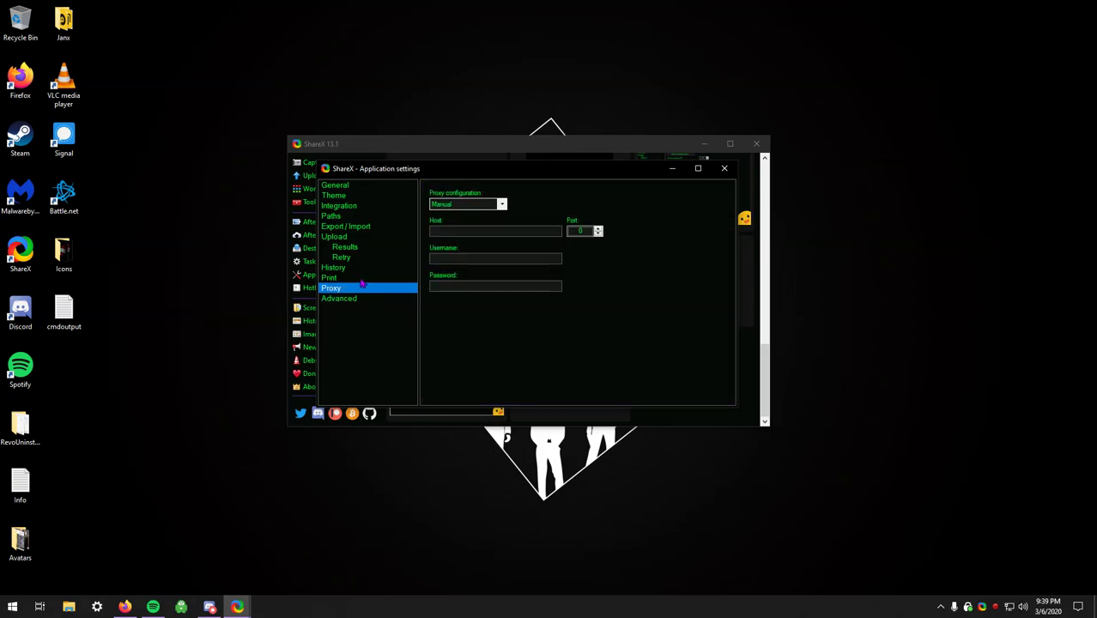
pyautogui.click(371, 278)
pyautogui.click(384, 267)
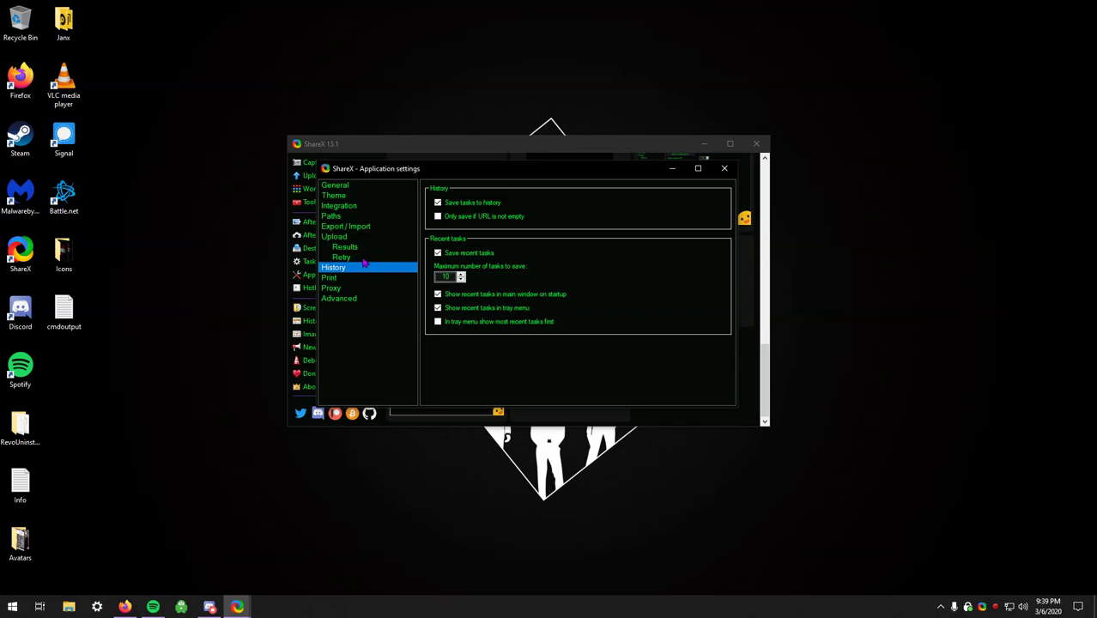
pyautogui.click(368, 258)
pyautogui.click(370, 249)
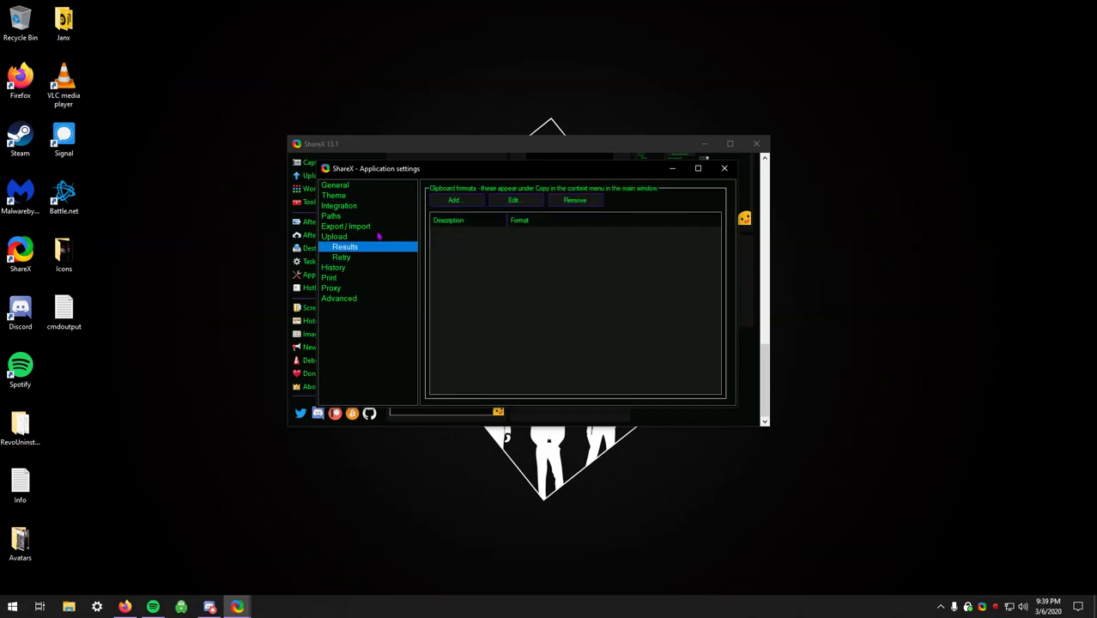
pyautogui.click(377, 237)
pyautogui.moveTo(545, 170)
pyautogui.mouseDown()
pyautogui.moveTo(531, 167)
pyautogui.moveTo(551, 176)
pyautogui.mouseUp()
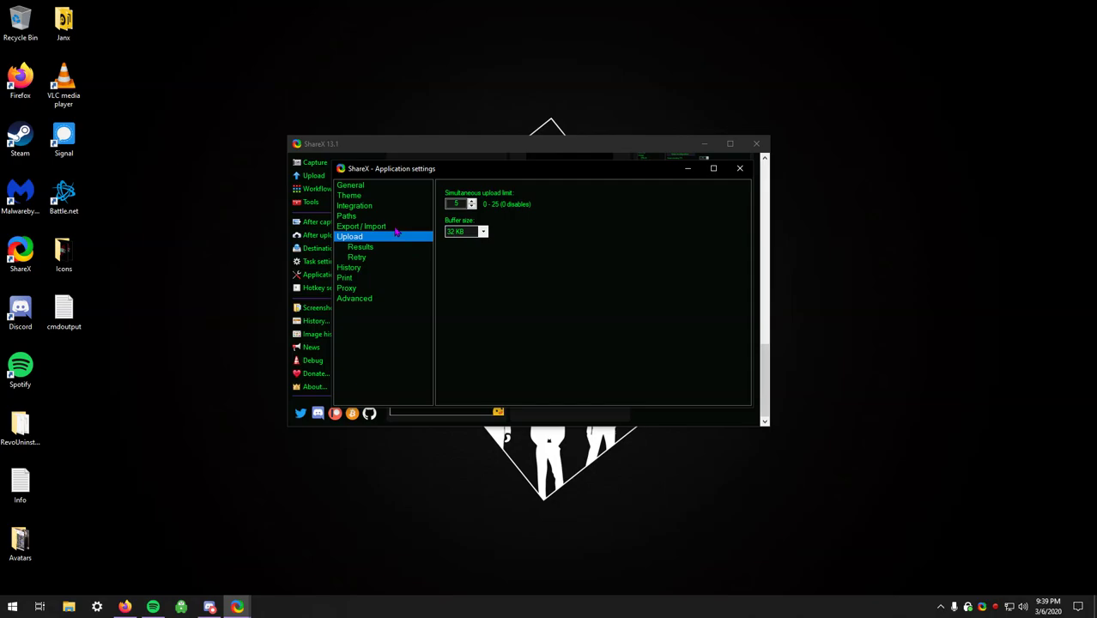
# - Review the advanced application settings again, followed by the upload Retry and Results pages
pyautogui.click(367, 300)
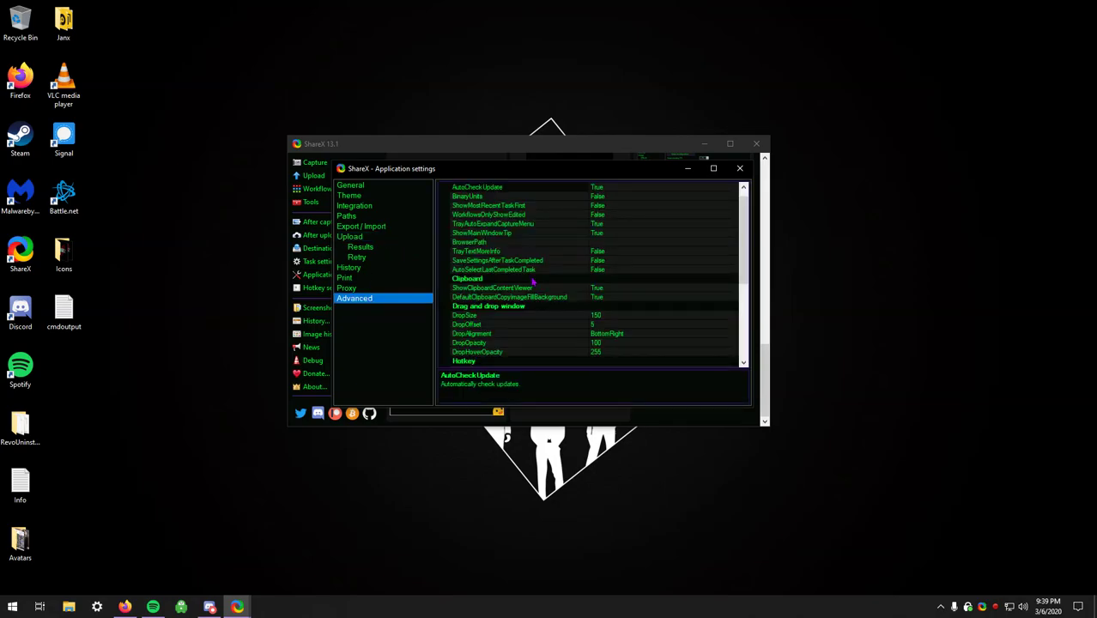
pyautogui.scroll(-2, 573, 281)
pyautogui.scroll(-2, 580, 282)
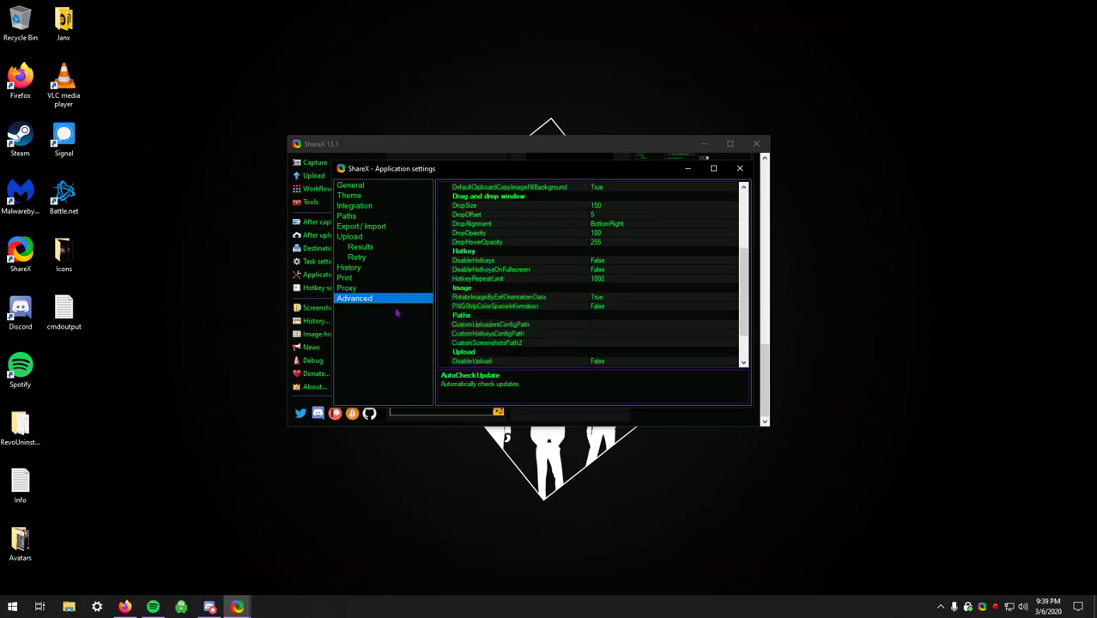
pyautogui.scroll(4, 575, 300)
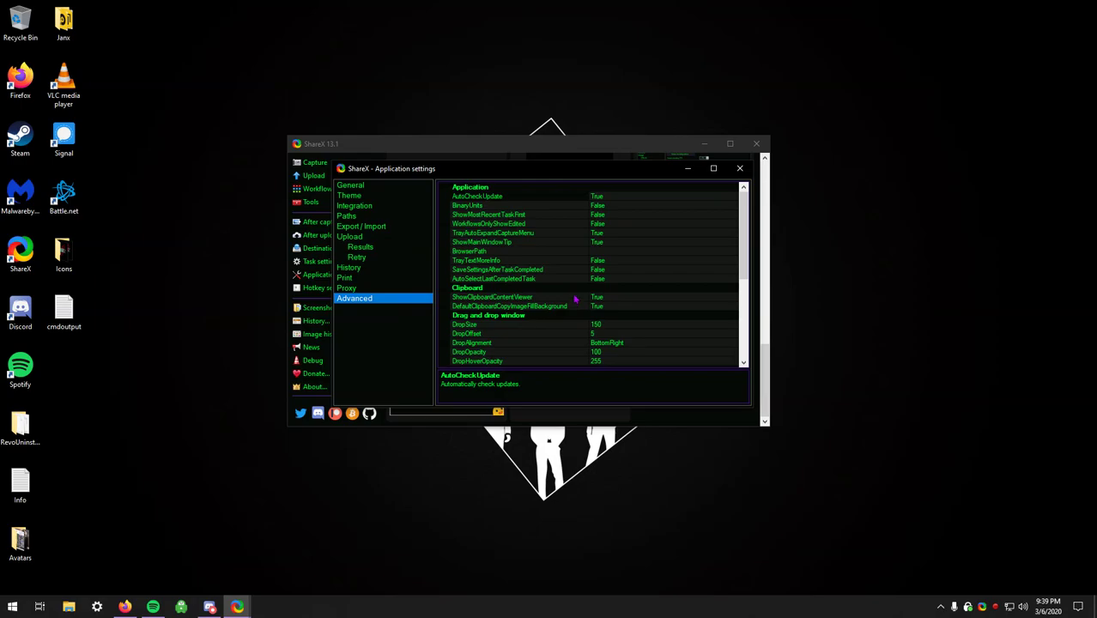
pyautogui.click(387, 257)
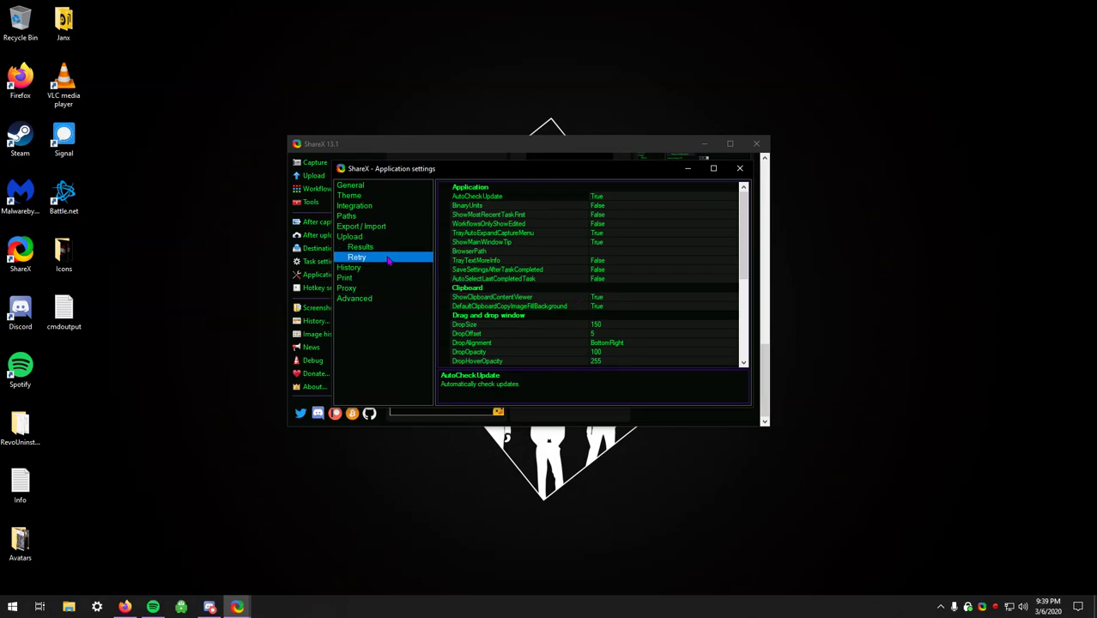
pyautogui.click(386, 249)
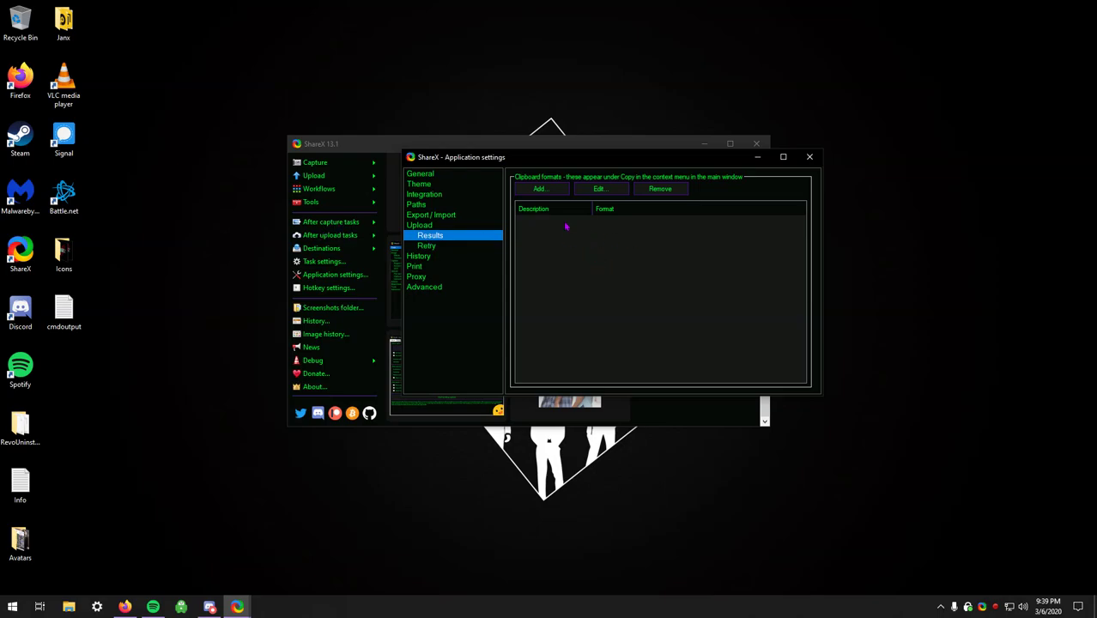
# - View the Upload and Export / Import pages and return to the clipboard formats on the Results page
pyautogui.click(458, 225)
pyautogui.click(456, 216)
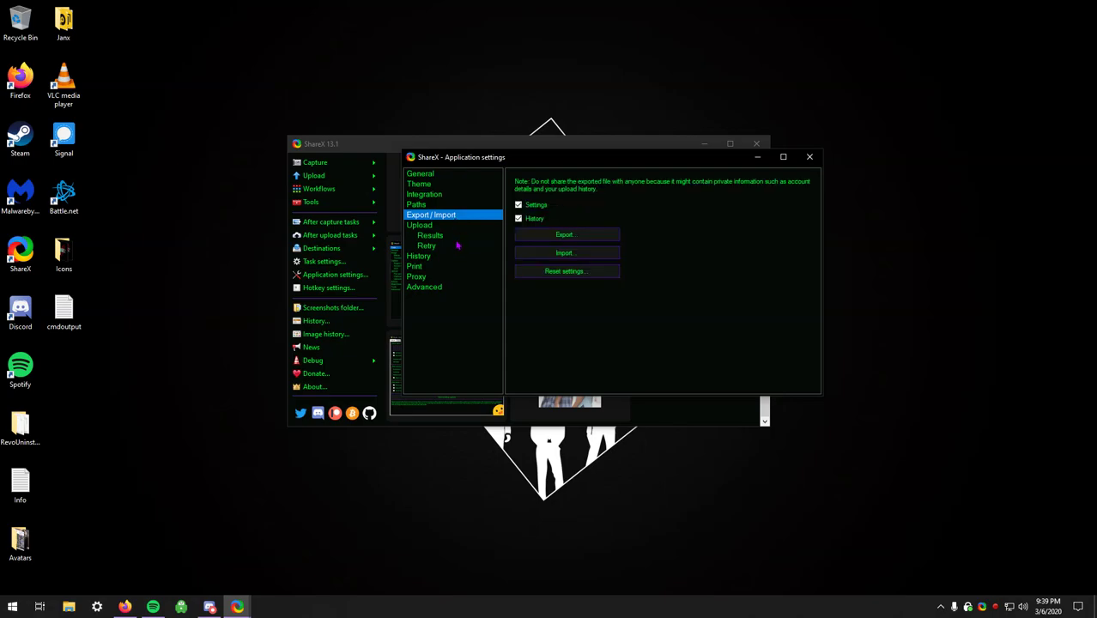
pyautogui.click(456, 238)
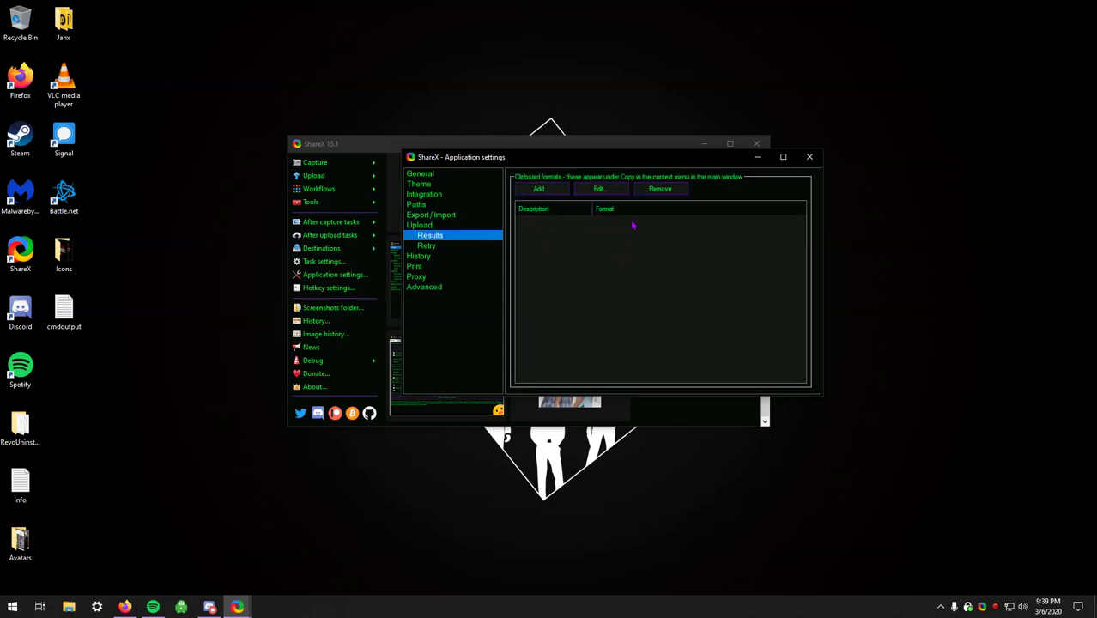
pyautogui.moveTo(589, 163); pyautogui.dragTo(534, 158)
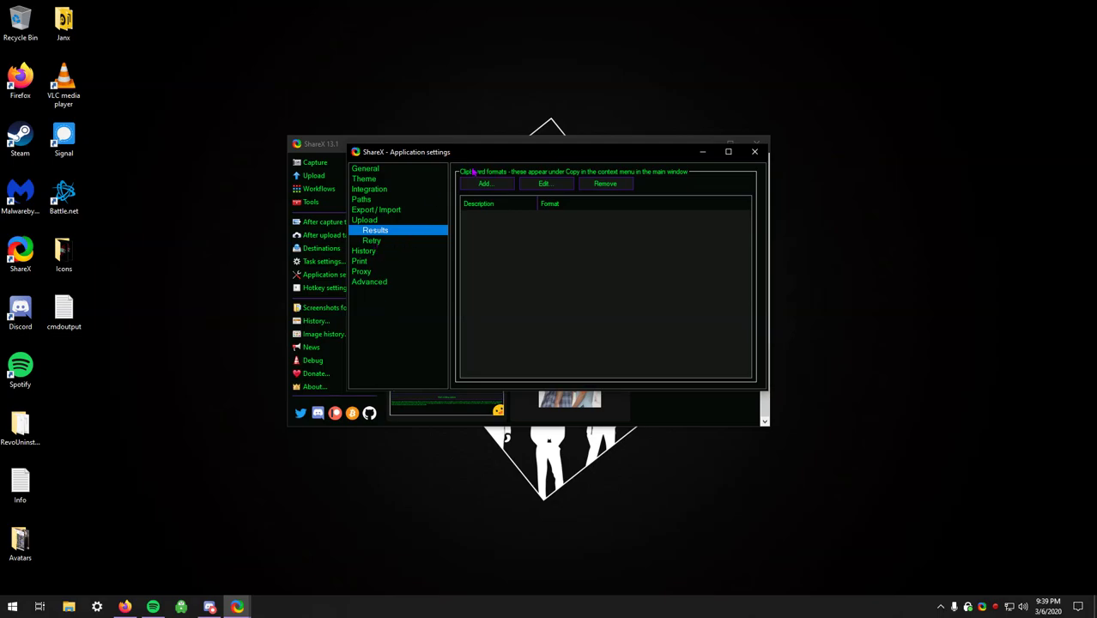
pyautogui.moveTo(489, 155); pyautogui.dragTo(509, 161)
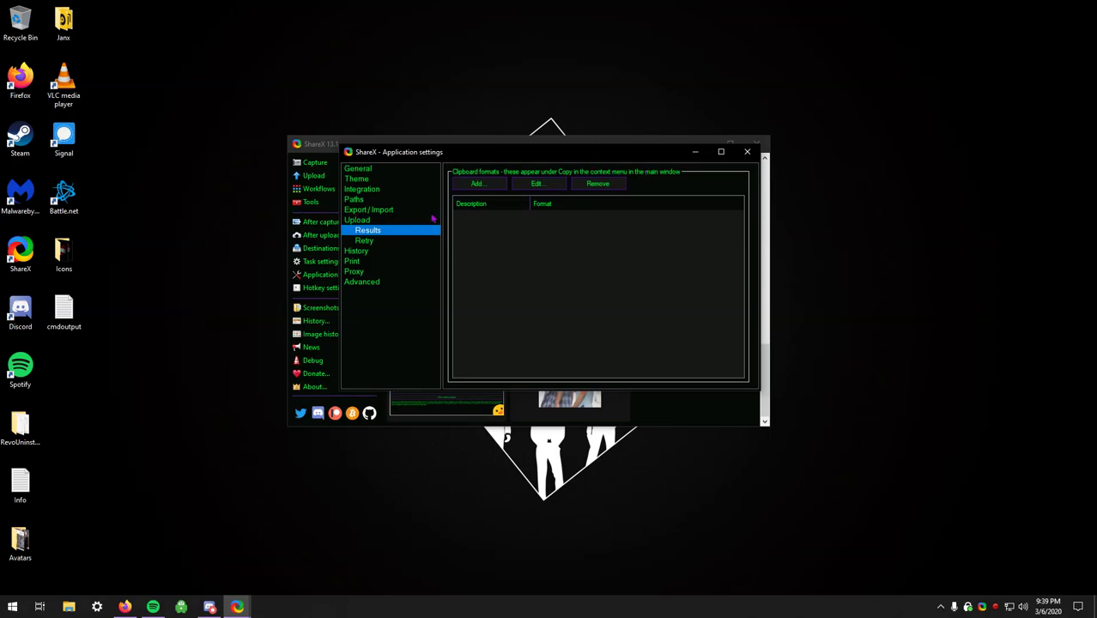
# - View the Integration, Theme and General pages and close the application settings
pyautogui.click(392, 190)
pyautogui.click(391, 178)
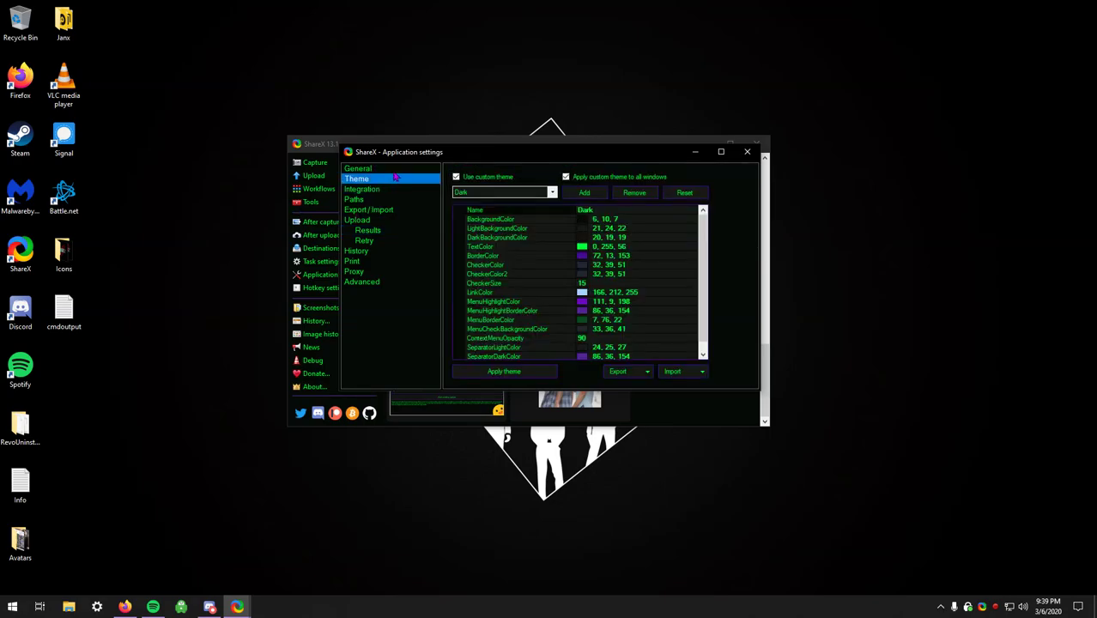
pyautogui.click(394, 170)
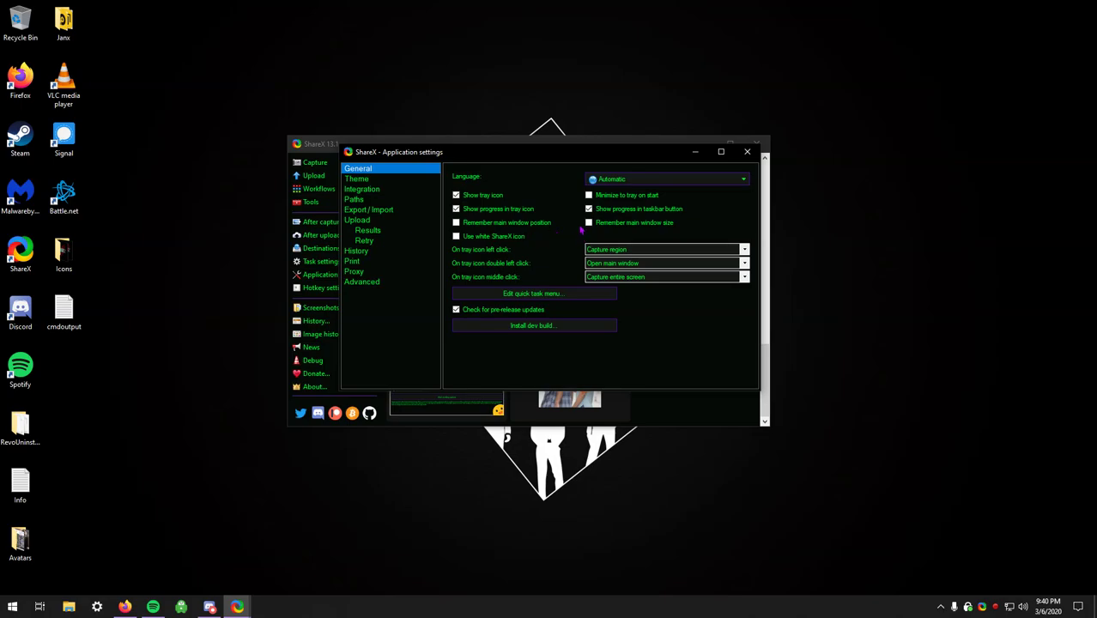
pyautogui.click(746, 152)
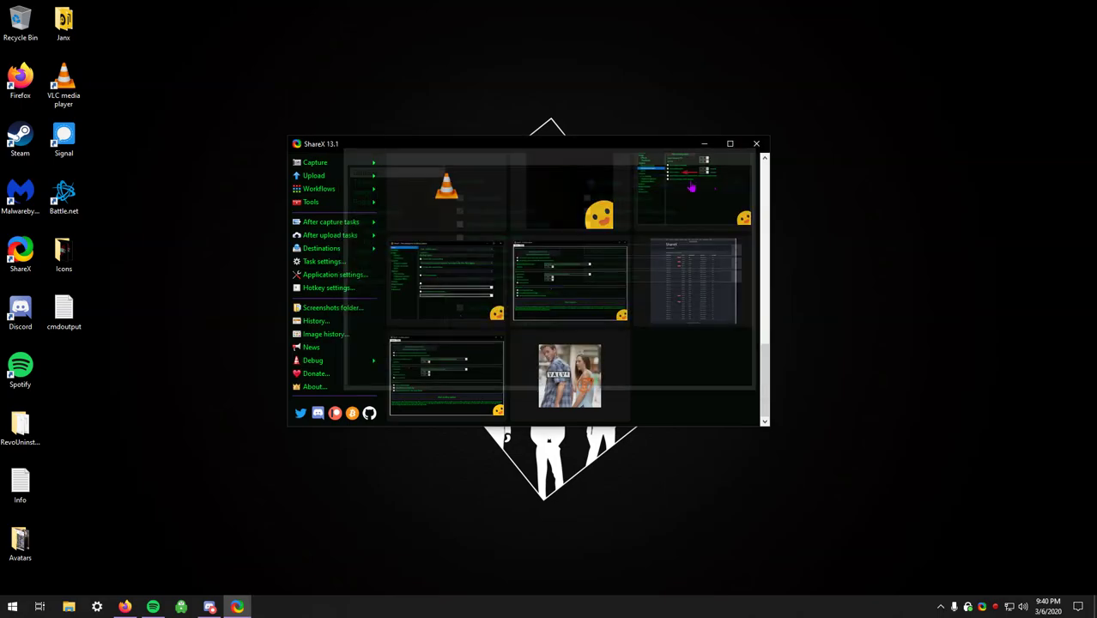
# - Switch to Firefox, search the web for sharex and open the getsharex.com website from the results
pyautogui.click(124, 606)
pyautogui.click(361, 65)
pyautogui.write('studio.youtube.com/')
pyautogui.click(285, 104)
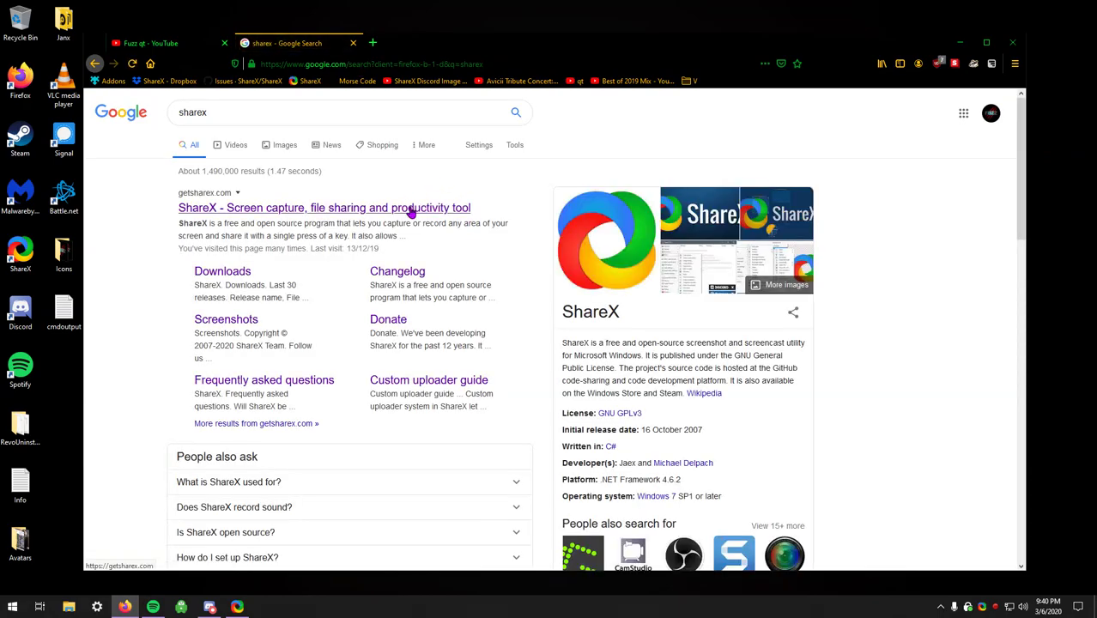
pyautogui.click(412, 212)
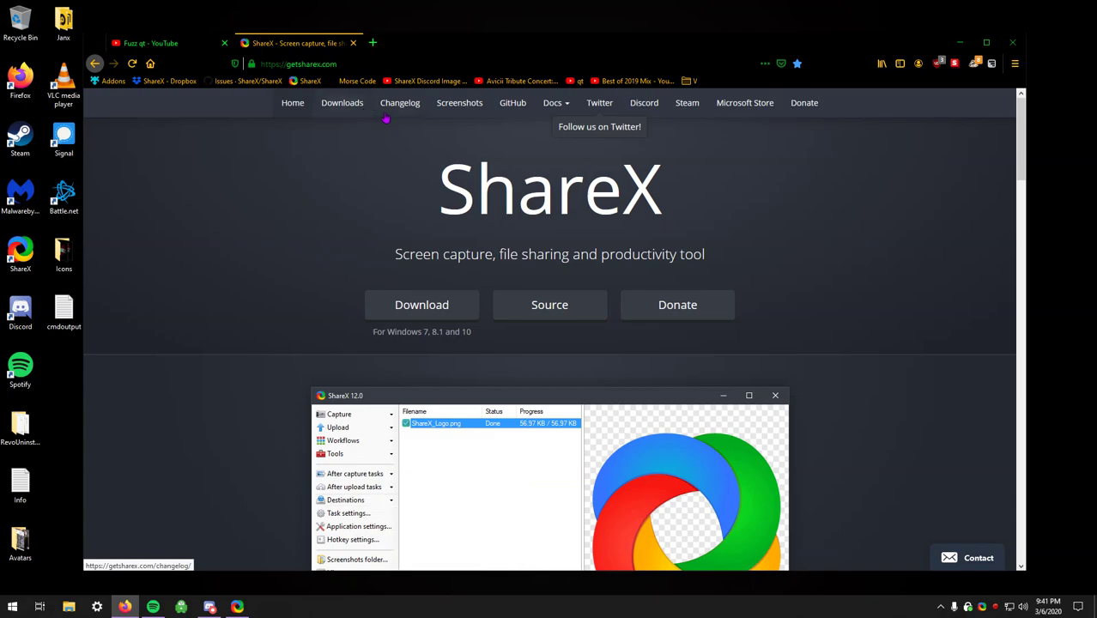
# - Review the capture, region capture and upload feature lists on the ShareX home page and minimize the browser
pyautogui.scroll(-7, 409, 147)
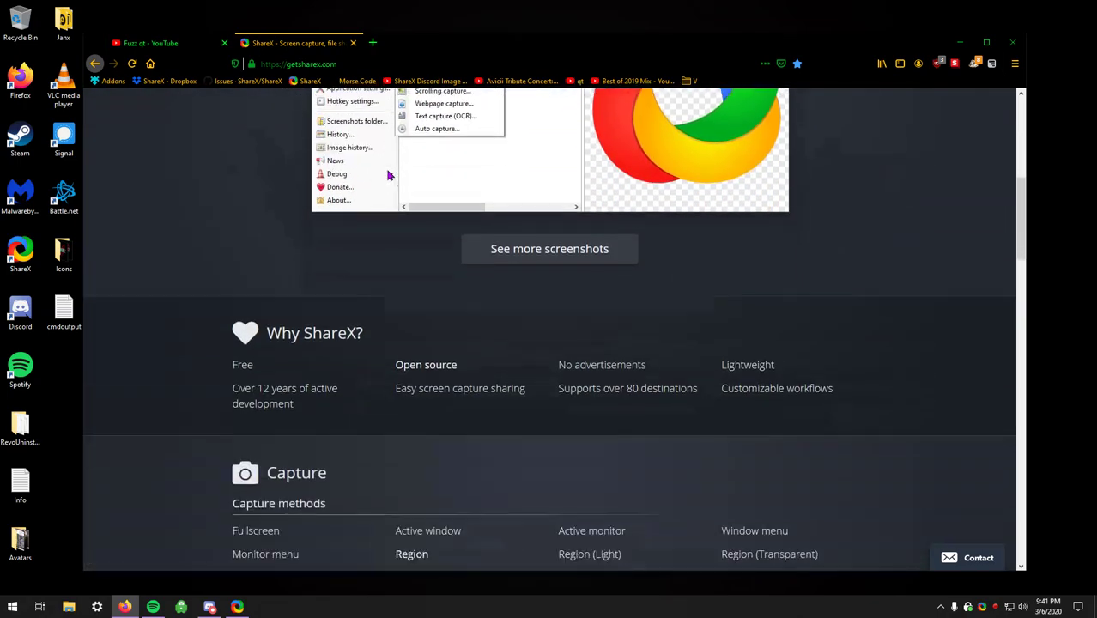
pyautogui.scroll(-3, 391, 216)
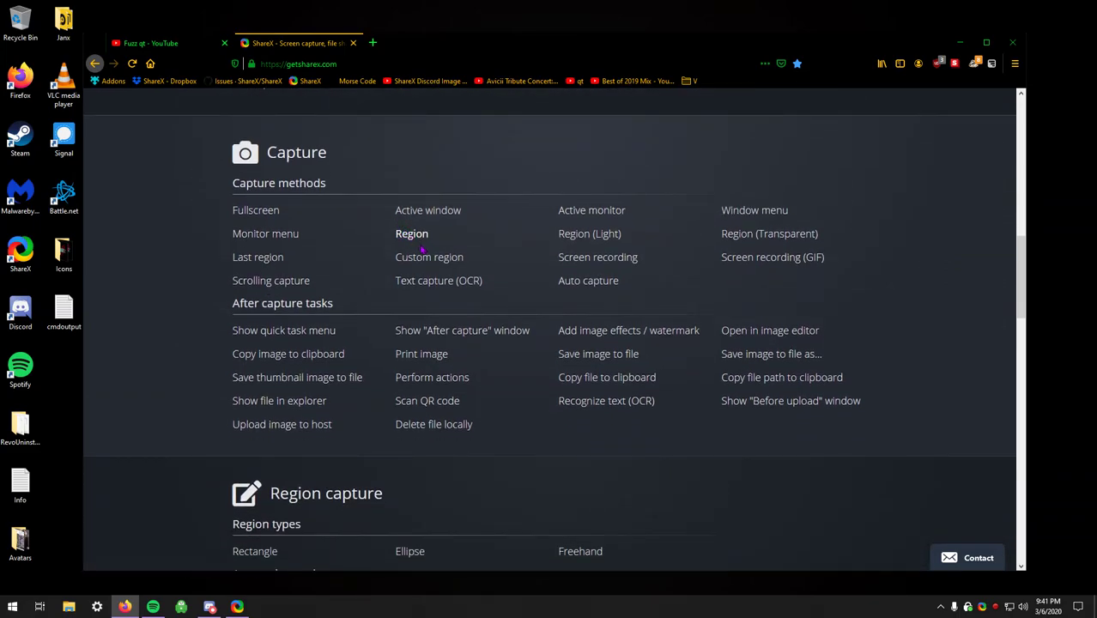
pyautogui.scroll(-8, 420, 254)
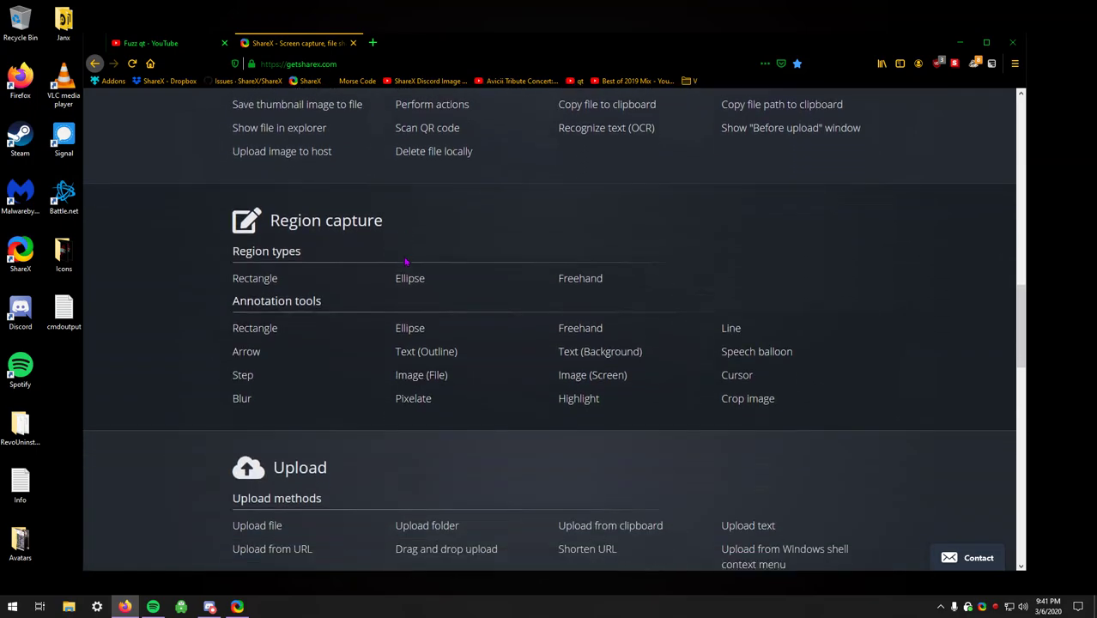
pyautogui.scroll(20, 404, 262)
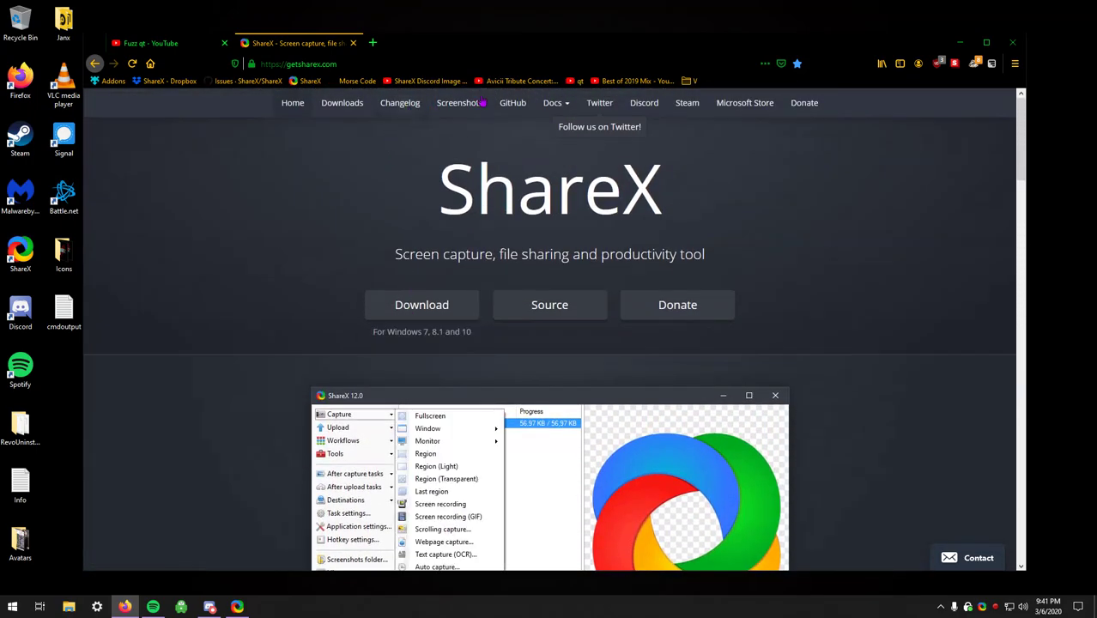
pyautogui.click(959, 42)
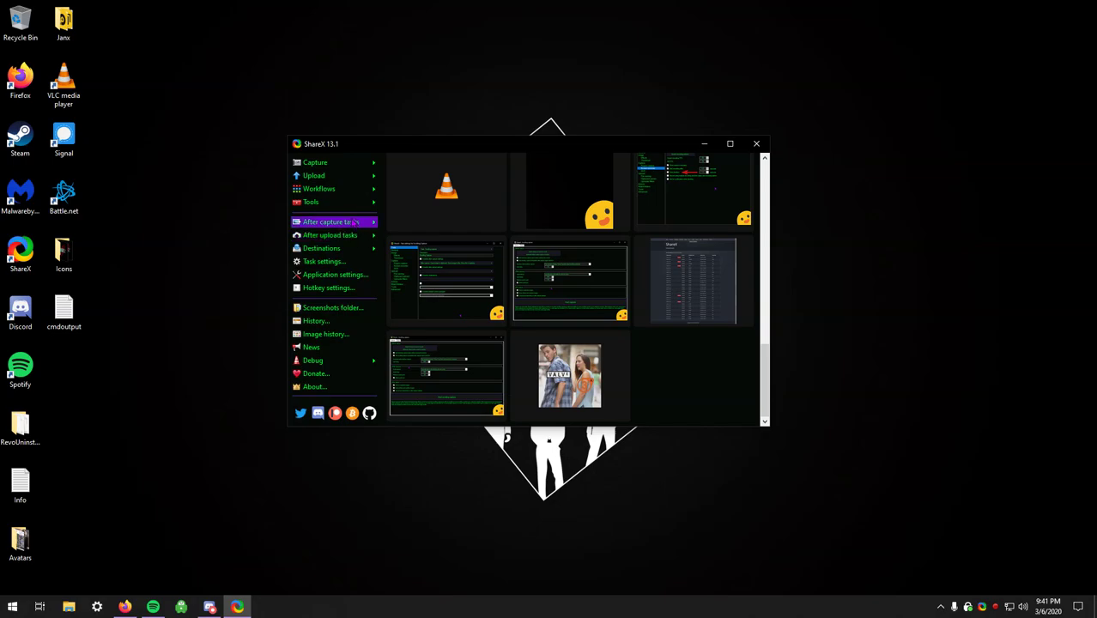
# - Review the After capture tasks options in ShareX
pyautogui.moveTo(356, 228)
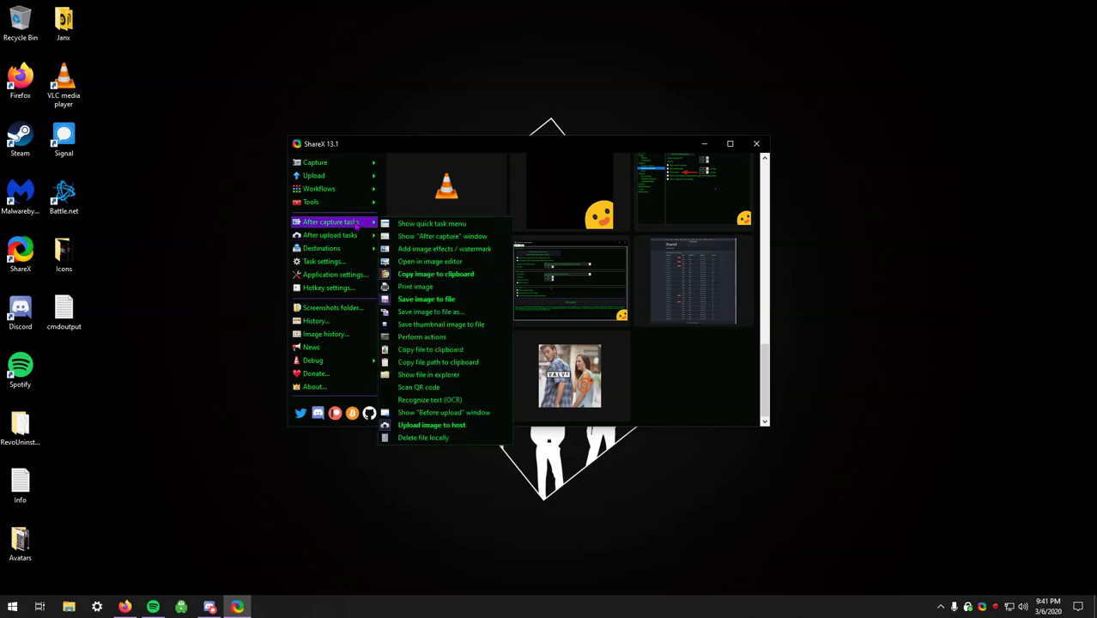
pyautogui.click(358, 223)
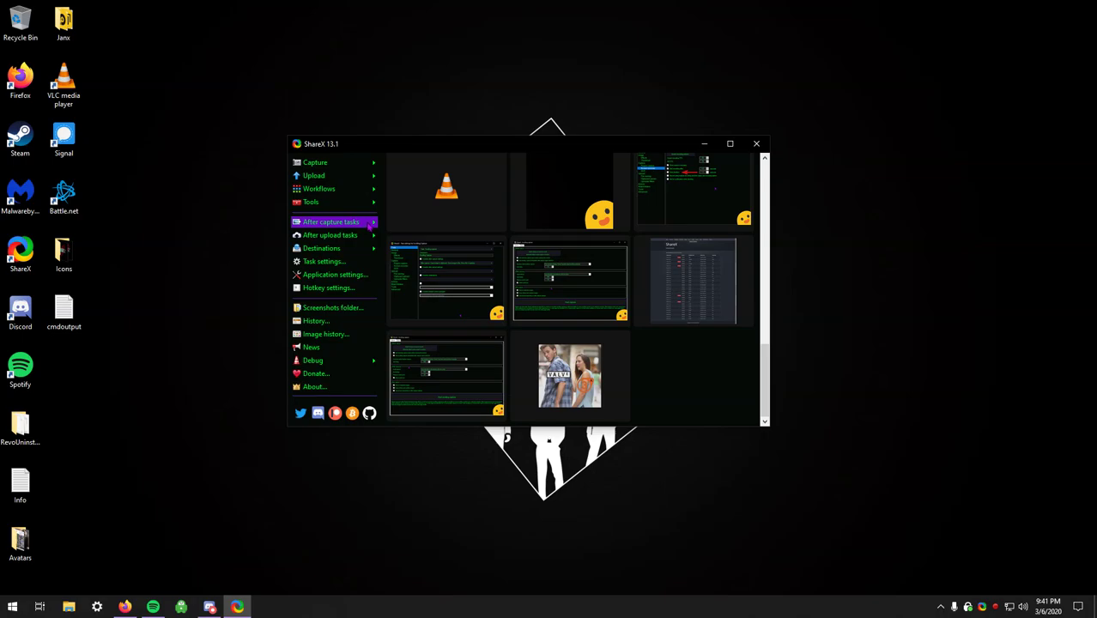
# - Start a region capture, dismiss a text annotation, and draw a red arrow from above the ShareX window down to the emoji thumbnail
pyautogui.press('ctrl+Print')
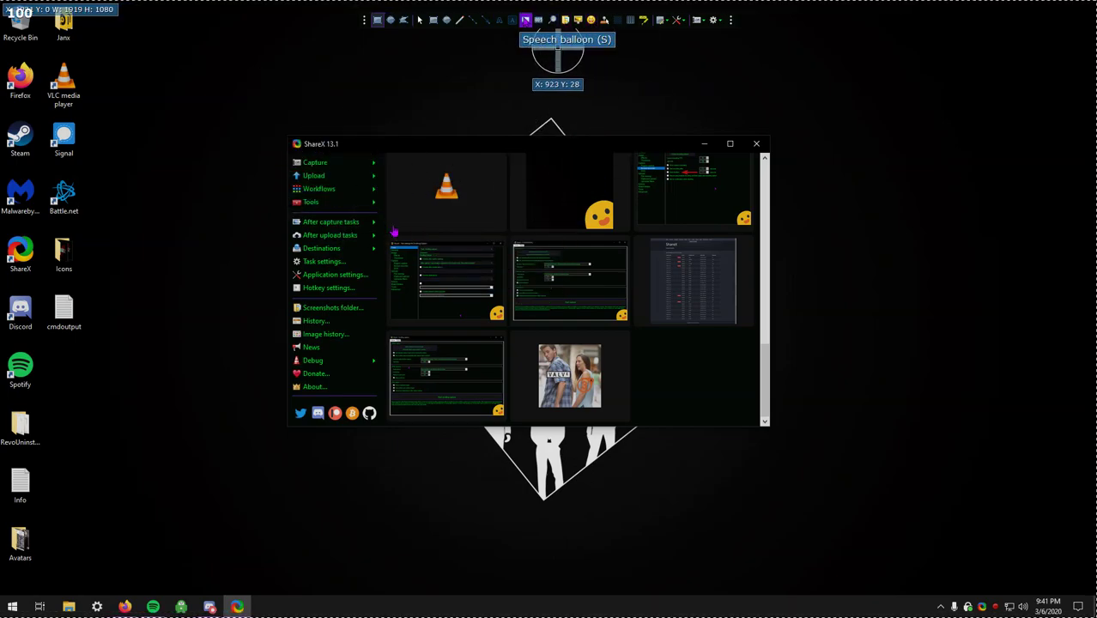
pyautogui.click(501, 20)
pyautogui.click(451, 76)
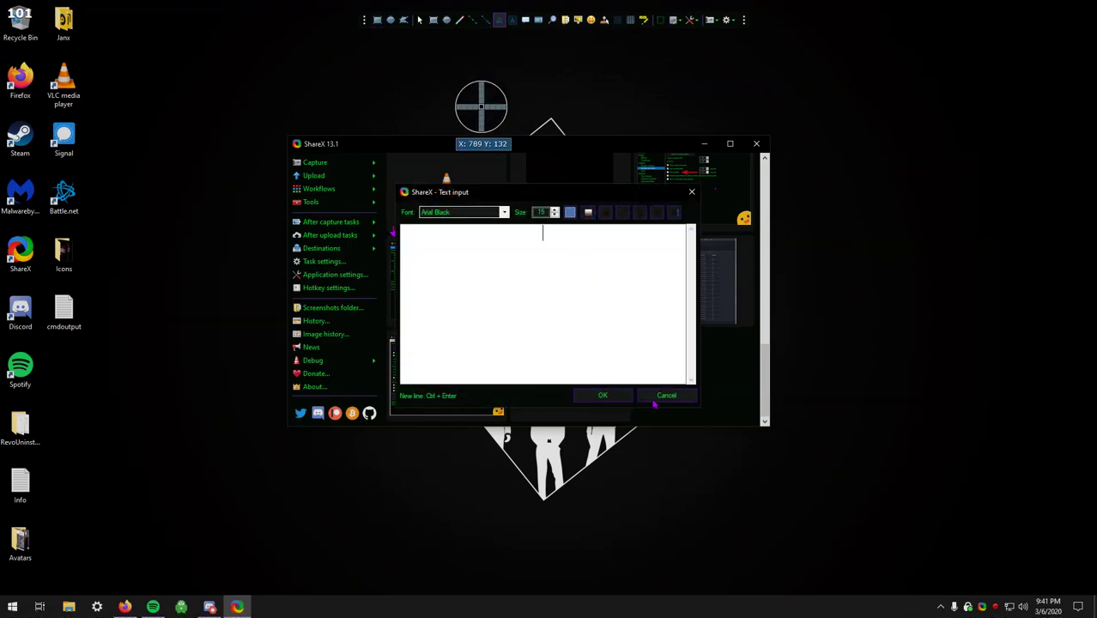
pyautogui.click(666, 397)
pyautogui.click(486, 19)
pyautogui.moveTo(561, 69)
pyautogui.mouseDown()
pyautogui.moveTo(601, 202)
pyautogui.moveTo(599, 192)
pyautogui.mouseUp()
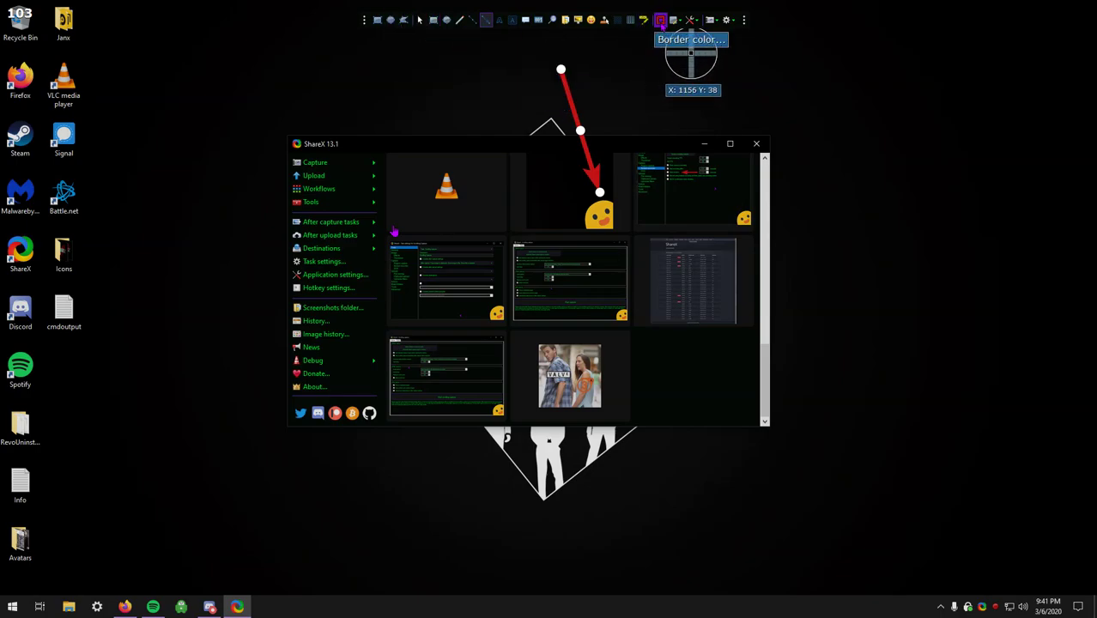
# - Blur the whole ShareX window in the region capture and cancel the capture
pyautogui.click(643, 19)
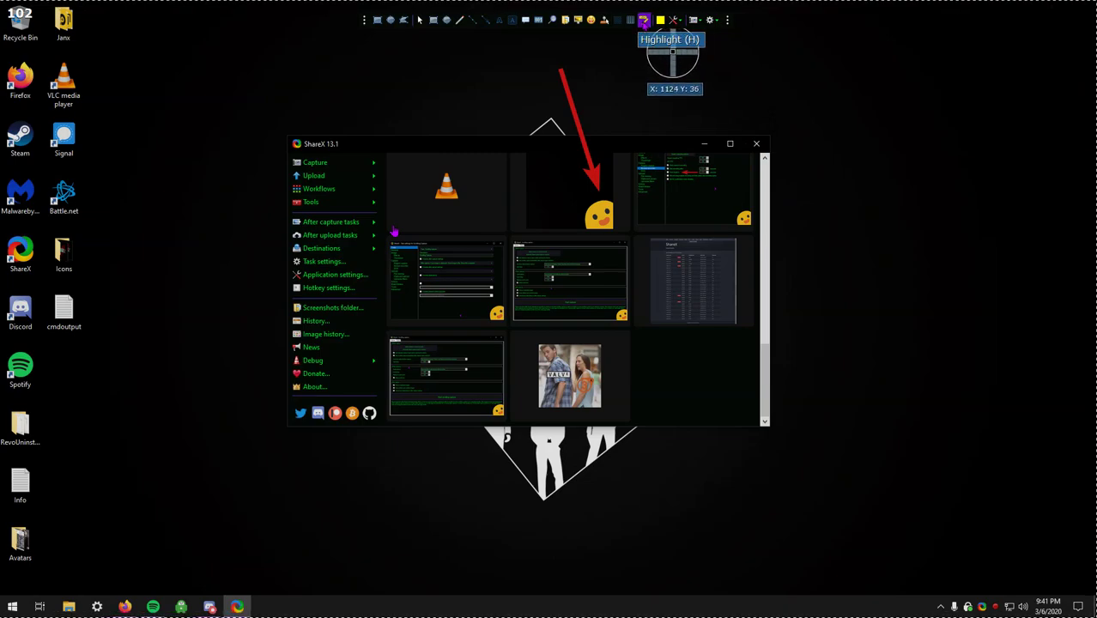
pyautogui.click(618, 19)
pyautogui.moveTo(277, 127); pyautogui.dragTo(787, 439)
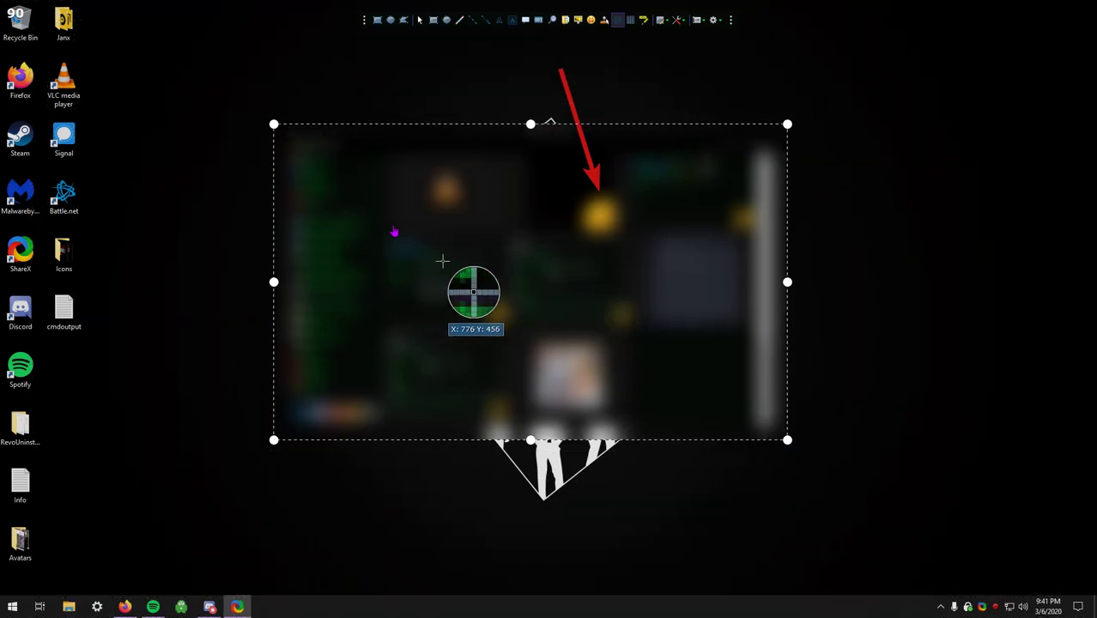
pyautogui.rightClick(442, 260)
pyautogui.press('Escape')
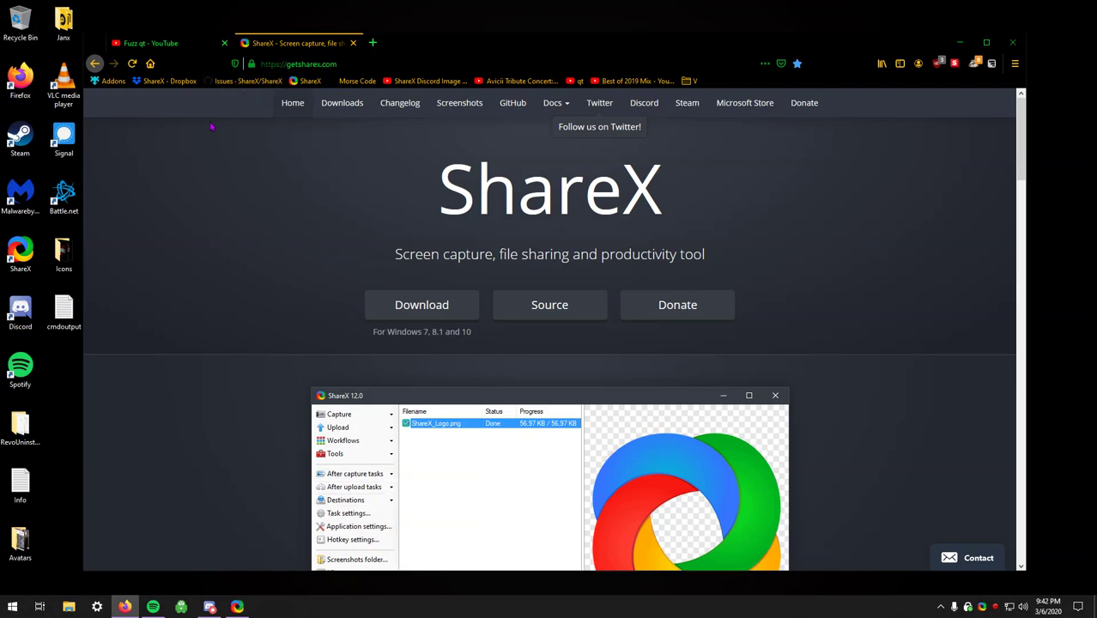
# - Blur the browser's bookmarks bar in a region capture and capture the browser window with a rectangle region
pyautogui.press('ctrl+Print')
pyautogui.moveTo(85, 75); pyautogui.dragTo(704, 88)
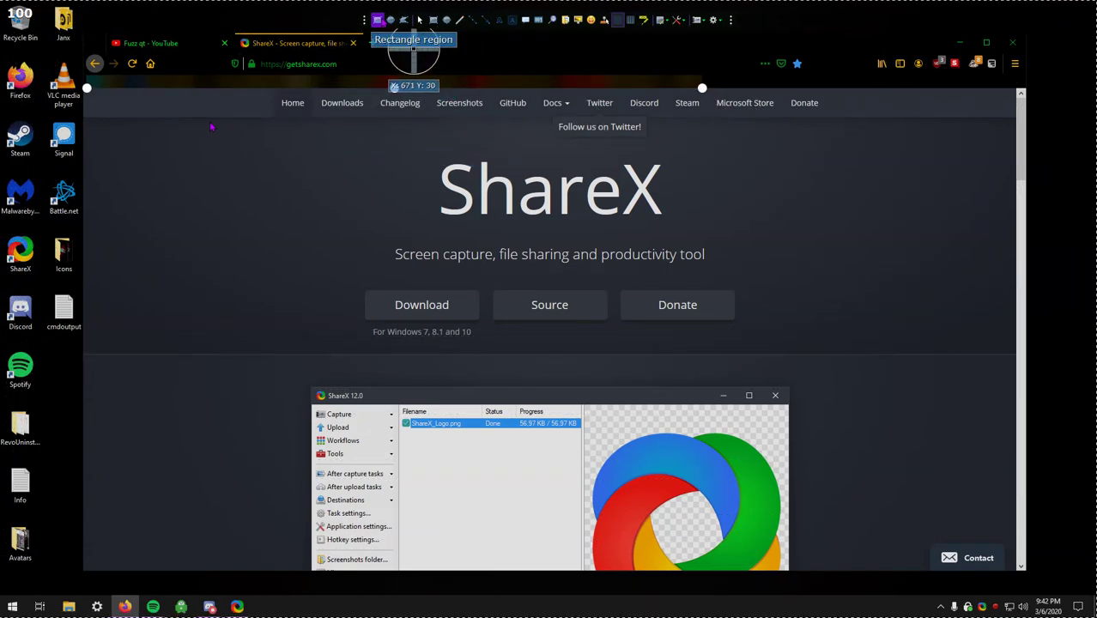
pyautogui.click(383, 17)
pyautogui.moveTo(83, 36); pyautogui.dragTo(1053, 515)
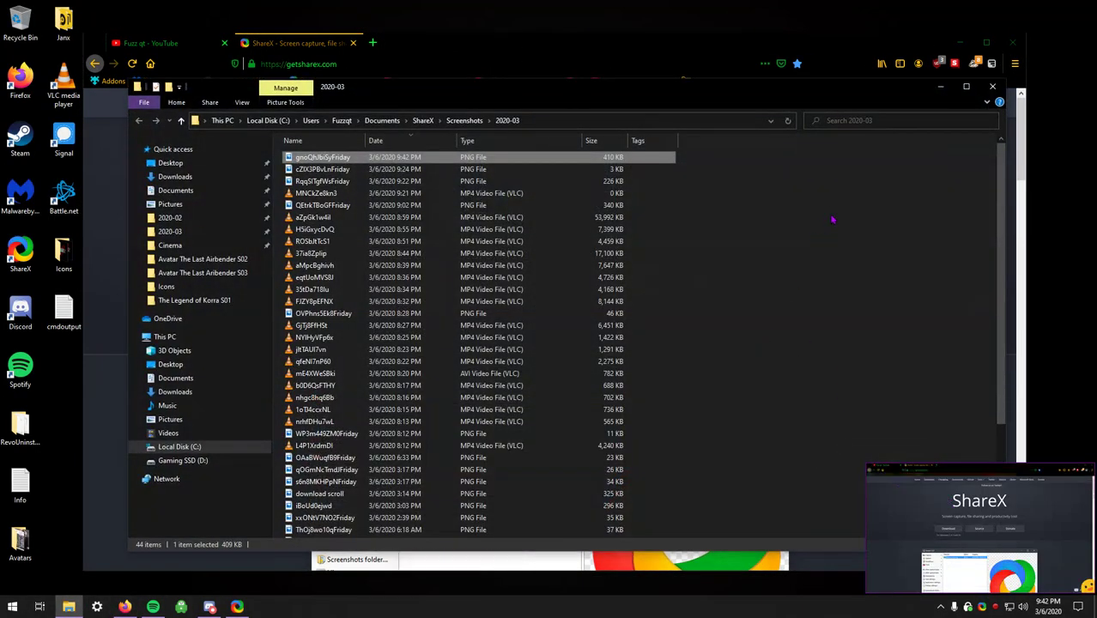
# - View the newest screenshot in the 2020-03 folder, close the image and folder, and minimize the browser
pyautogui.doubleClick(388, 160)
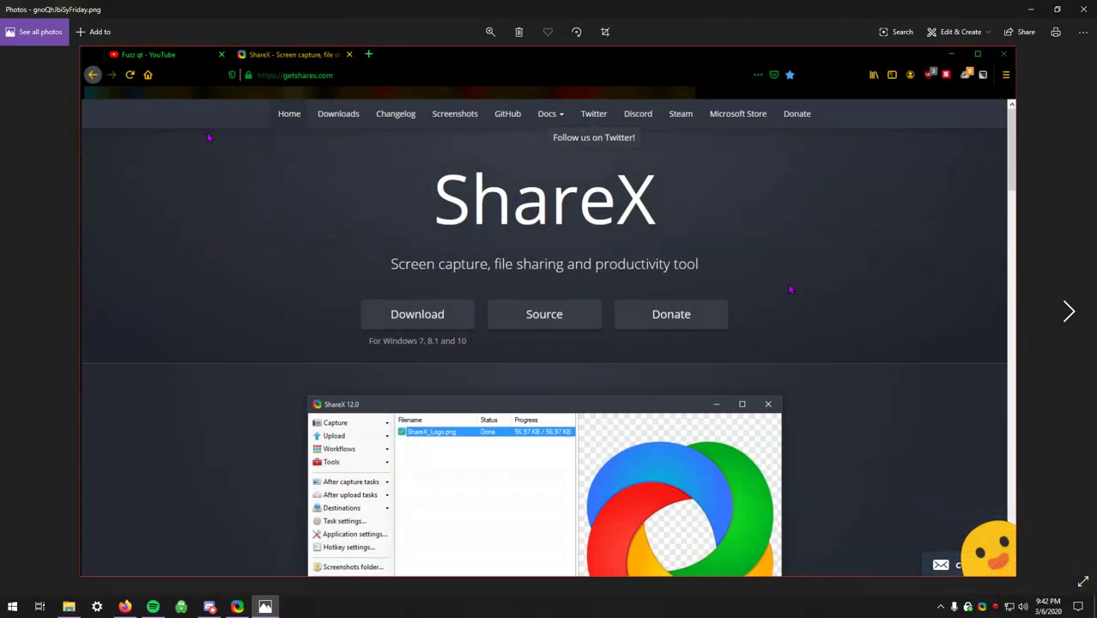
pyautogui.hotkey('alt', 'F4')
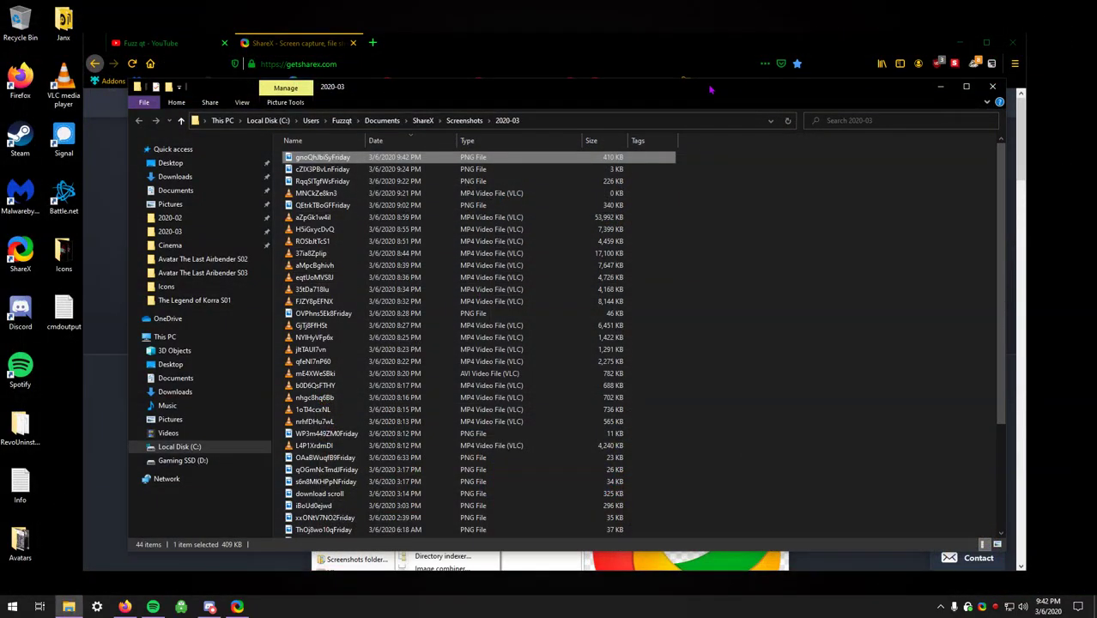
pyautogui.click(994, 89)
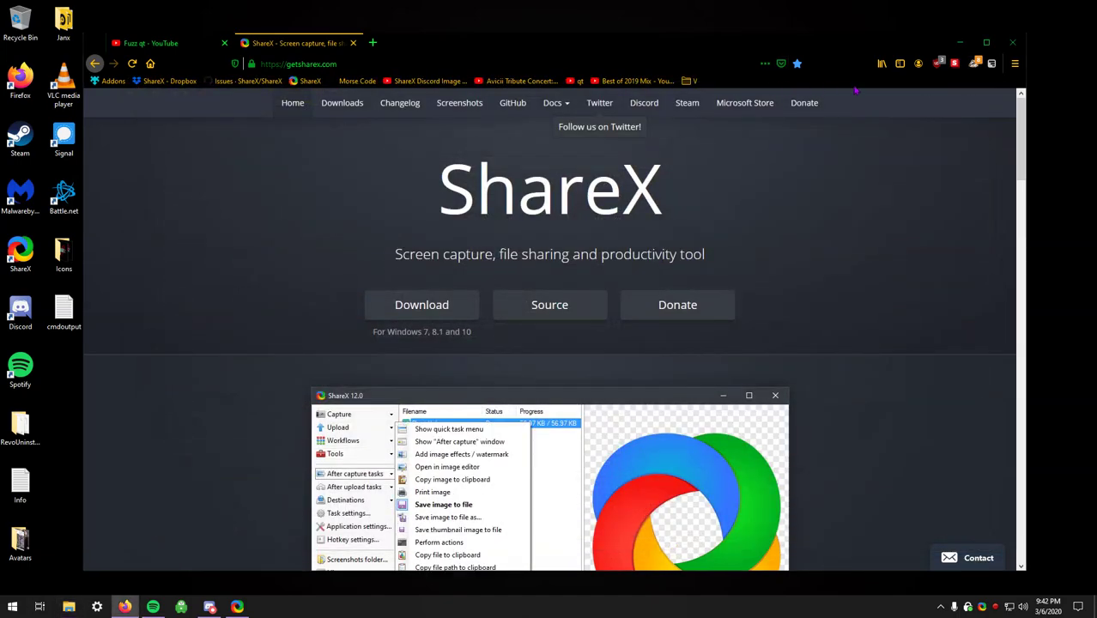
pyautogui.click(959, 43)
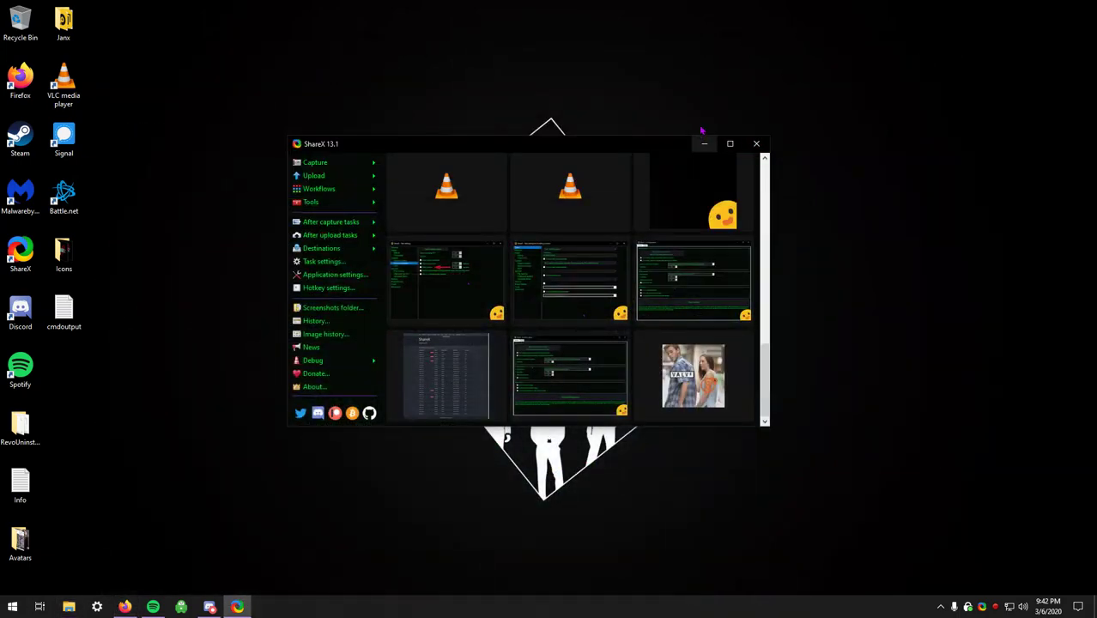
# - Start a region capture, review its toolbar options such as the magnifier and fixed size region mode, and cancel the capture
pyautogui.press('ctrl+Print')
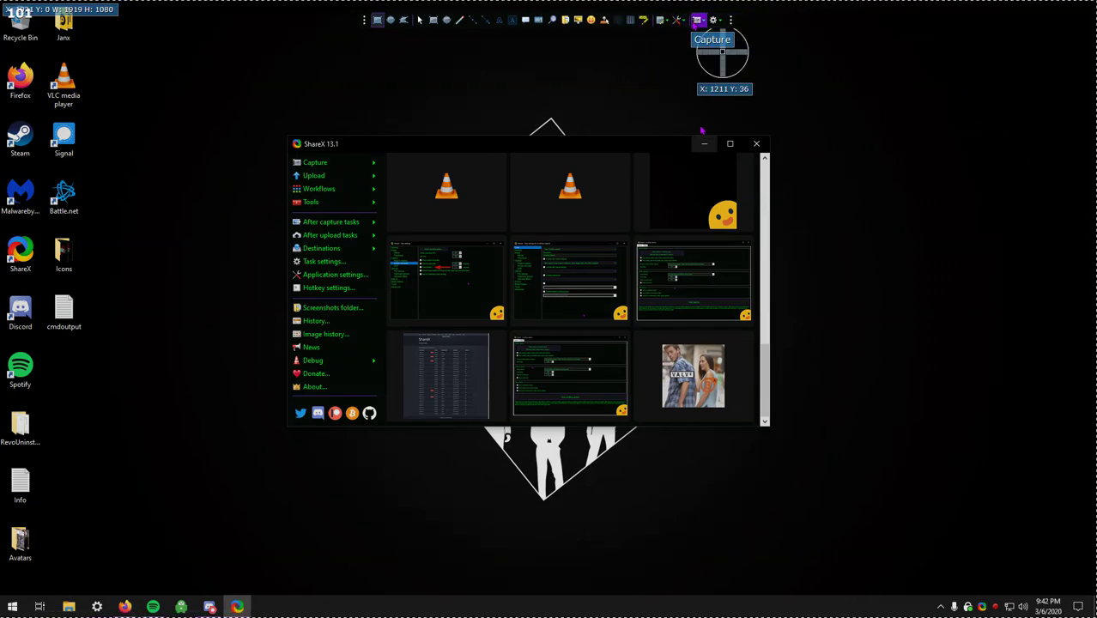
pyautogui.moveTo(714, 19)
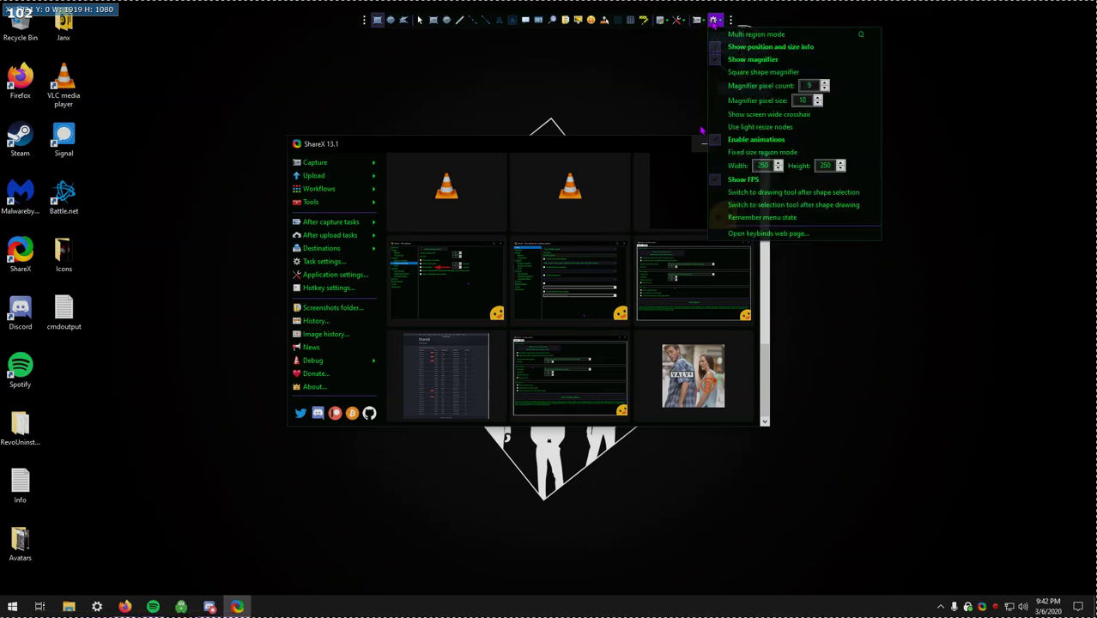
pyautogui.press('Escape')
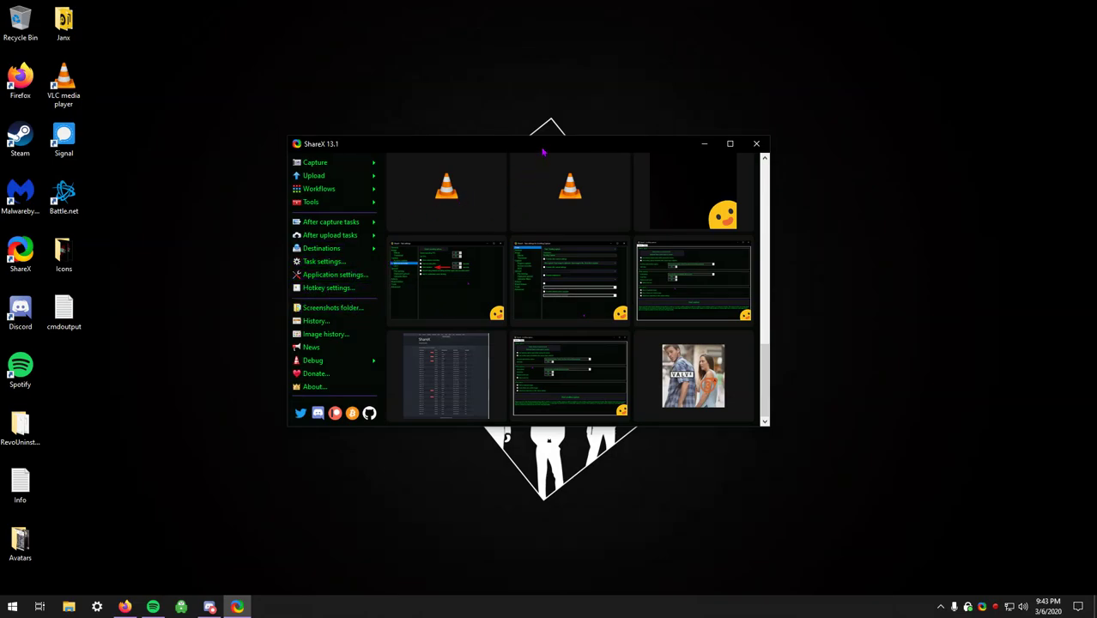
# - Reposition the ShareX window slightly and view the upload destinations
pyautogui.moveTo(543, 151); pyautogui.dragTo(546, 153)
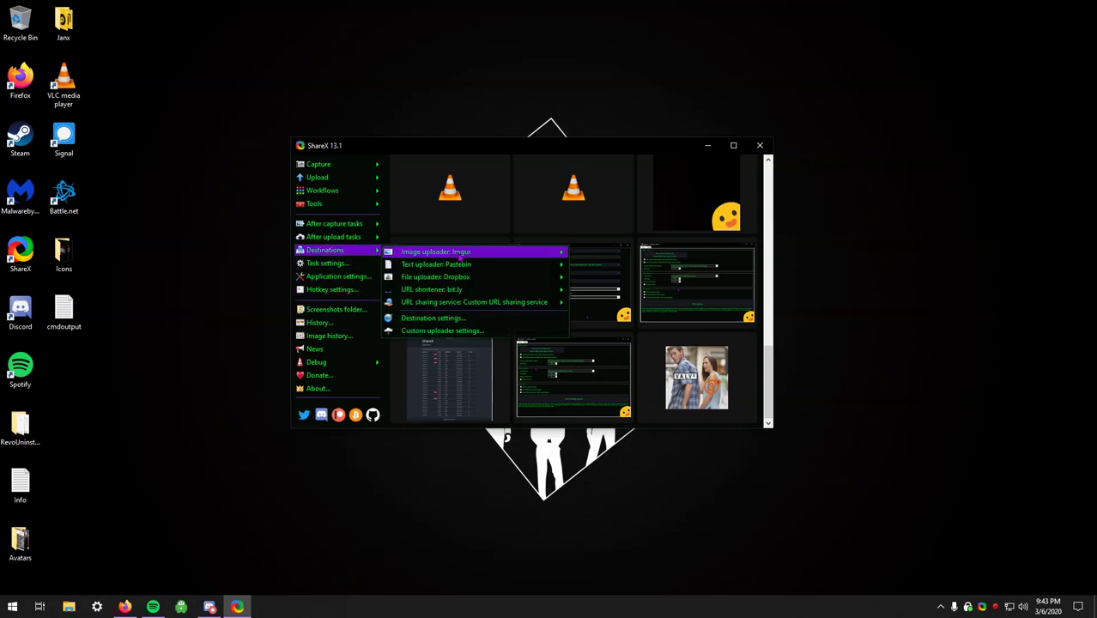
pyautogui.moveTo(372, 256)
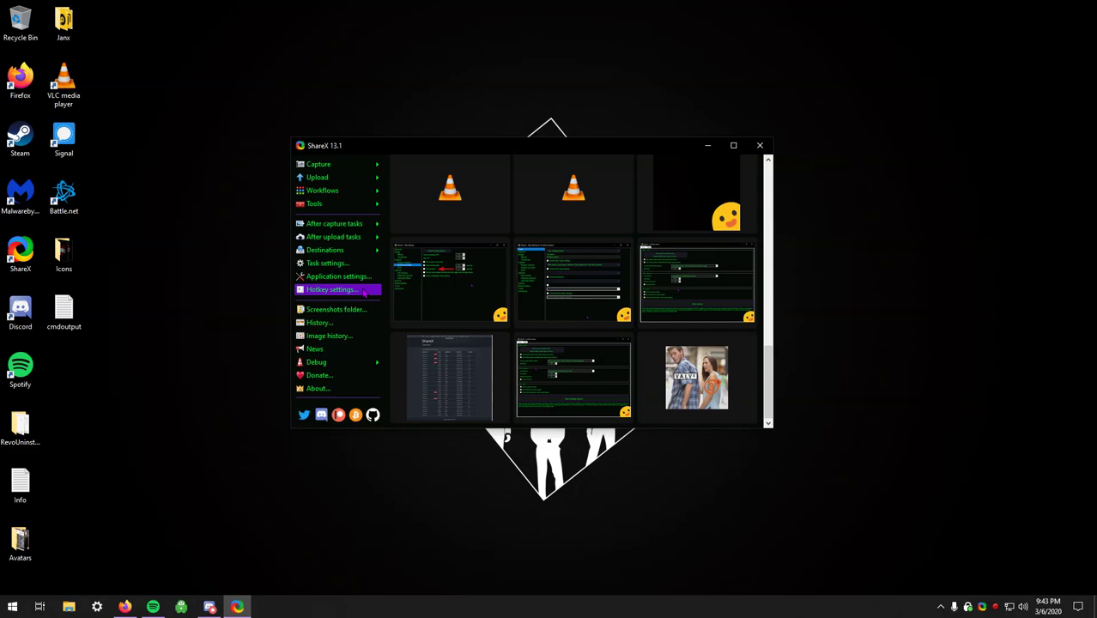
pyautogui.moveTo(485, 155); pyautogui.dragTo(490, 148)
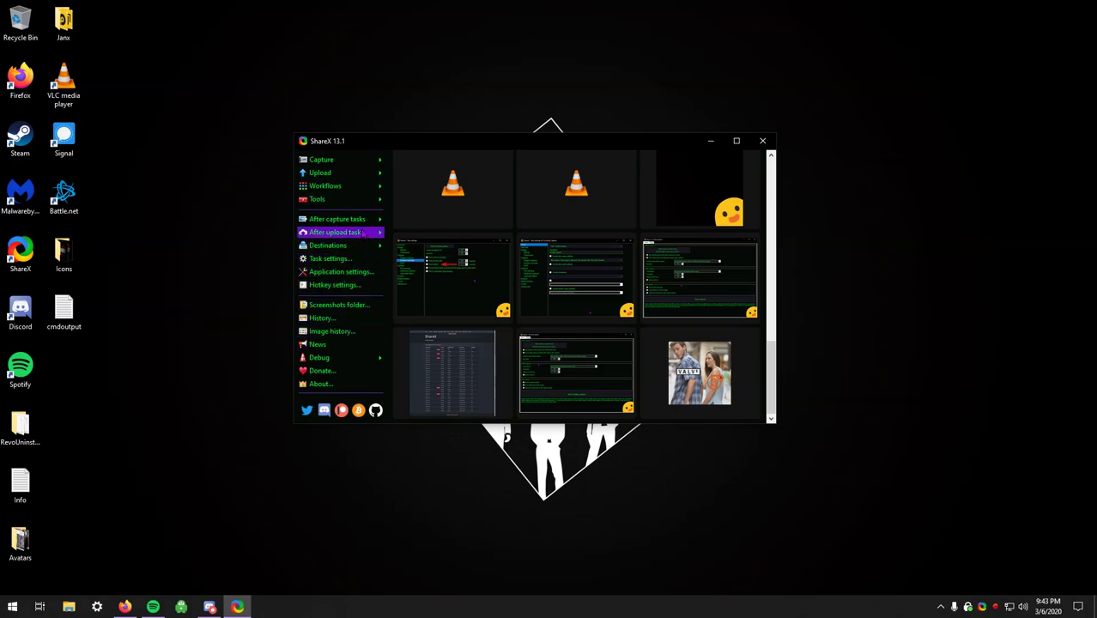
# - Check for a dev build in the application settings, decline the offered update and close the settings
pyautogui.click(340, 271)
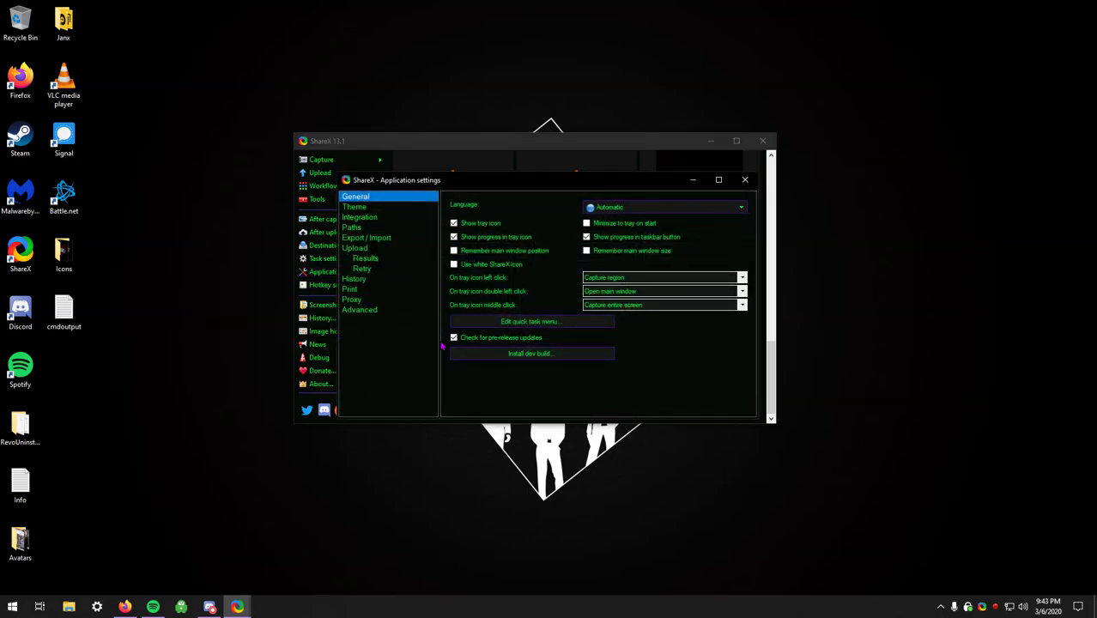
pyautogui.click(535, 353)
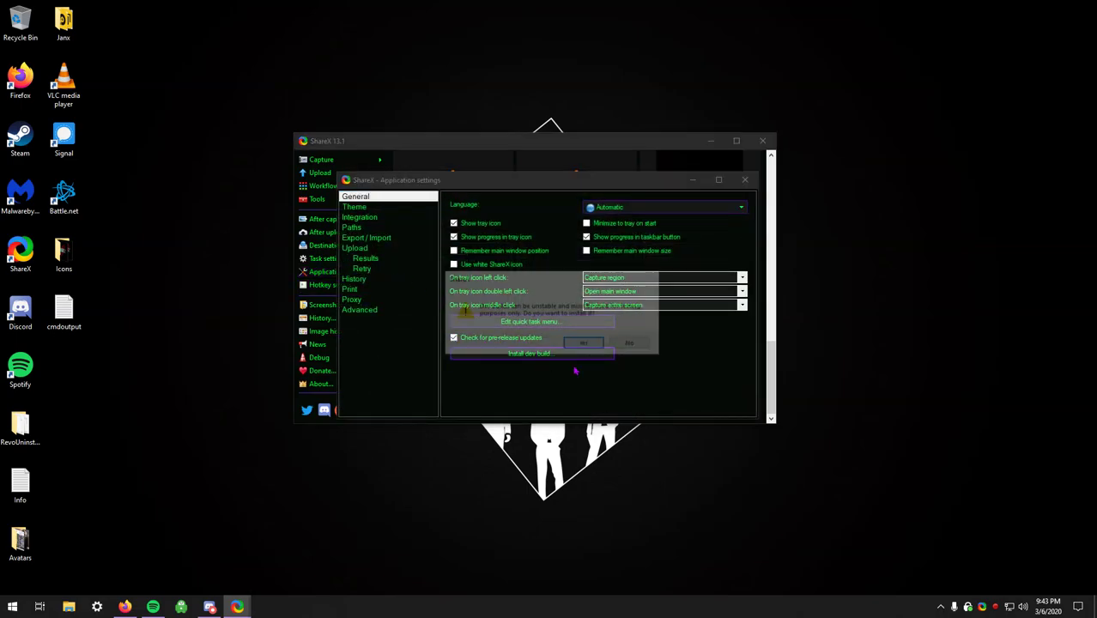
pyautogui.click(583, 344)
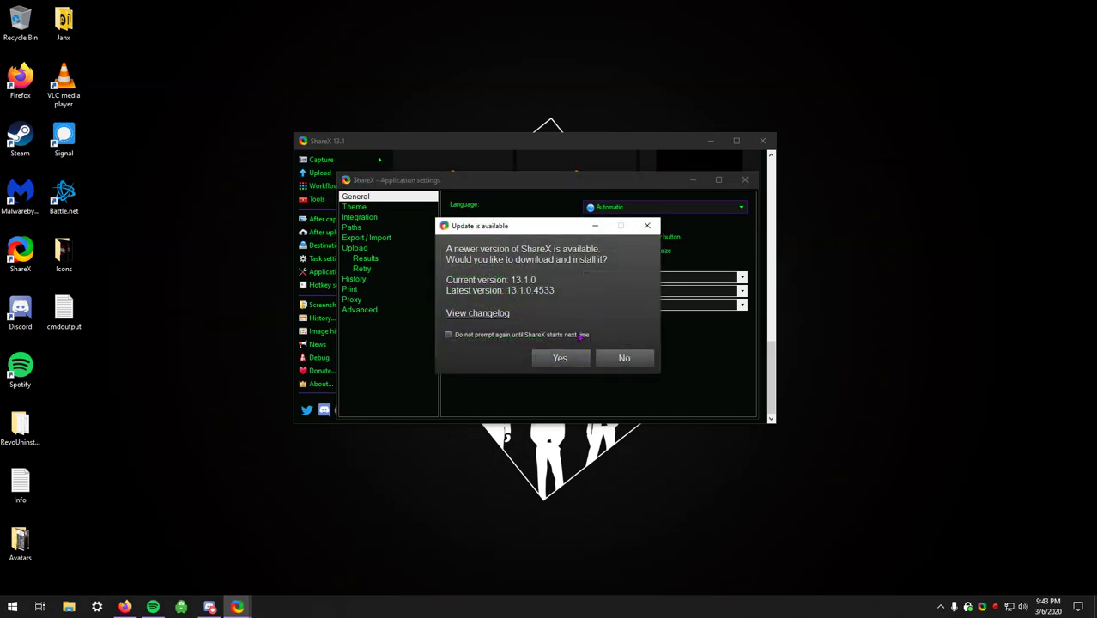
pyautogui.click(624, 359)
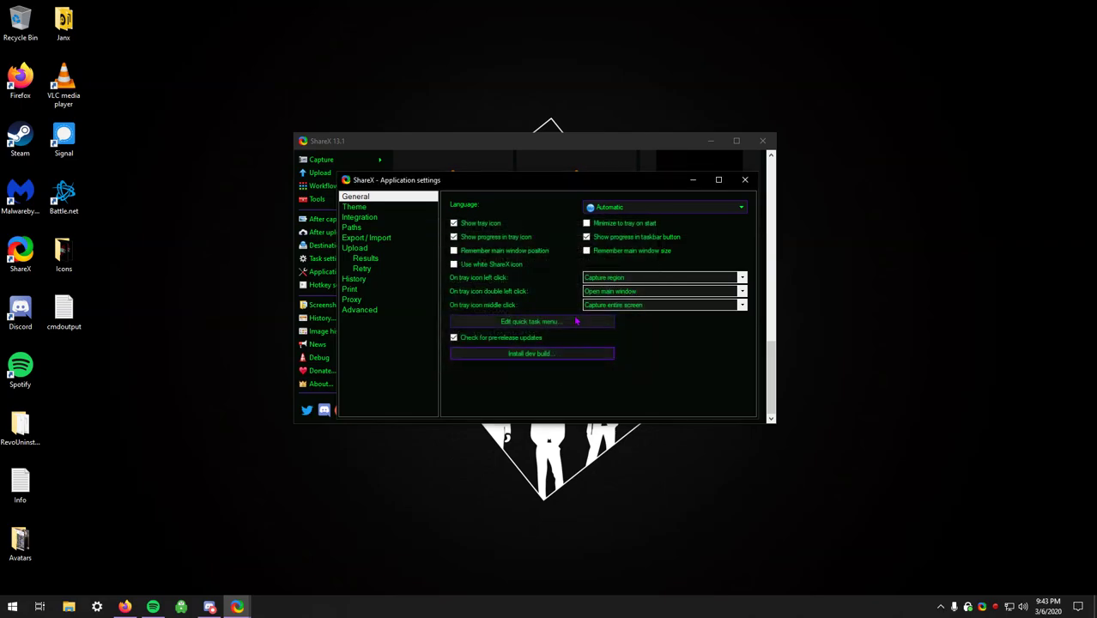
pyautogui.click(744, 181)
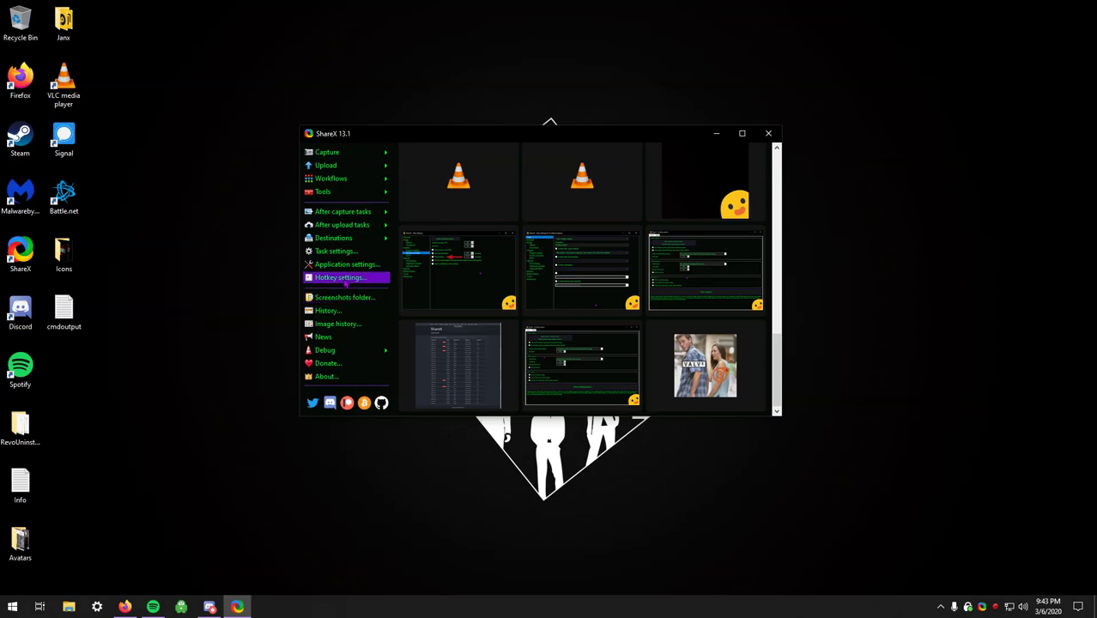
# - View the hotkey settings and the General page of the application settings, closing each window
pyautogui.click(340, 277)
pyautogui.click(707, 163)
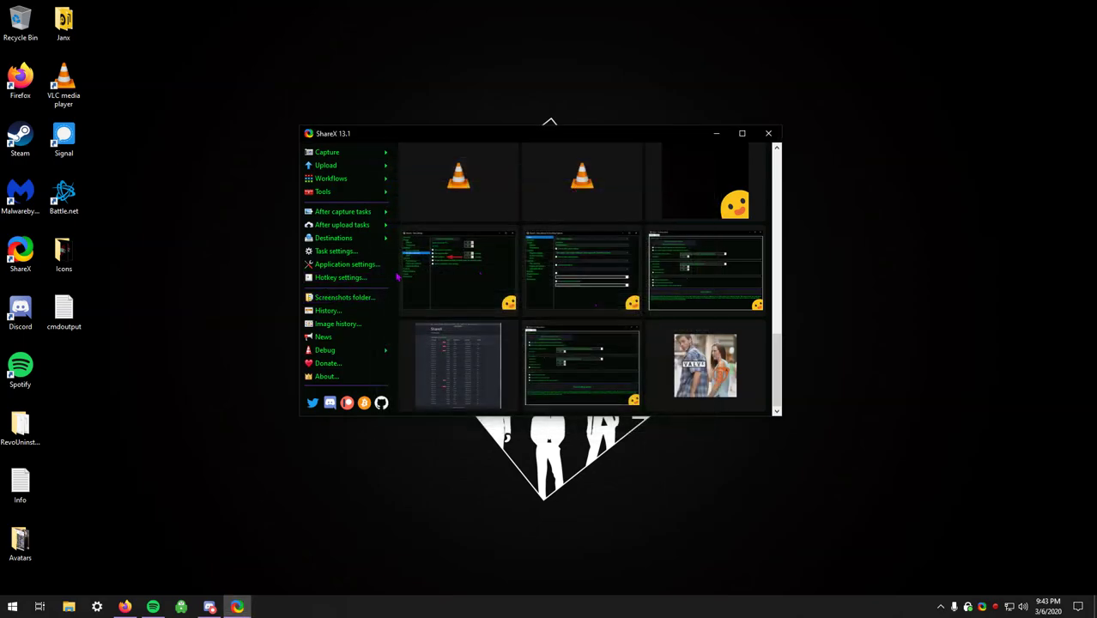
pyautogui.click(345, 265)
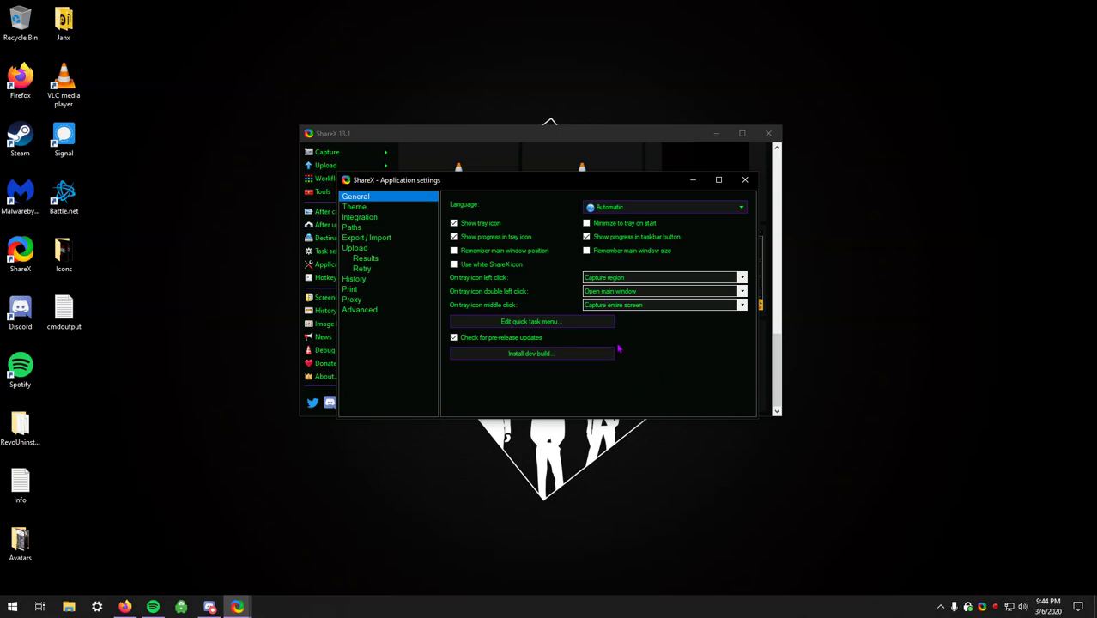
pyautogui.click(744, 180)
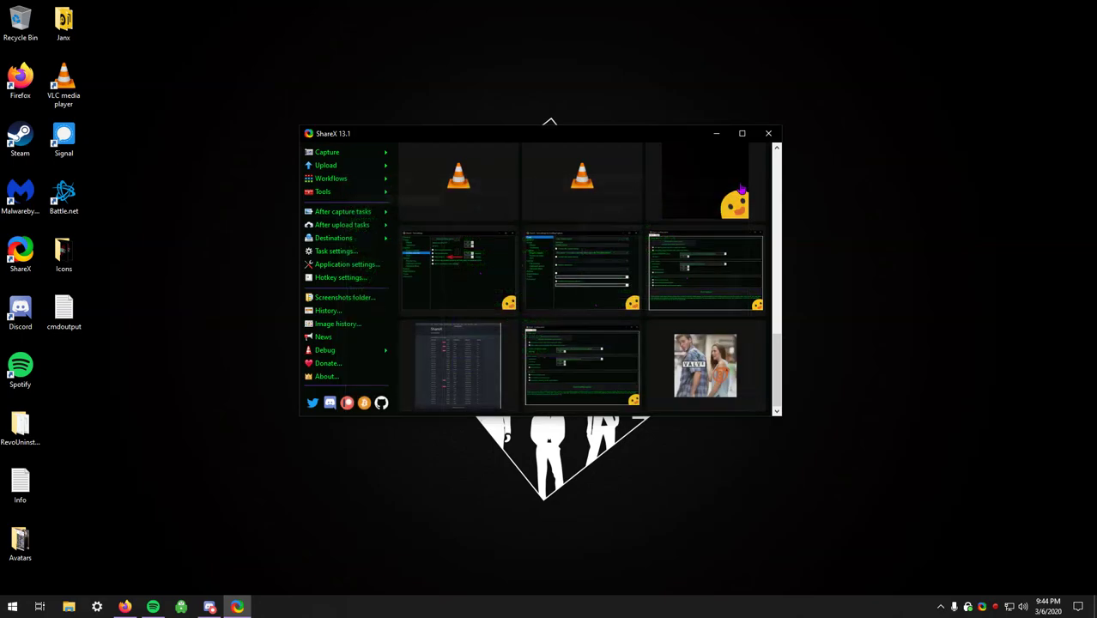
# - Look through the Destinations and After capture tasks lists again
pyautogui.click(359, 240)
pyautogui.click(360, 212)
pyautogui.click(362, 214)
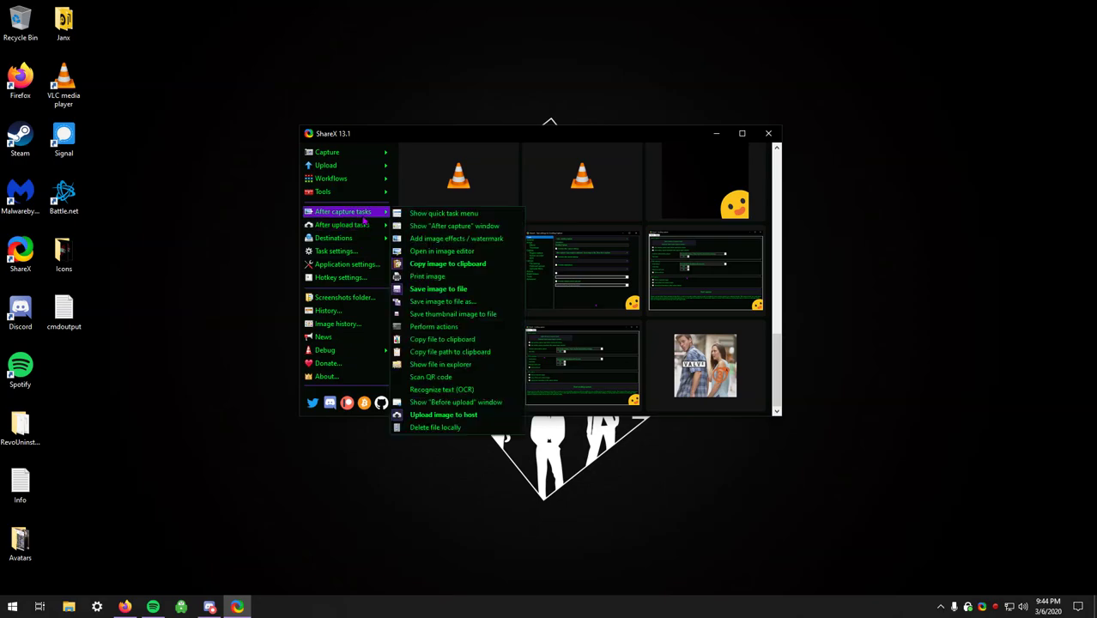
# - Open the Video converter tool and reposition its window over the ShareX window
pyautogui.moveTo(369, 192)
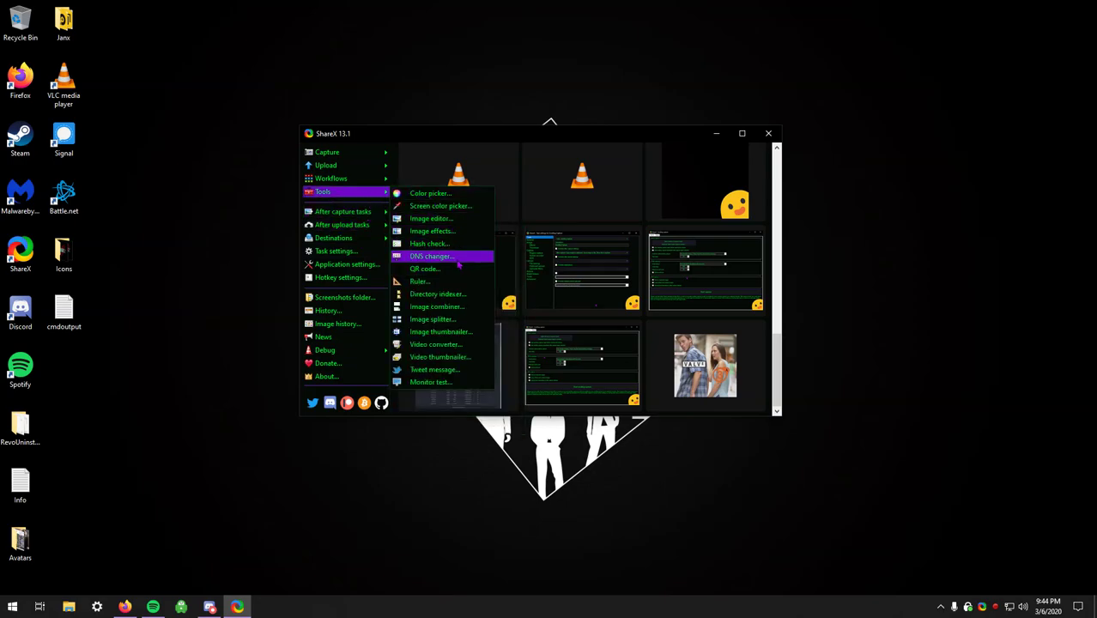
pyautogui.click(471, 344)
pyautogui.moveTo(595, 225); pyautogui.dragTo(559, 219)
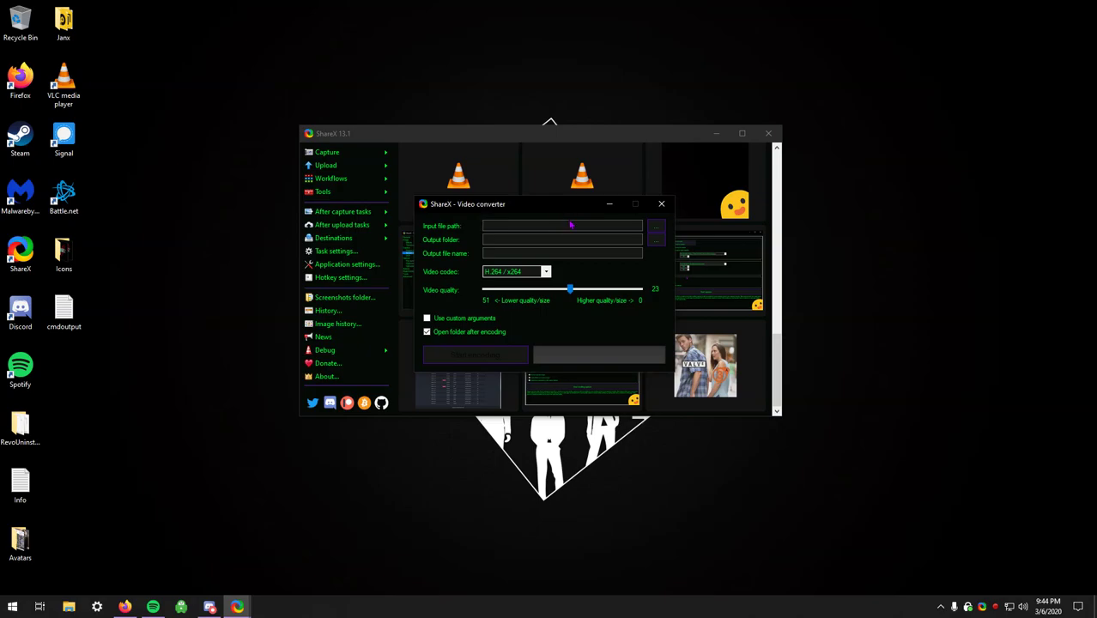
# - Browse for a converter input file without choosing one, review the video codecs and select H.264 / x264
pyautogui.click(654, 229)
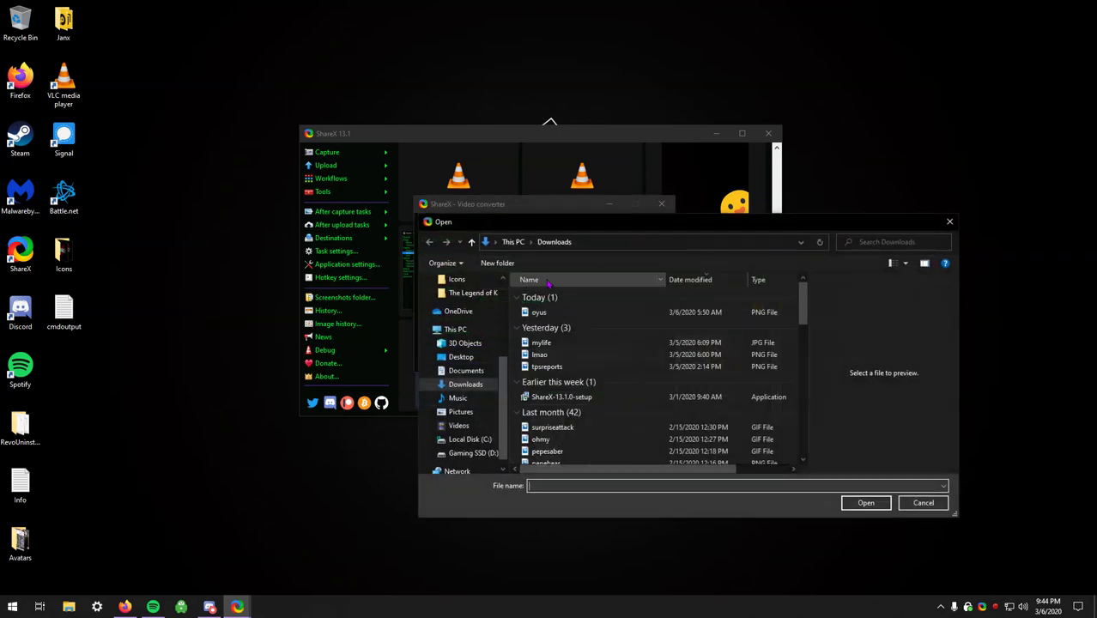
pyautogui.click(922, 502)
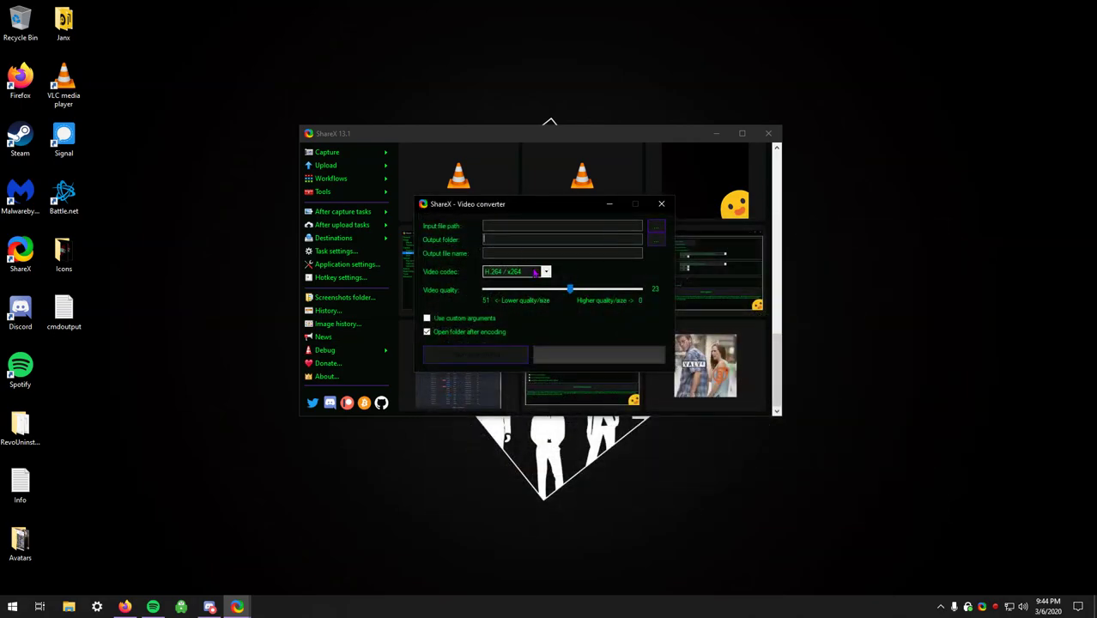
pyautogui.click(533, 272)
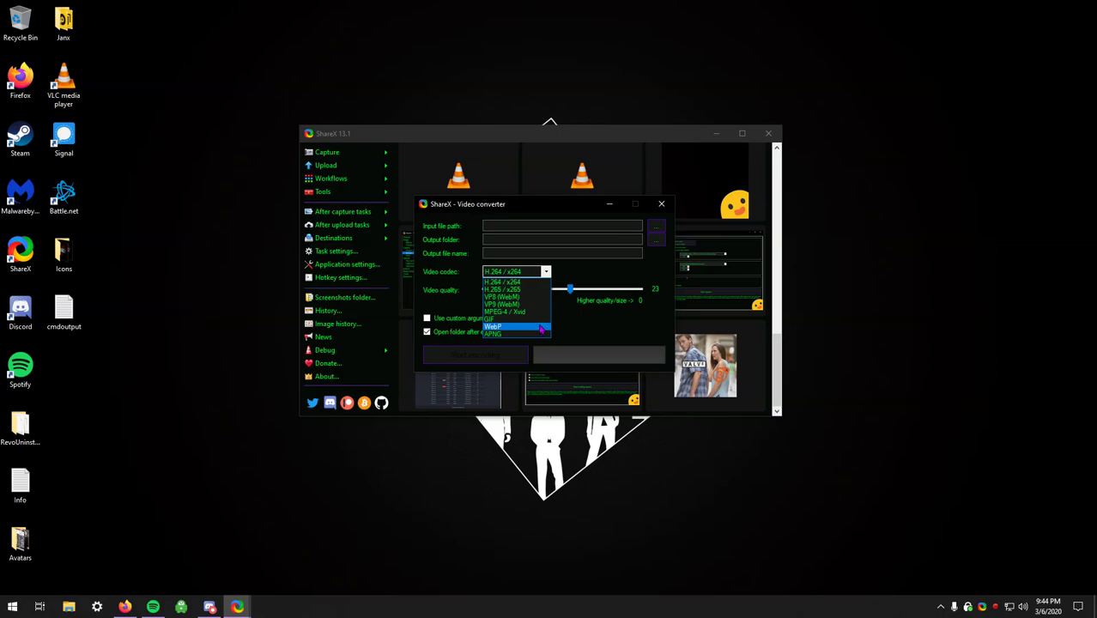
pyautogui.click(544, 282)
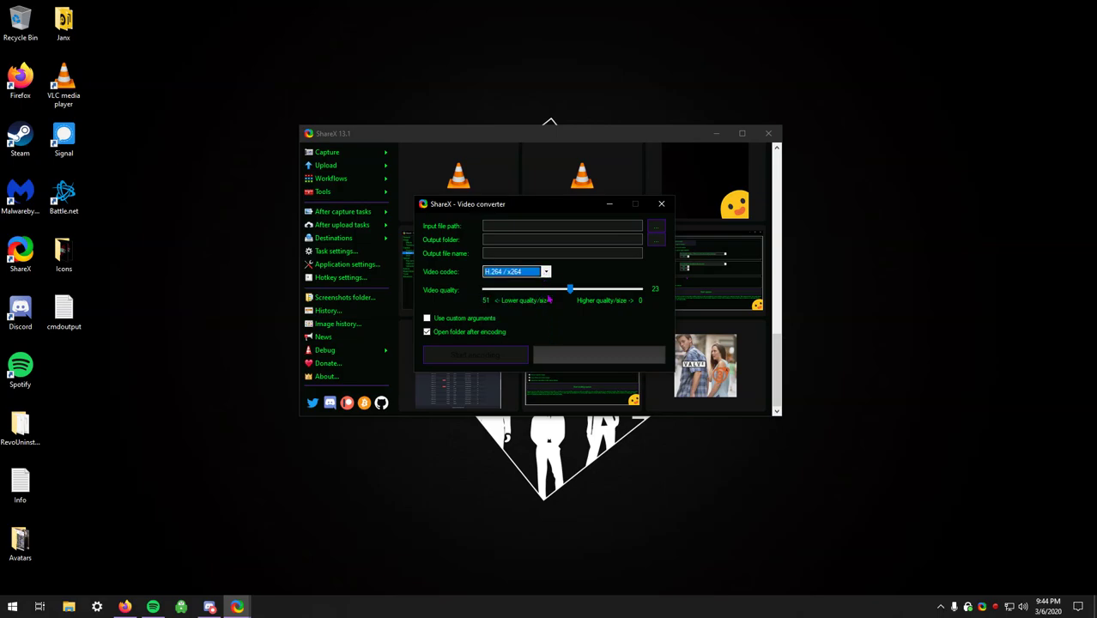
# - Reposition the Video converter window slightly over the main window, then close it
pyautogui.moveTo(560, 212); pyautogui.dragTo(554, 205)
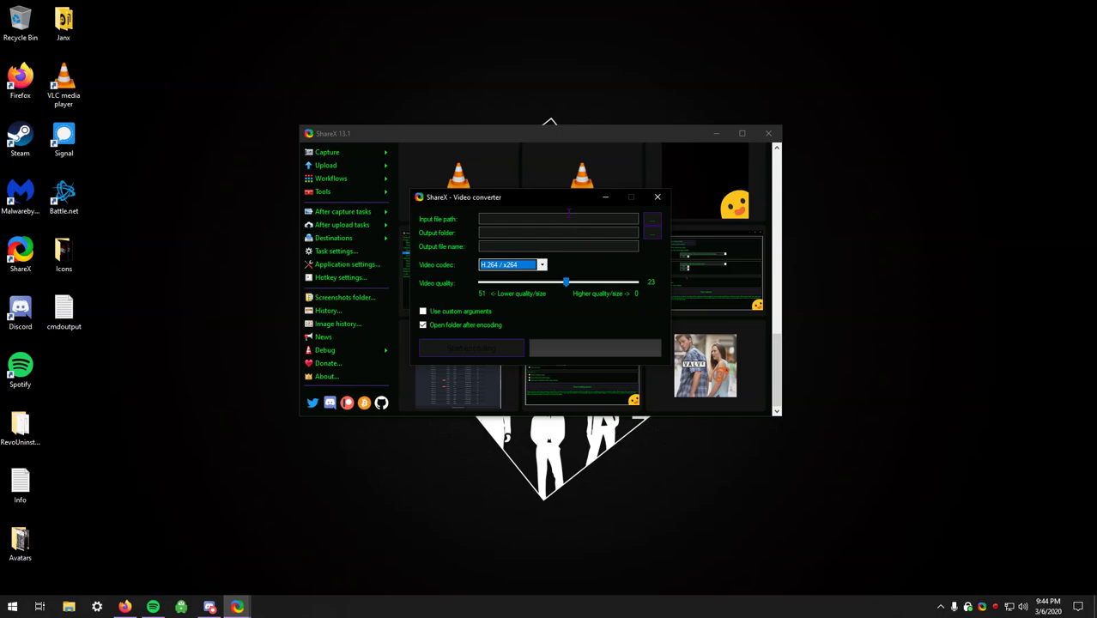
pyautogui.moveTo(567, 204); pyautogui.dragTo(563, 209)
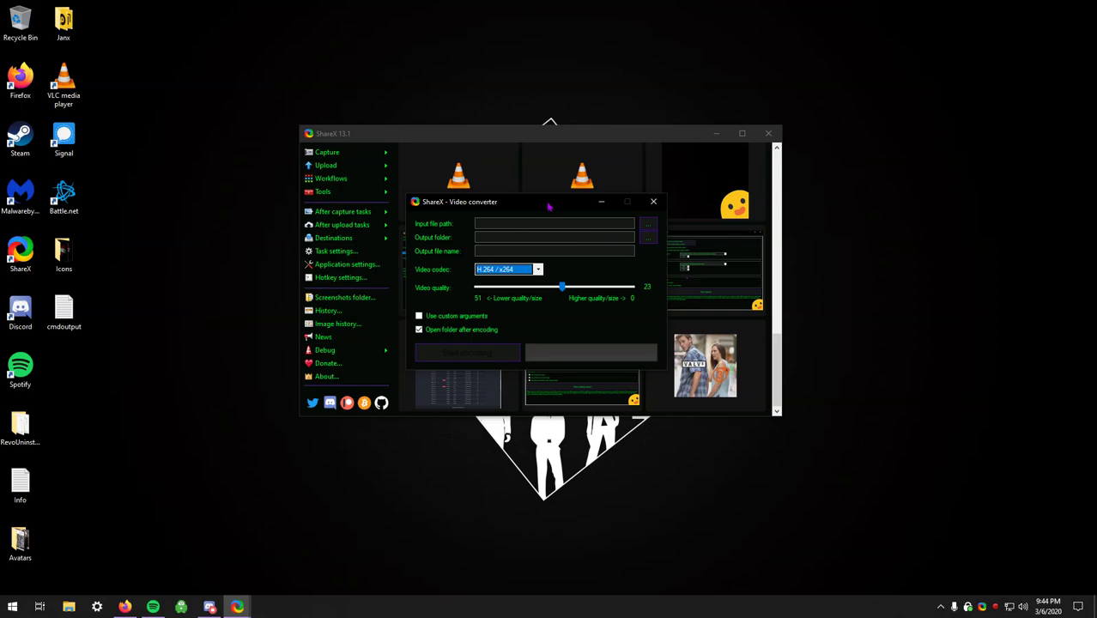
pyautogui.moveTo(539, 208)
pyautogui.mouseDown()
pyautogui.moveTo(548, 203)
pyautogui.moveTo(519, 203)
pyautogui.mouseUp()
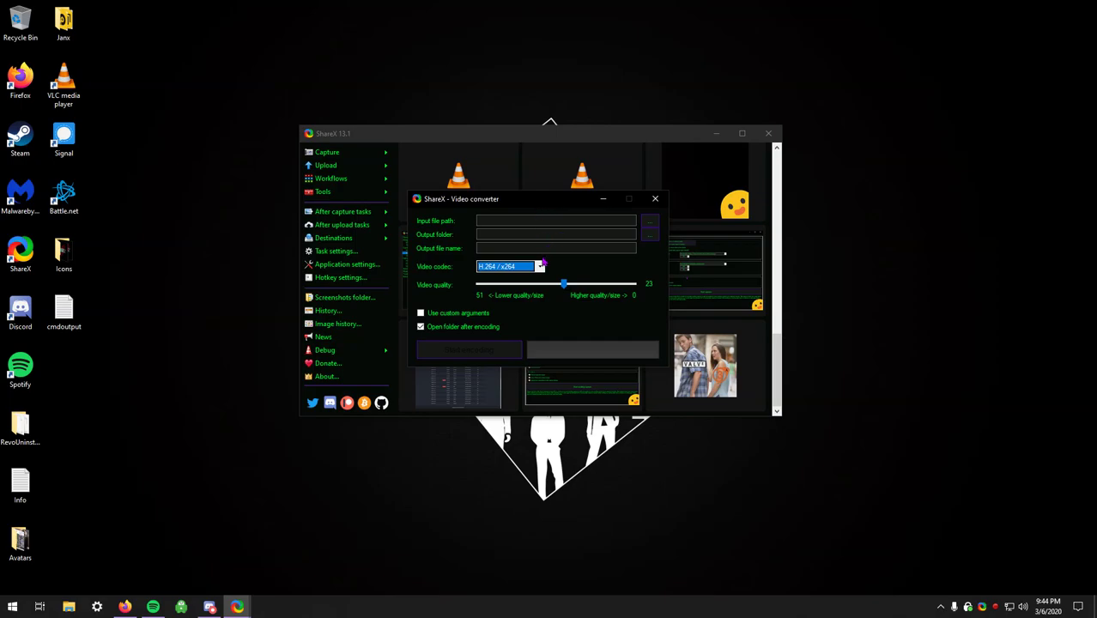
pyautogui.click(654, 199)
# - Look at the Tools list, dismiss it and shift the main ShareX window slightly
pyautogui.moveTo(369, 197)
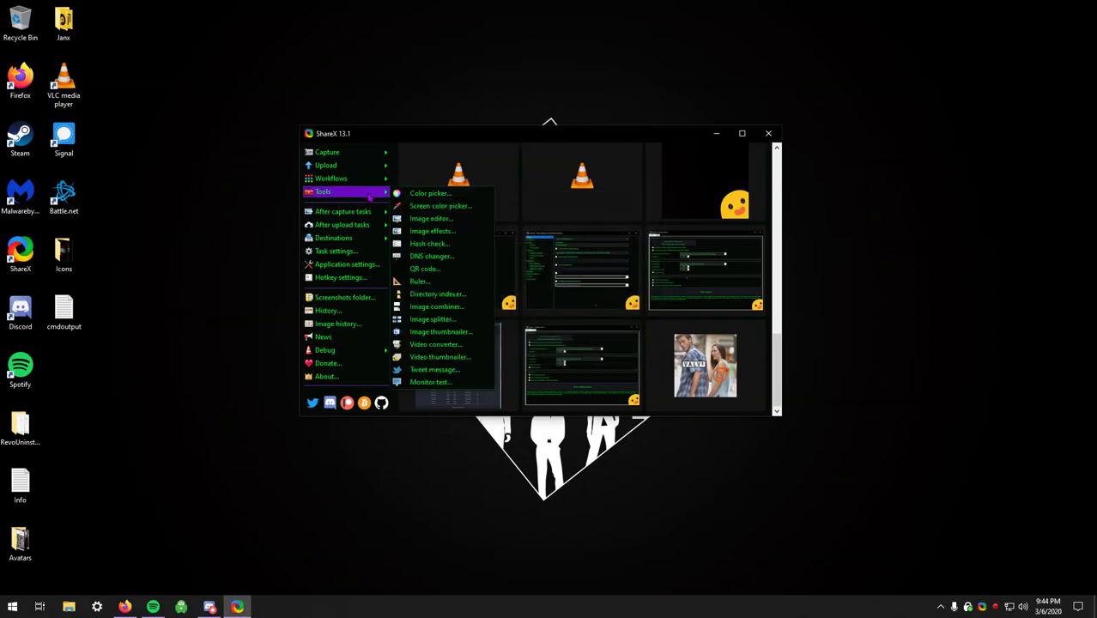
pyautogui.click(556, 142)
pyautogui.moveTo(556, 142)
pyautogui.mouseDown()
pyautogui.moveTo(557, 158)
pyautogui.moveTo(537, 152)
pyautogui.mouseUp()
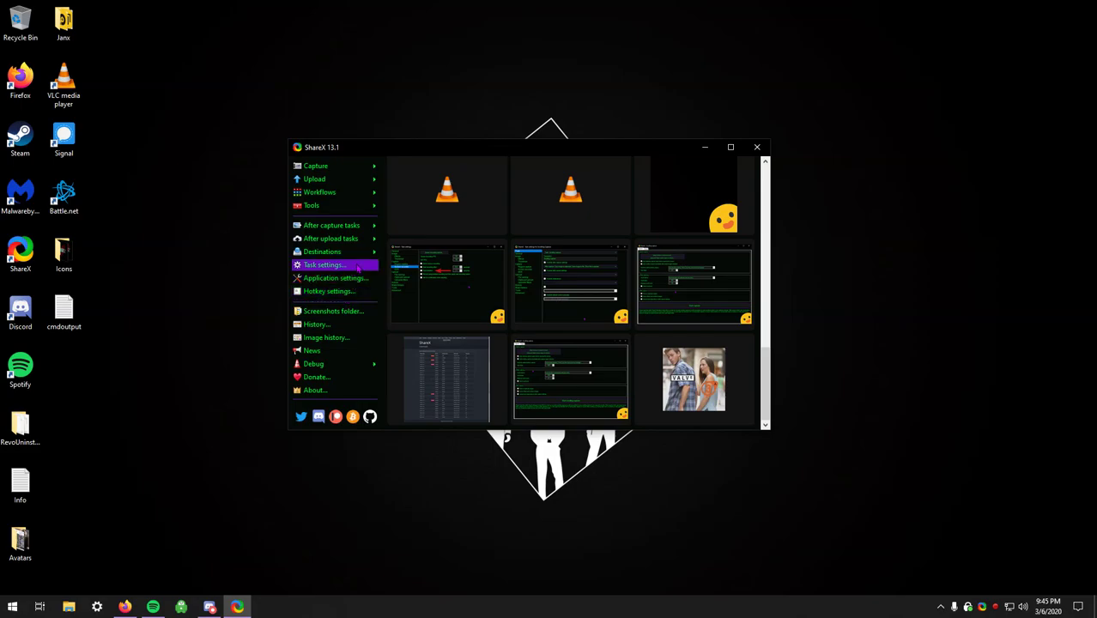
# - Switch to Firefox and look over the ShareX home page, shifting the browser window slightly
pyautogui.click(124, 607)
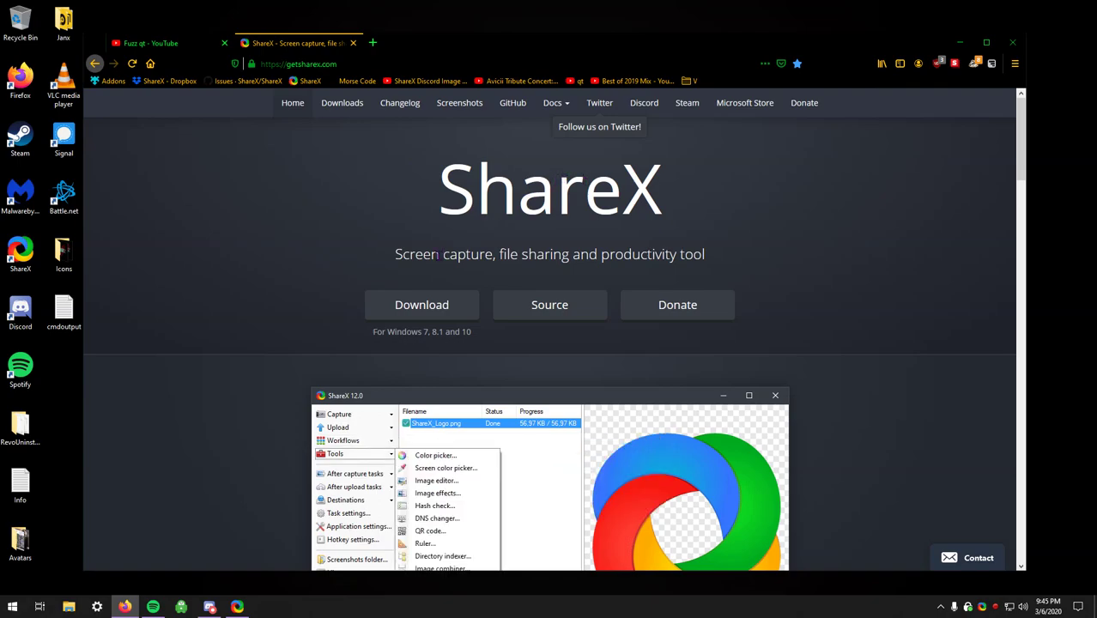
pyautogui.scroll(-3, 433, 283)
pyautogui.scroll(3, 418, 254)
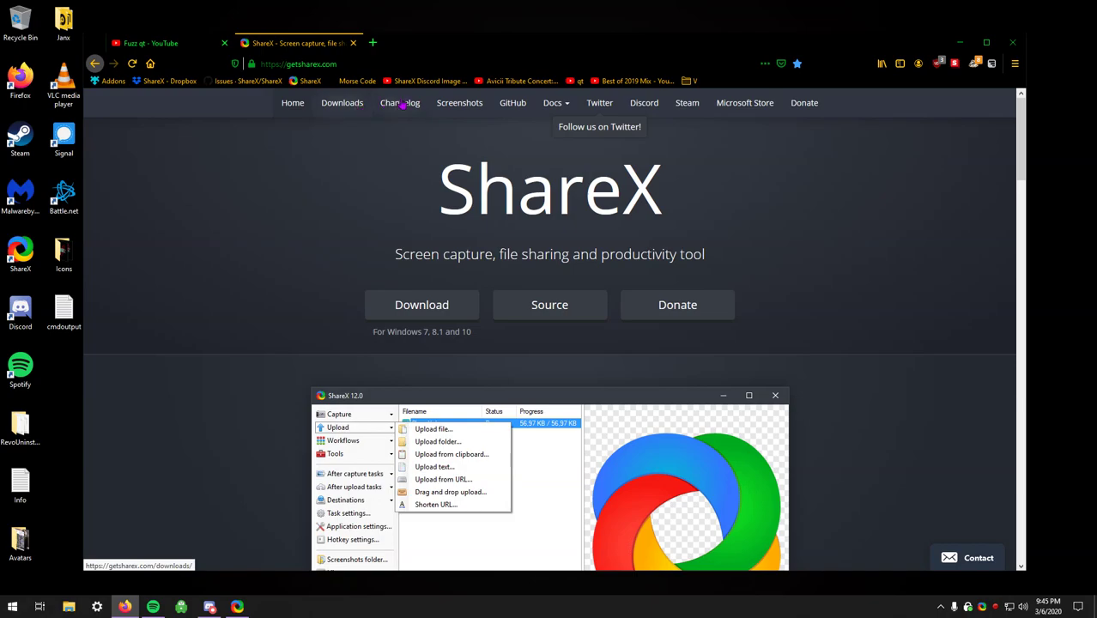
pyautogui.moveTo(467, 47); pyautogui.dragTo(470, 47)
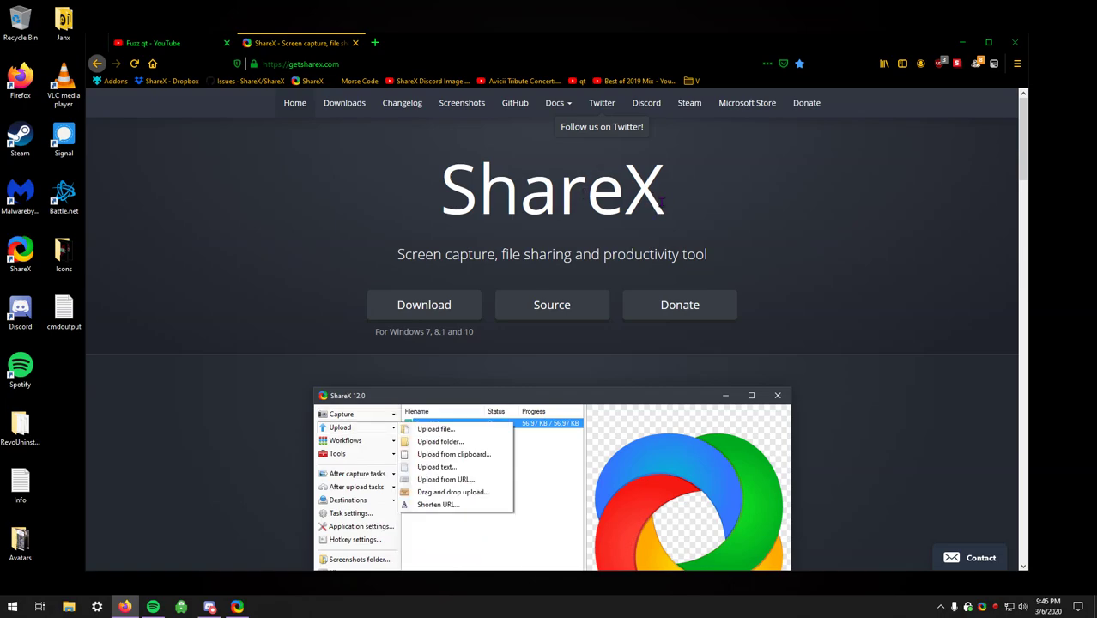
pyautogui.moveTo(666, 203); pyautogui.dragTo(440, 209)
pyautogui.click(440, 206)
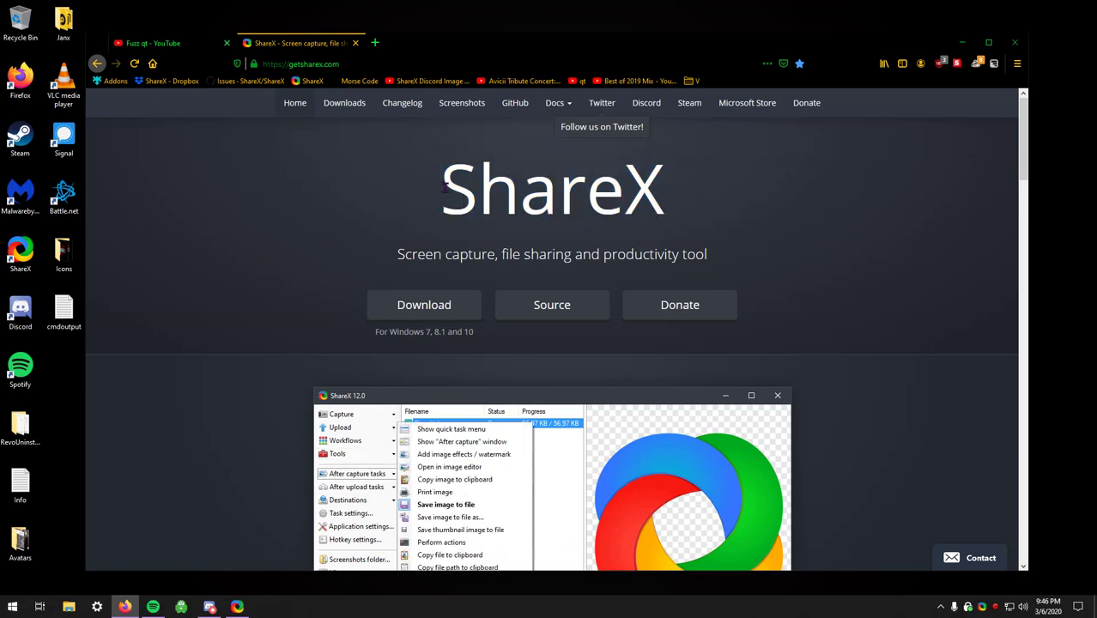
# - Open the ShareX Changelog page and highlight the words "Use custom theme" in the 13.1.0 entry
pyautogui.click(397, 105)
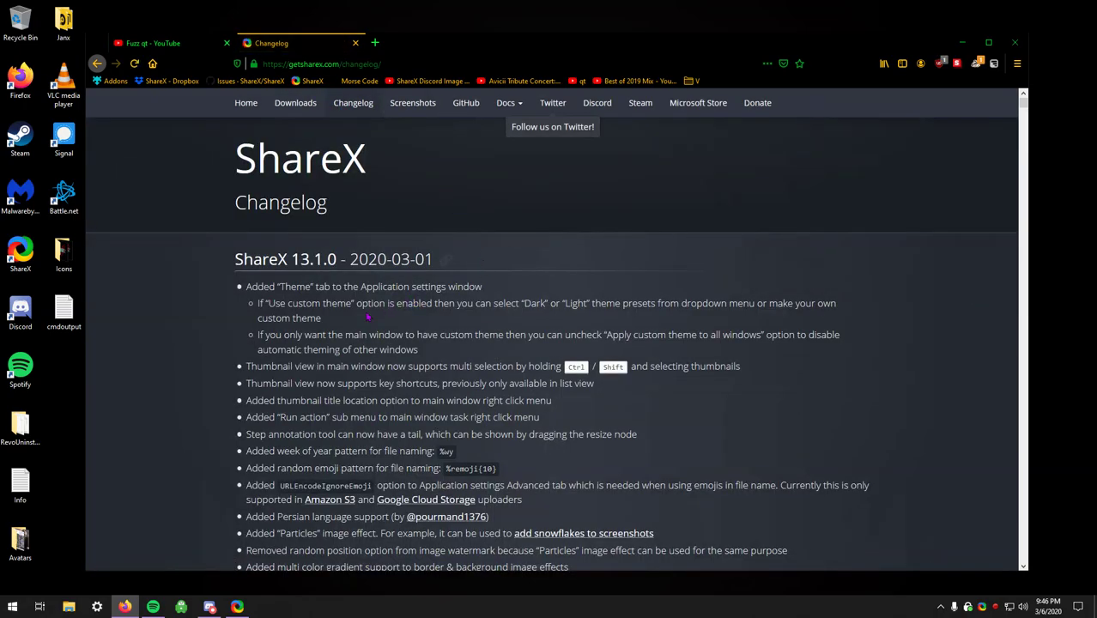
pyautogui.moveTo(267, 303); pyautogui.dragTo(352, 303)
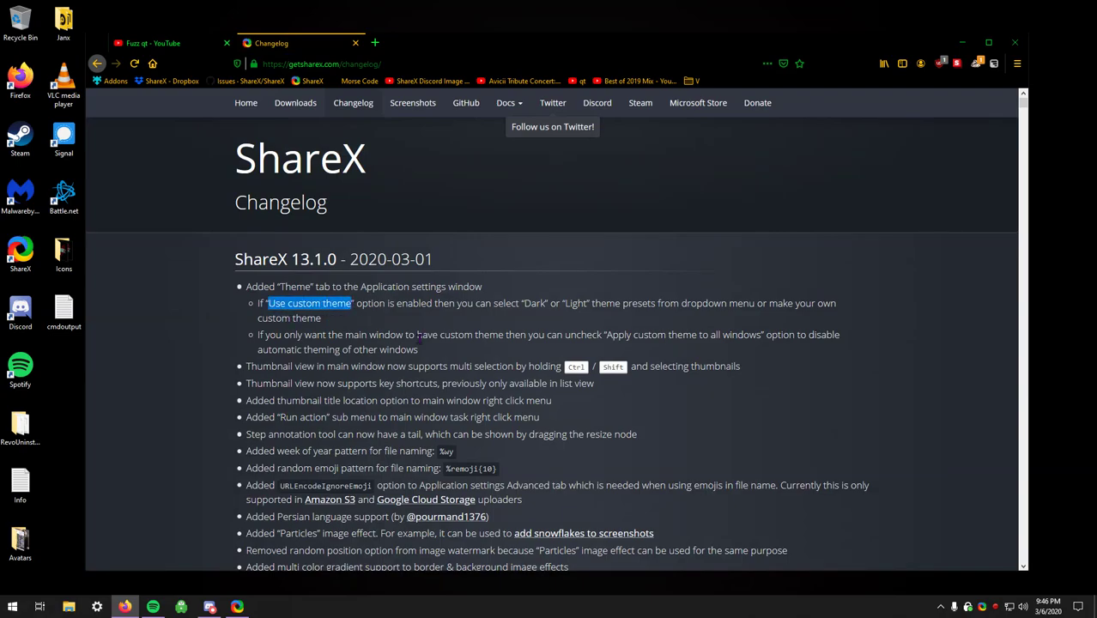